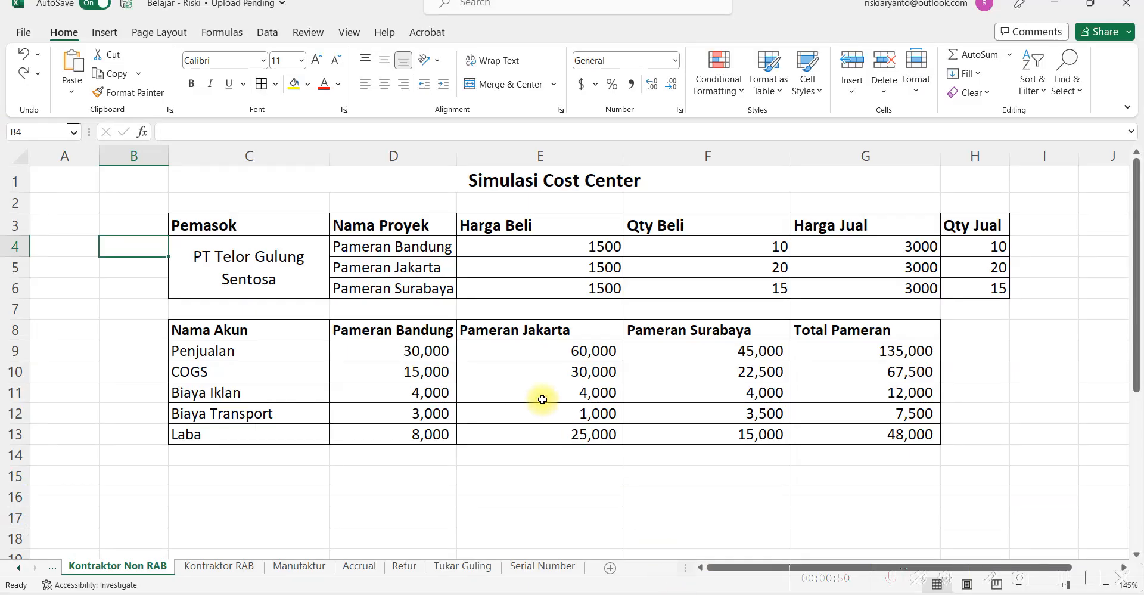
Examine the project names listed in the Simulasi Cost Center table
left_click(148, 203)
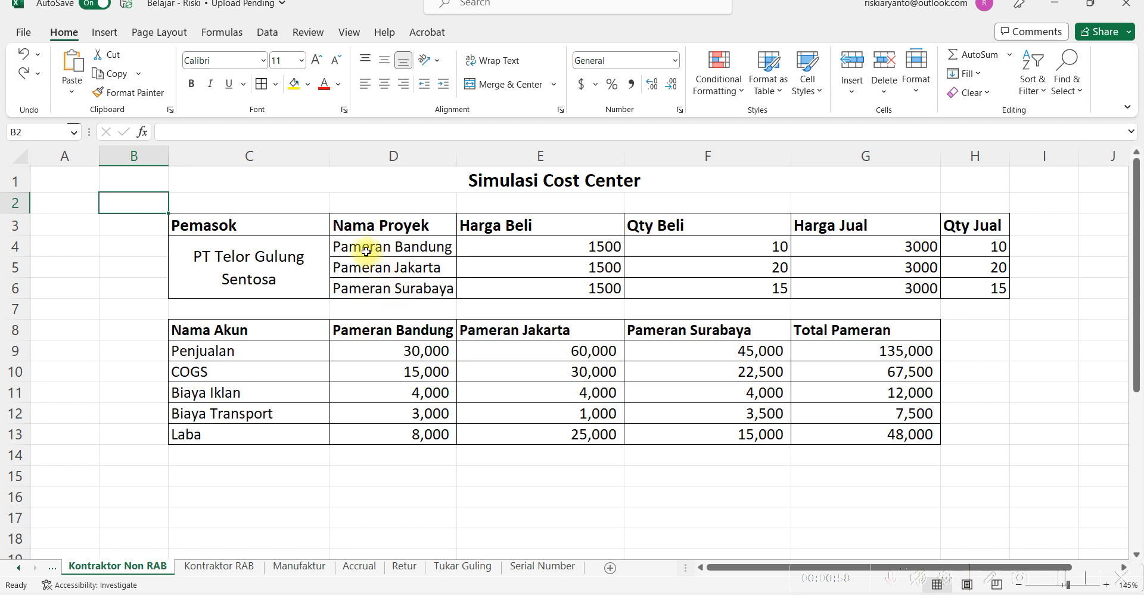
left_click(410, 250)
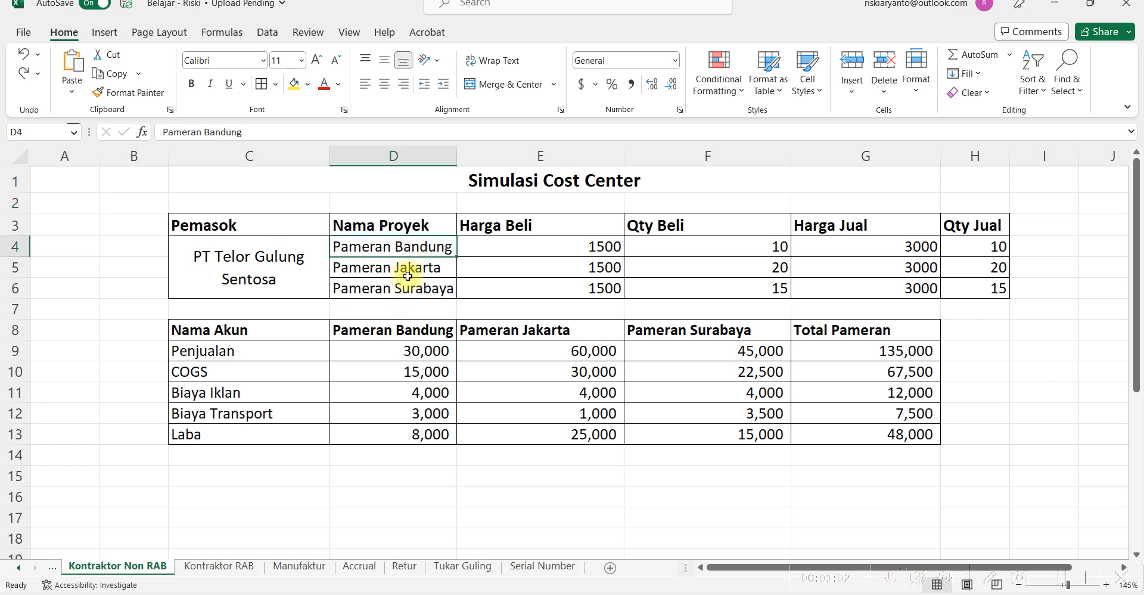
left_click(420, 293)
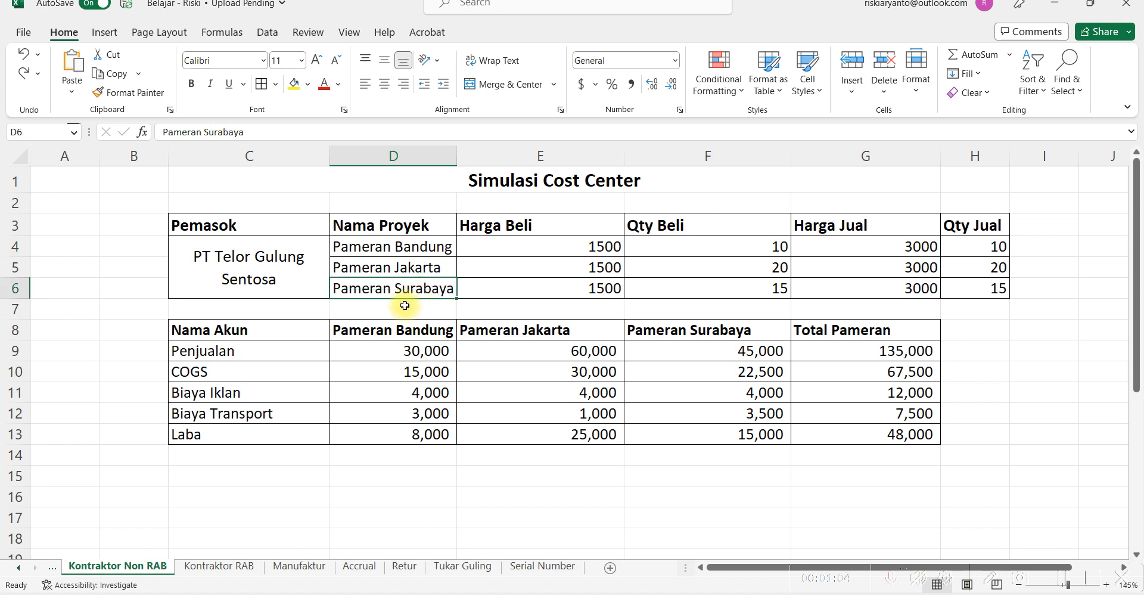
left_click(404, 305)
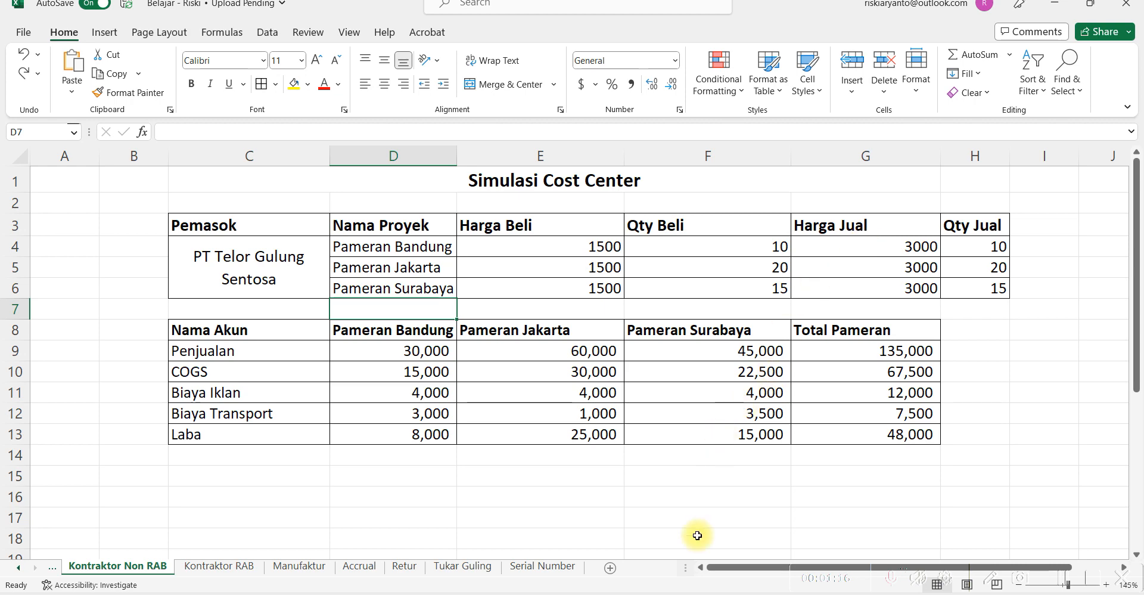
Switch to Accurate and enable Biaya & Laba Terpusat with Multi Departemen and Multi Proyek in the feature preferences
key("alt+Tab")
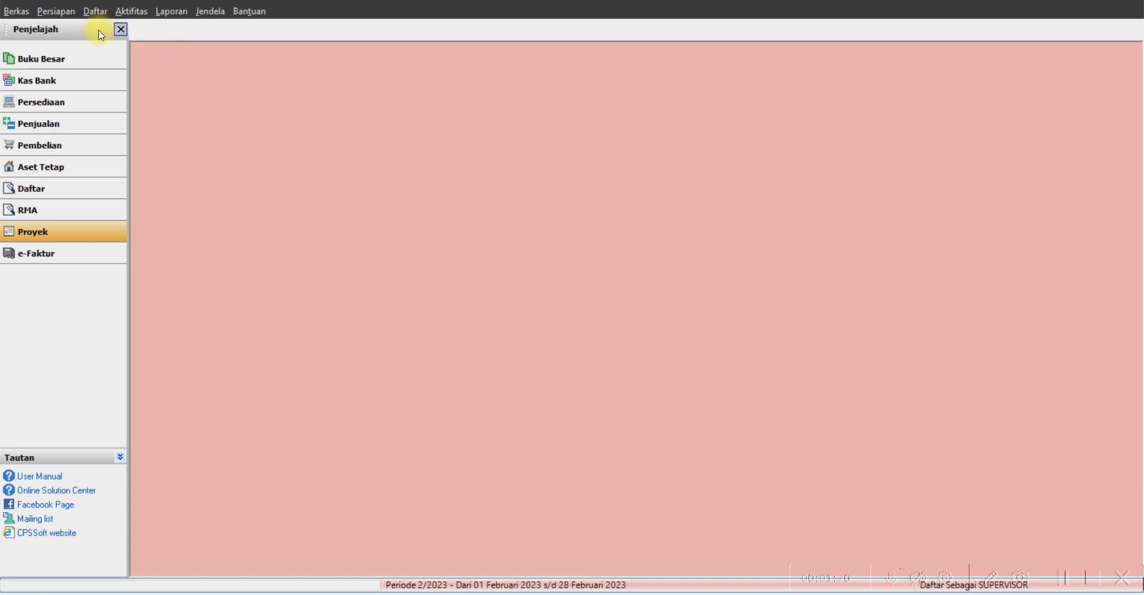
left_click(64, 19)
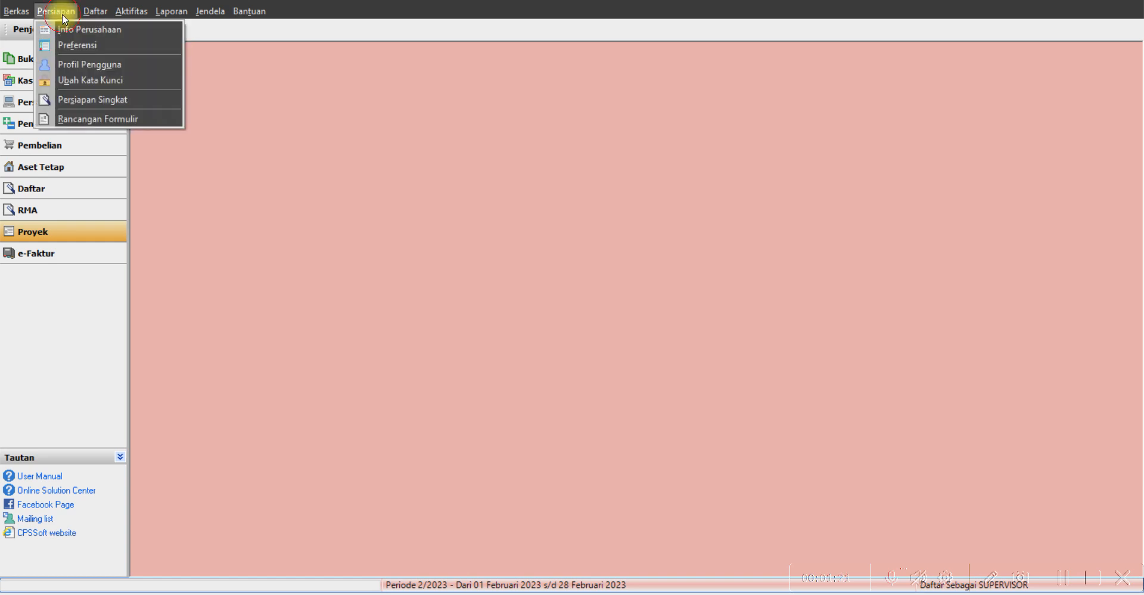
left_click(70, 44)
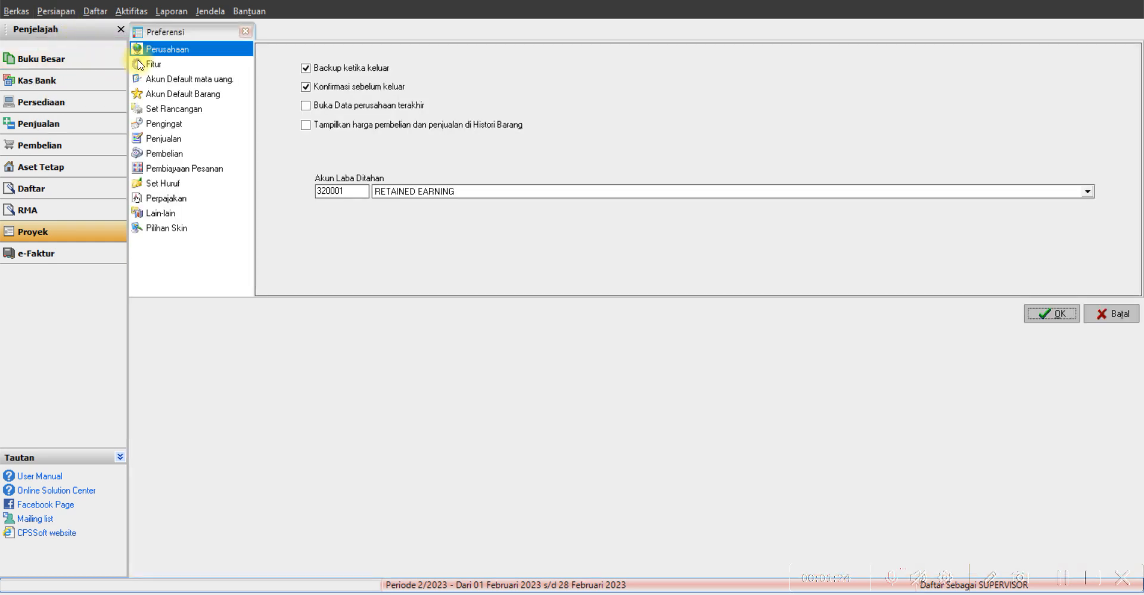
left_click(158, 64)
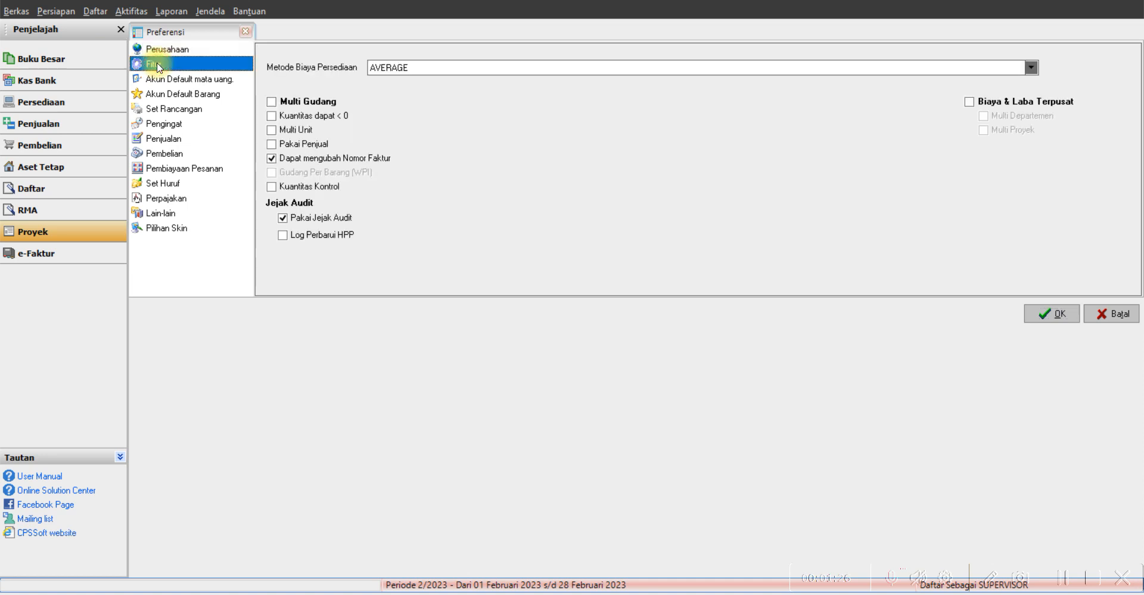
left_click(969, 104)
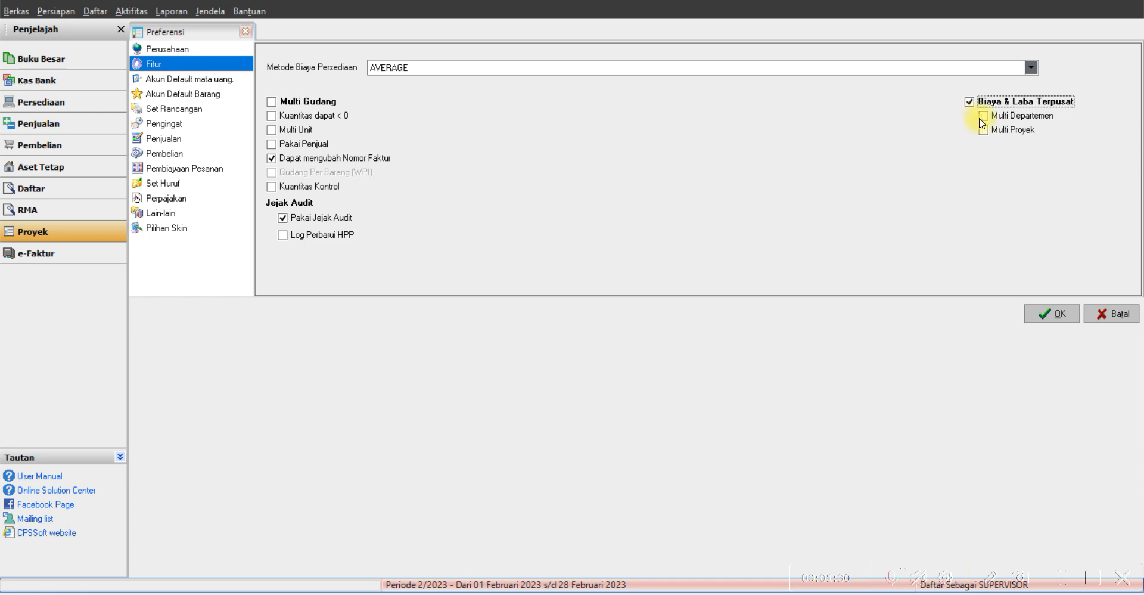
left_click(983, 117)
left_click(983, 130)
left_click(1052, 315)
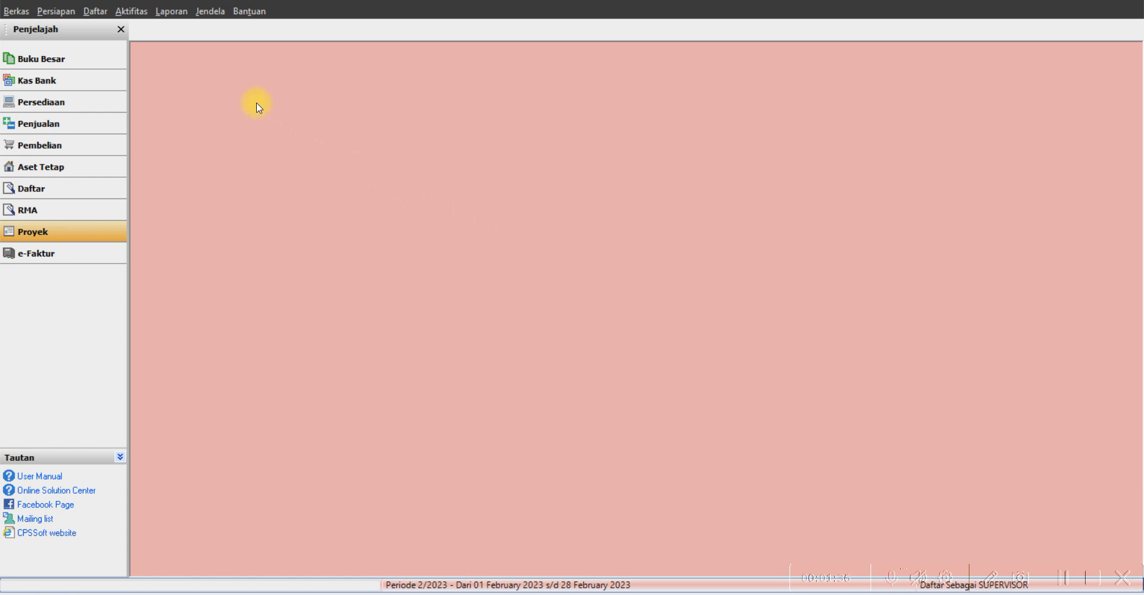
Create a General project named Pameran Bandung in the project list, saving it and starting another new project
left_click(95, 11)
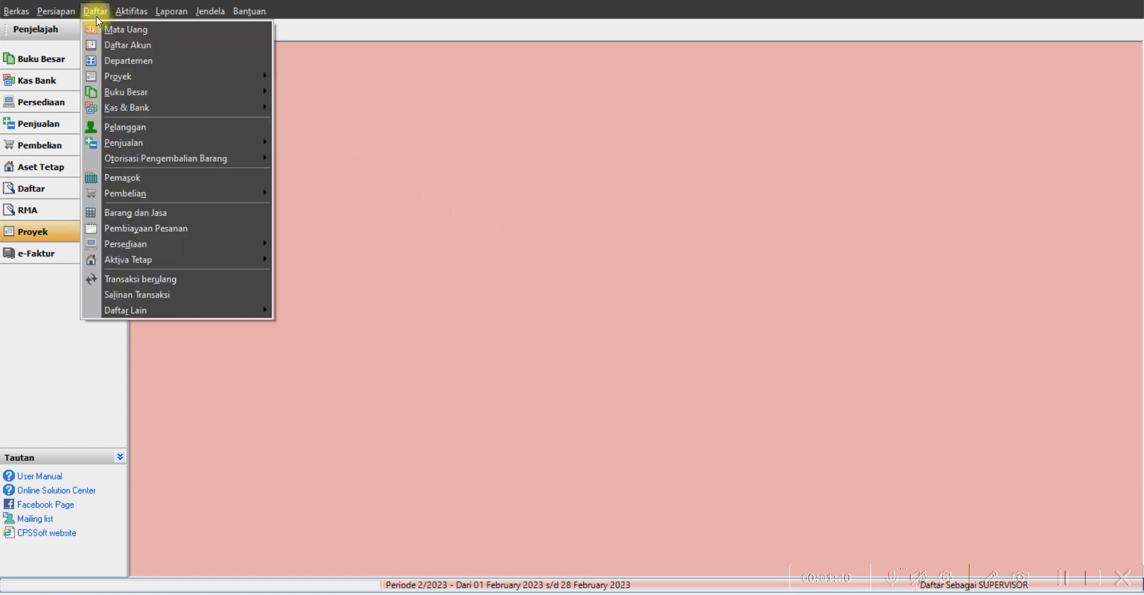
mouse_move(238, 74)
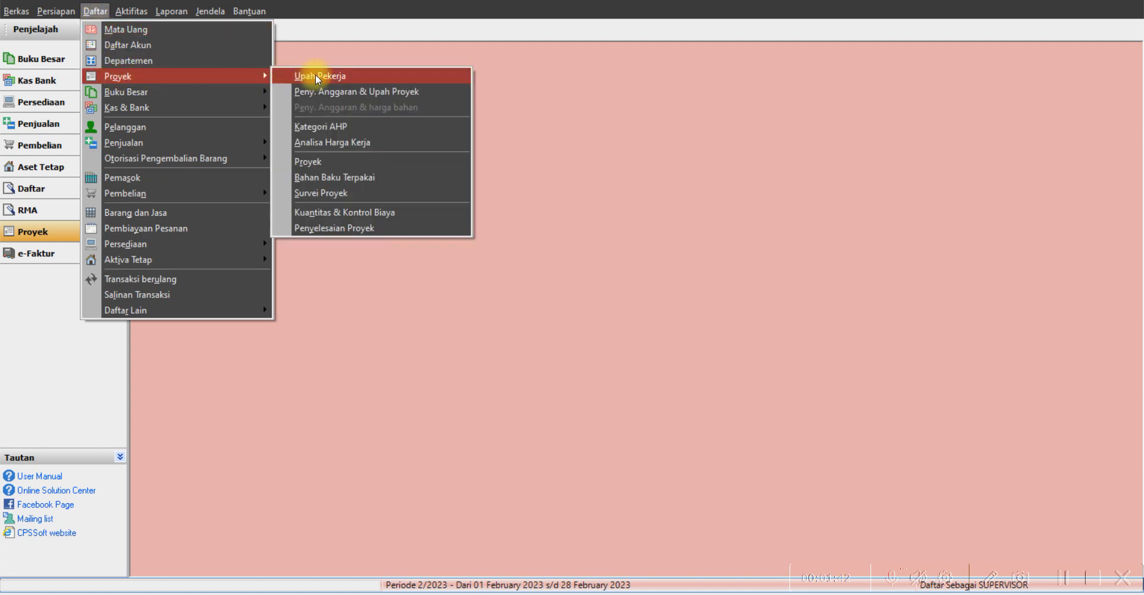
left_click(318, 159)
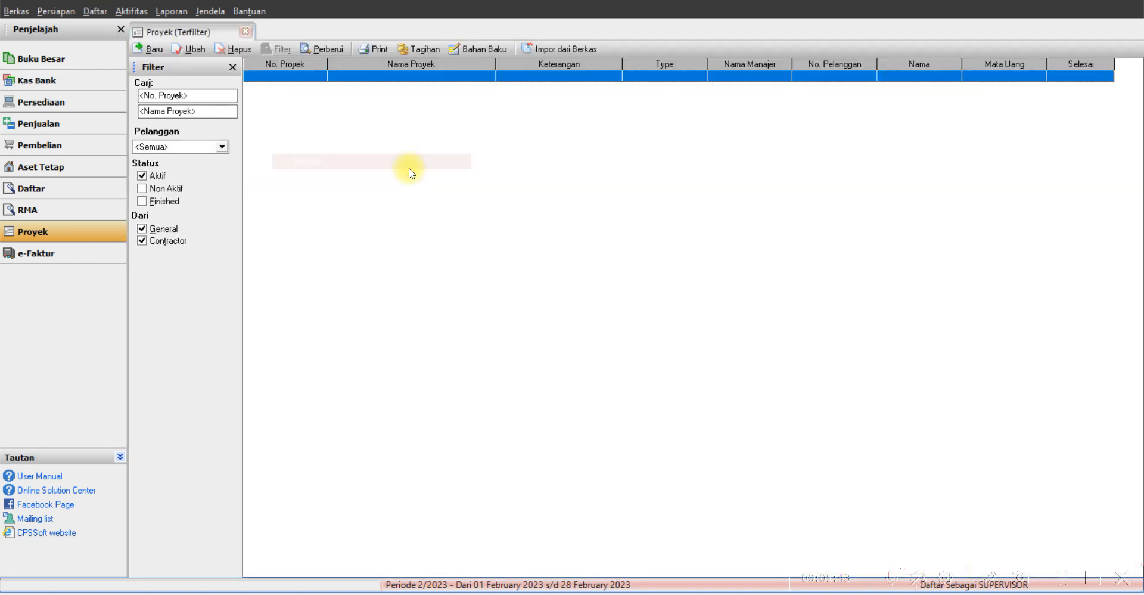
left_click(155, 53)
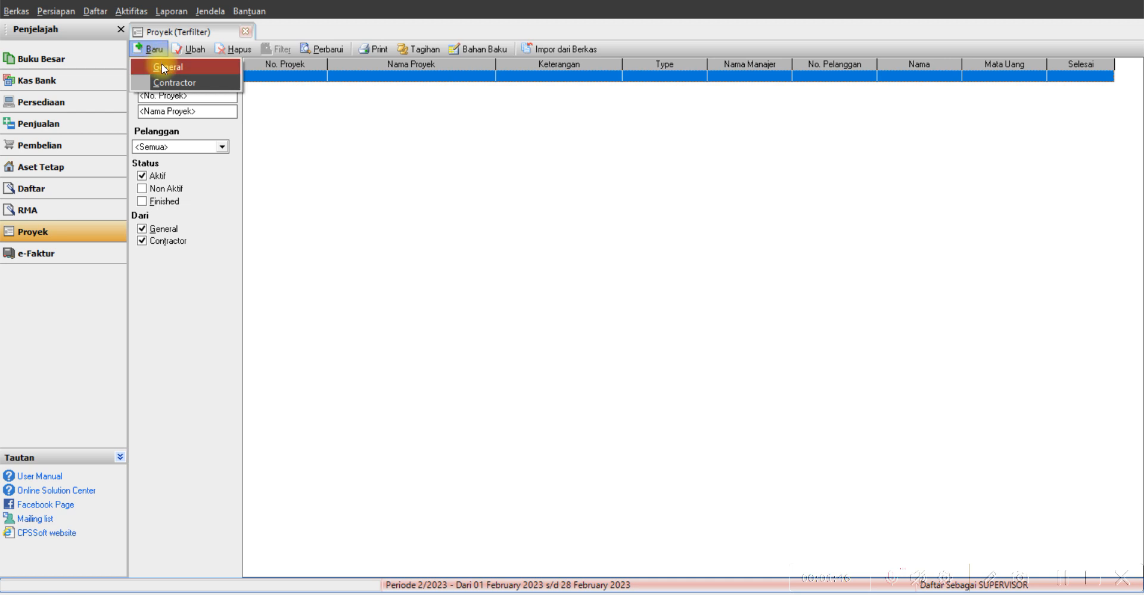
left_click(167, 68)
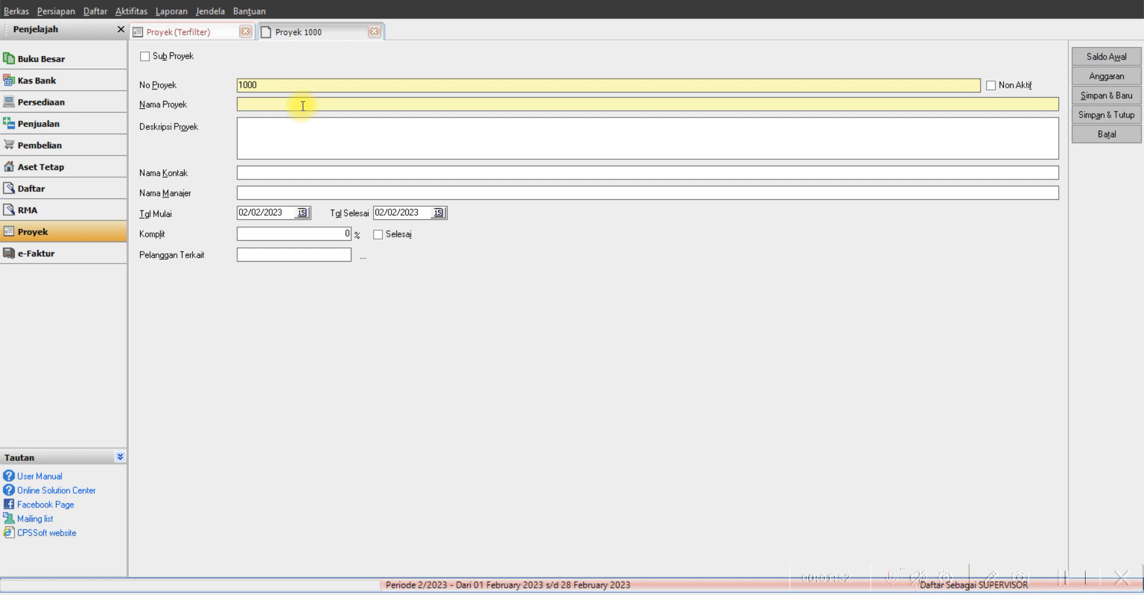
type("Pameran Bandung")
left_click(1096, 97)
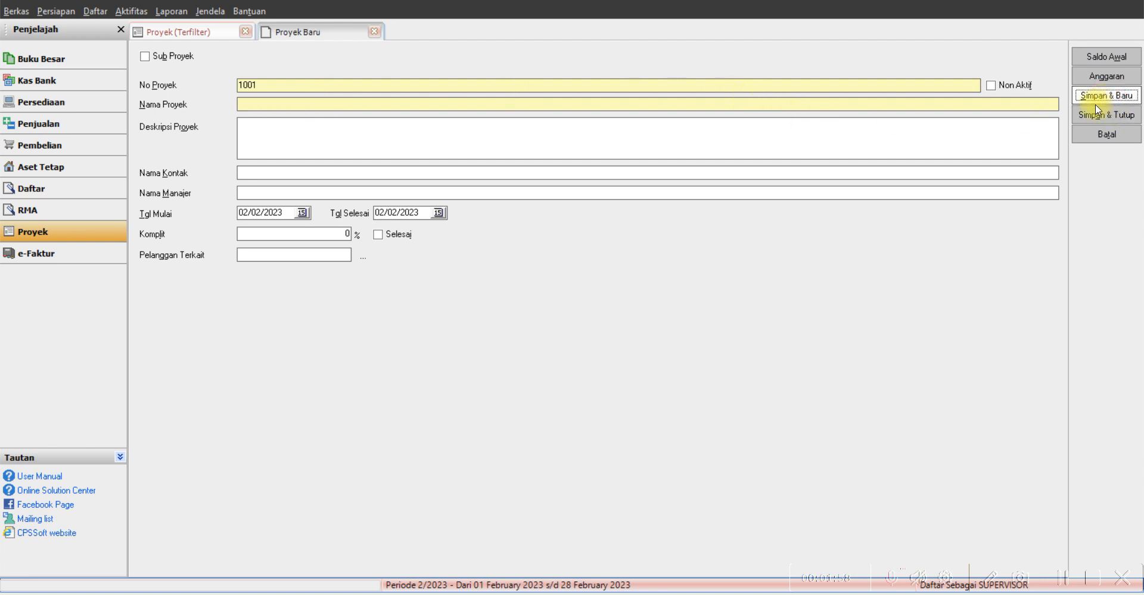
Add the projects Pameran Jakarta and Pameran Surabaya, close the project form and refresh the project list
left_click(293, 105)
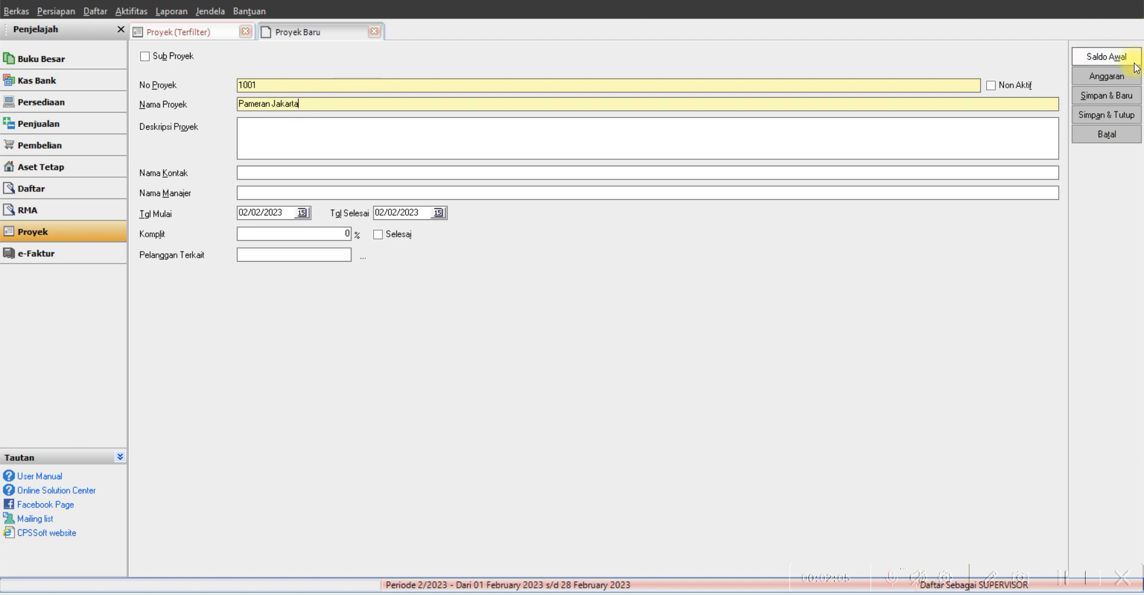
left_click(1119, 104)
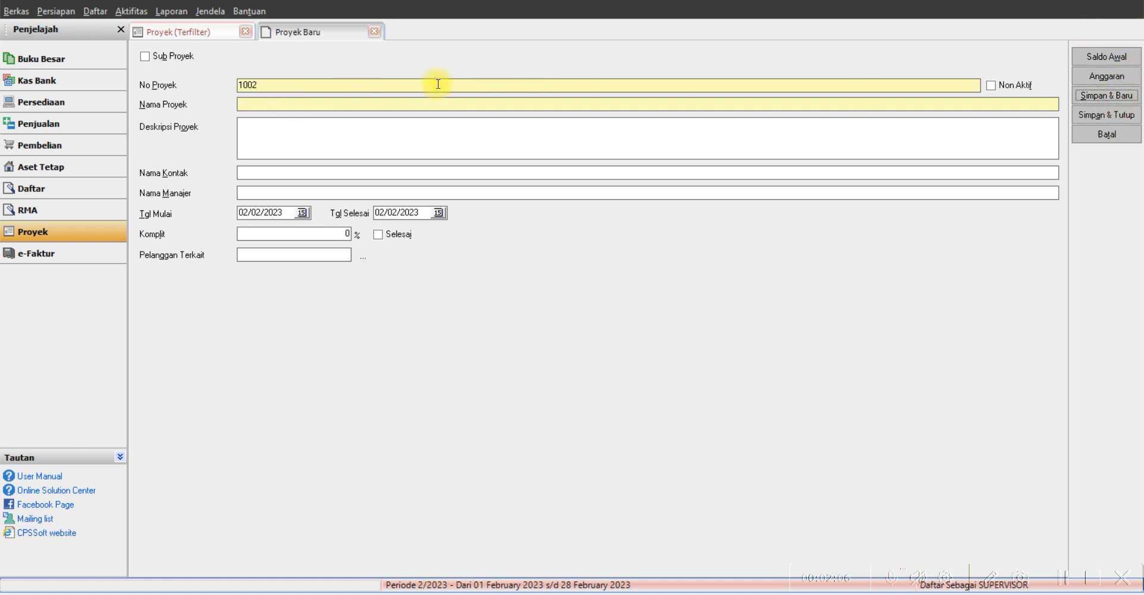
left_click(315, 109)
type("Pameran ")
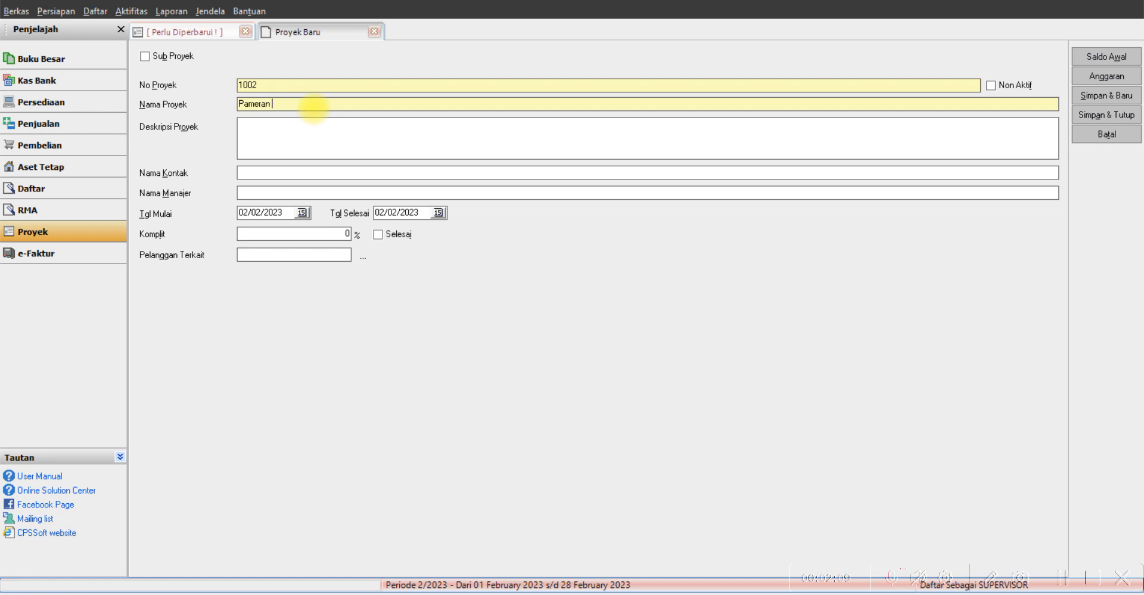
type("Surabaya")
left_click(1082, 118)
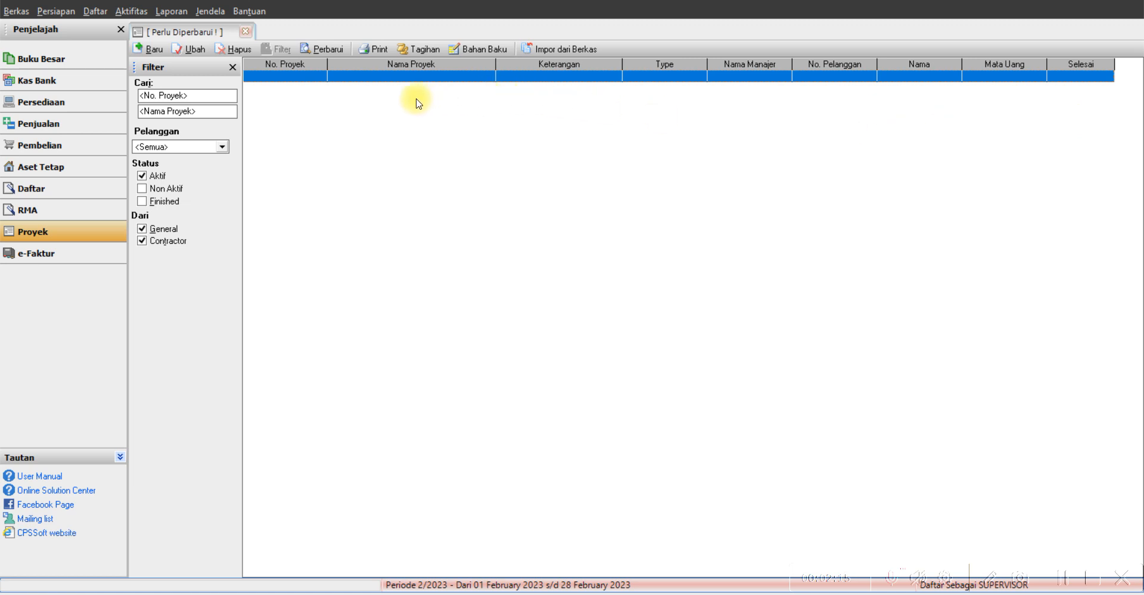
left_click(327, 50)
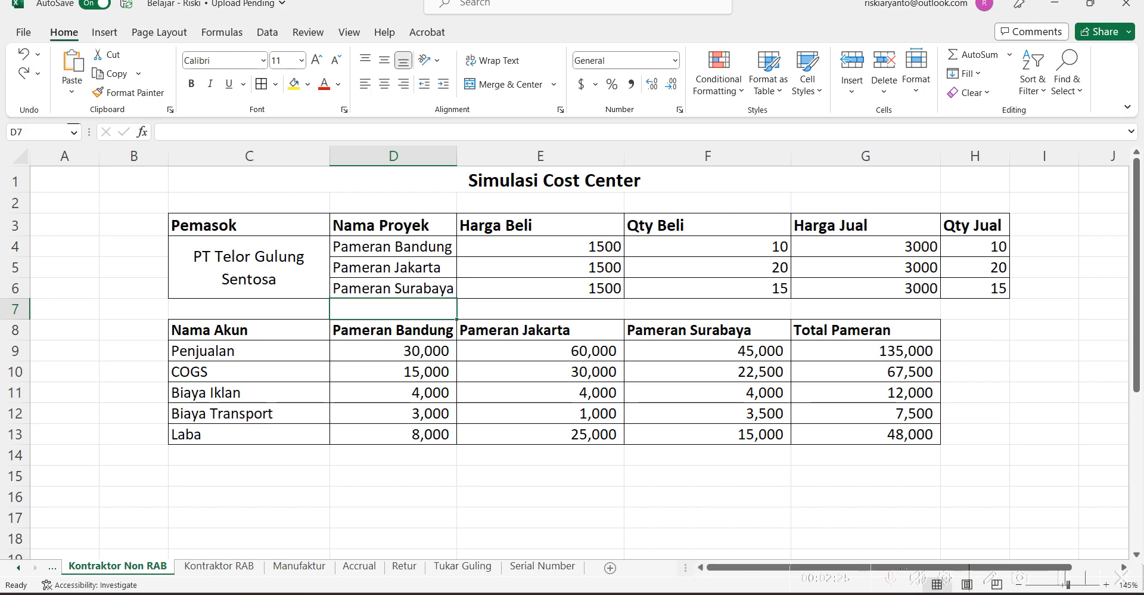
Open the goods and services list in Accurate and include items with zero quantity
key("alt+Tab")
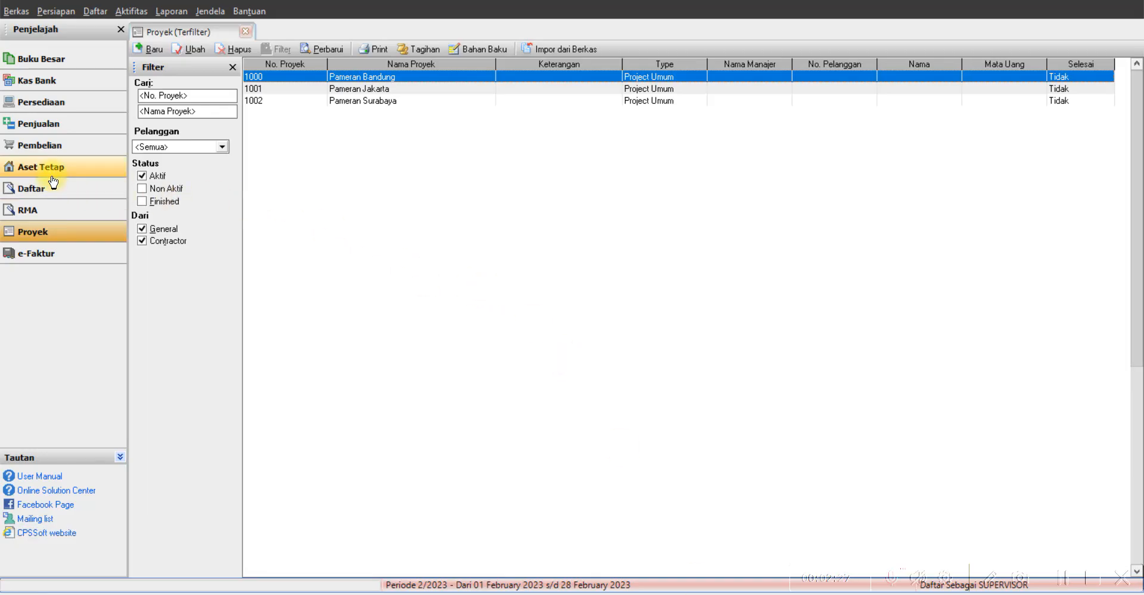
left_click(90, 12)
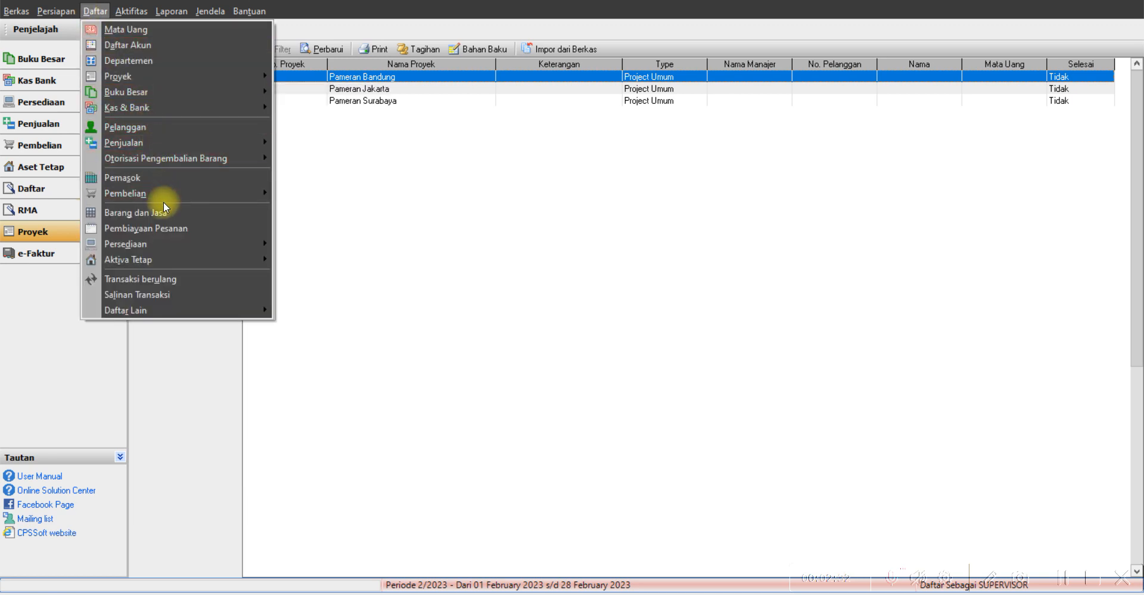
left_click(155, 213)
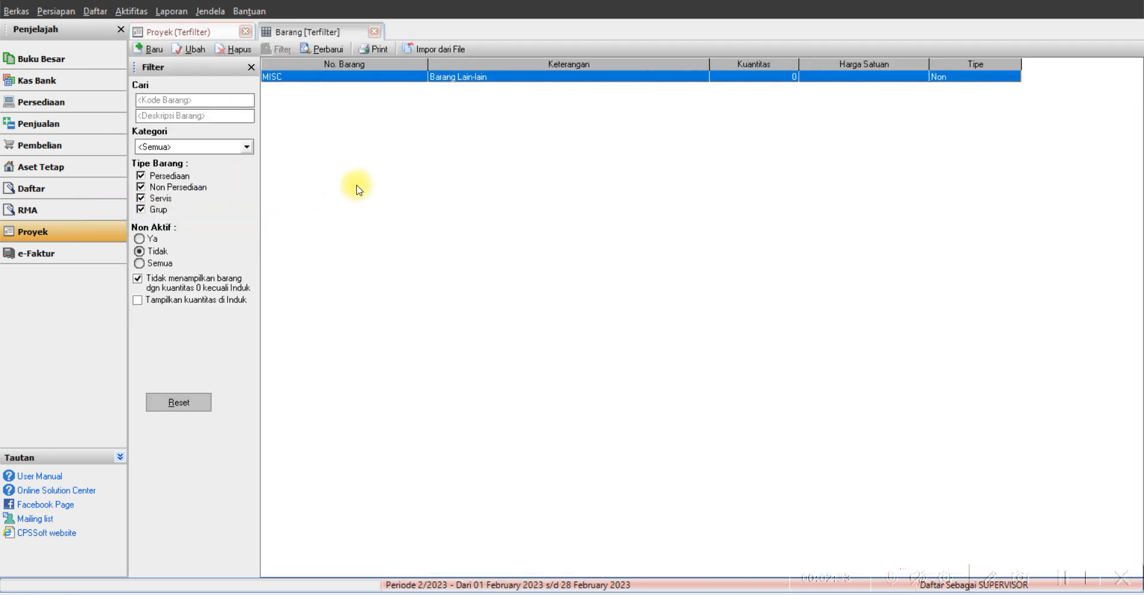
left_click(162, 283)
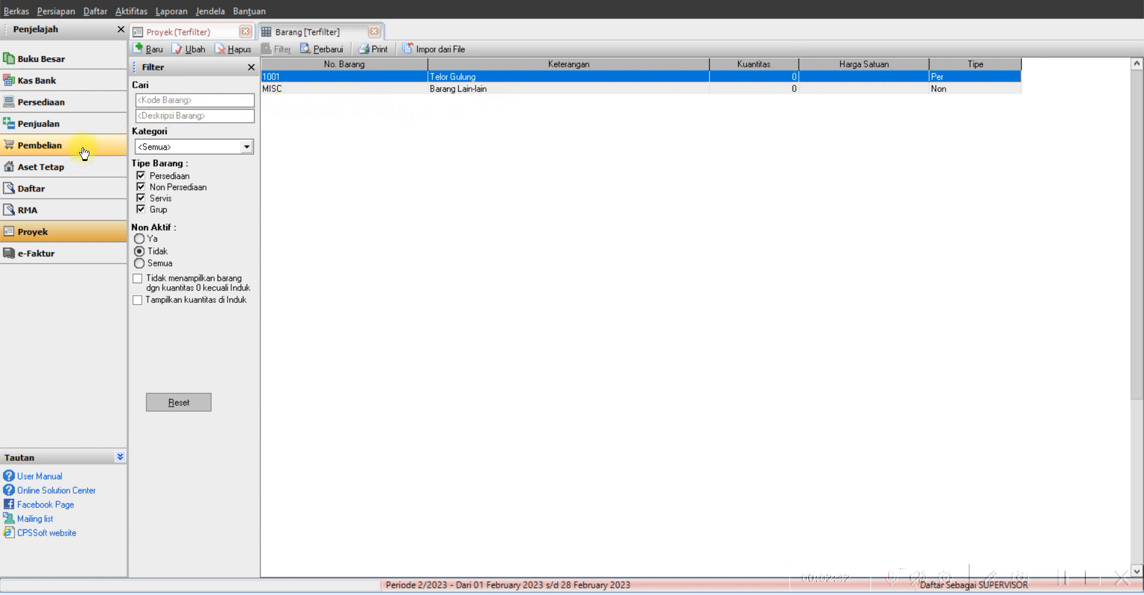
Start a new purchase invoice for vendor Pemasok Umum with invoice number 001
left_click(81, 146)
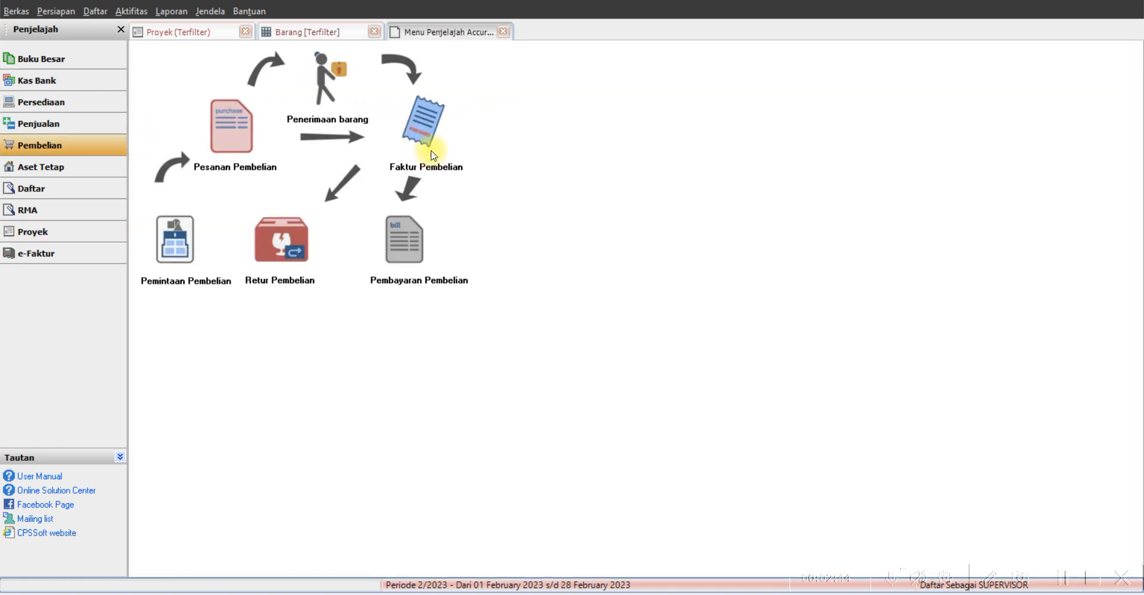
left_click(431, 135)
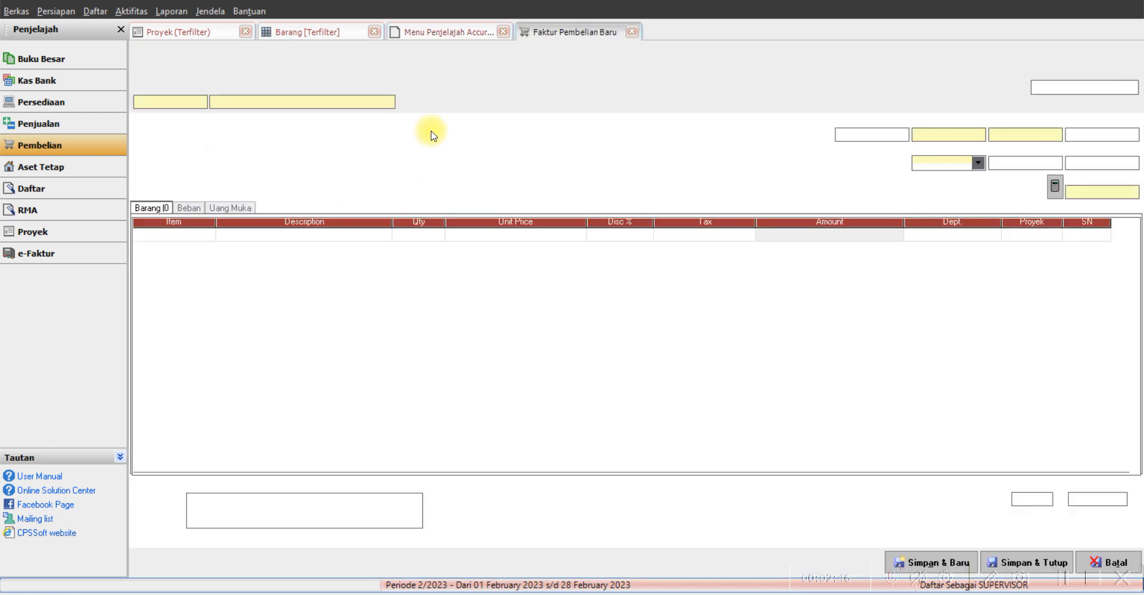
left_click(388, 102)
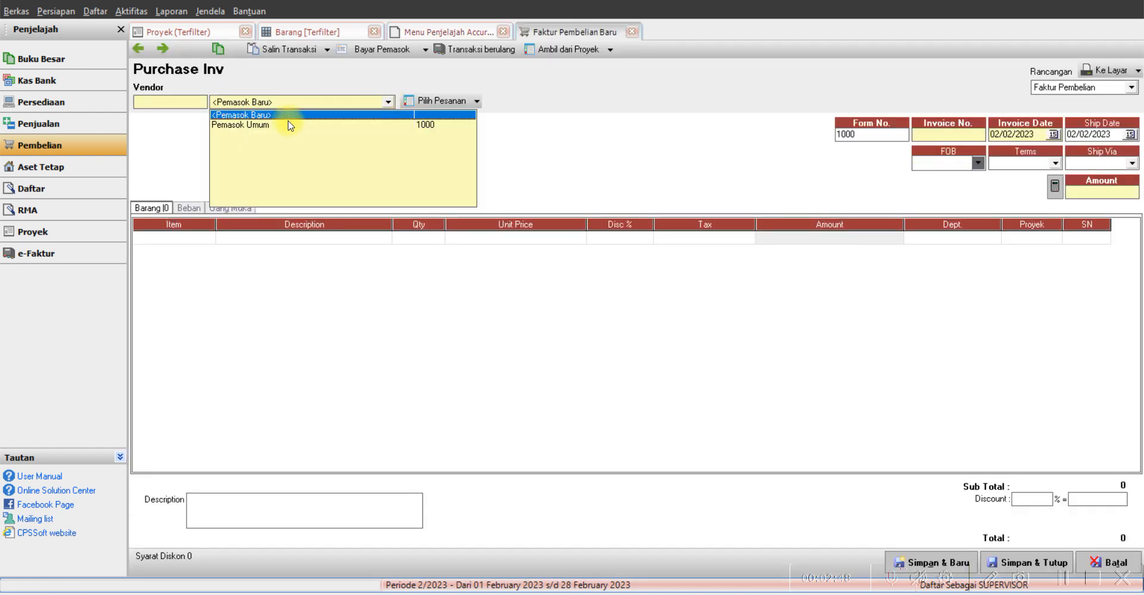
left_click(263, 126)
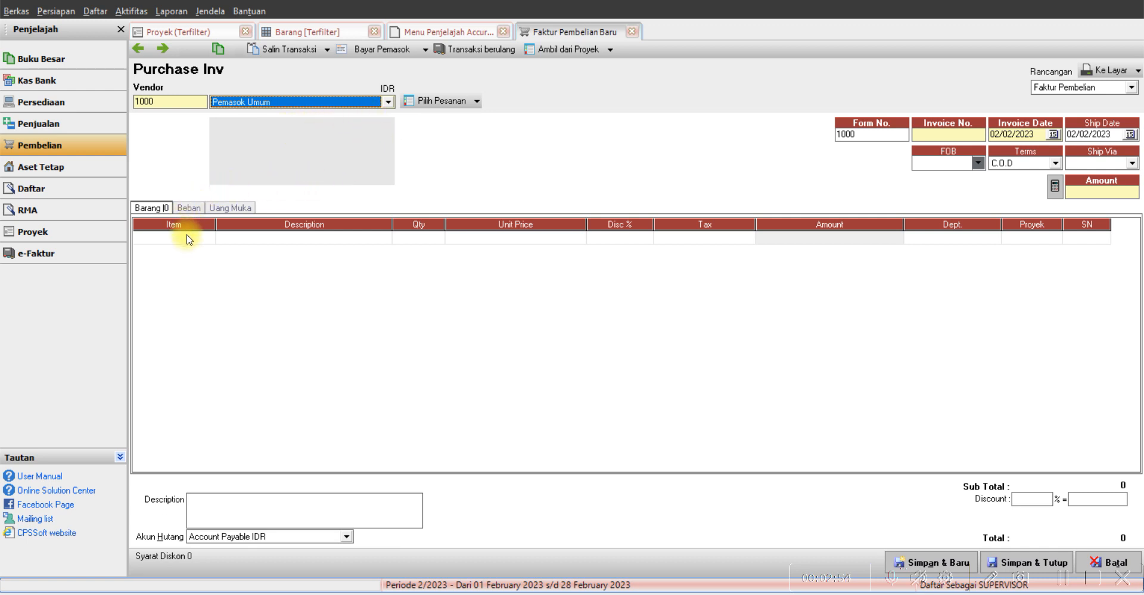
left_click(965, 138)
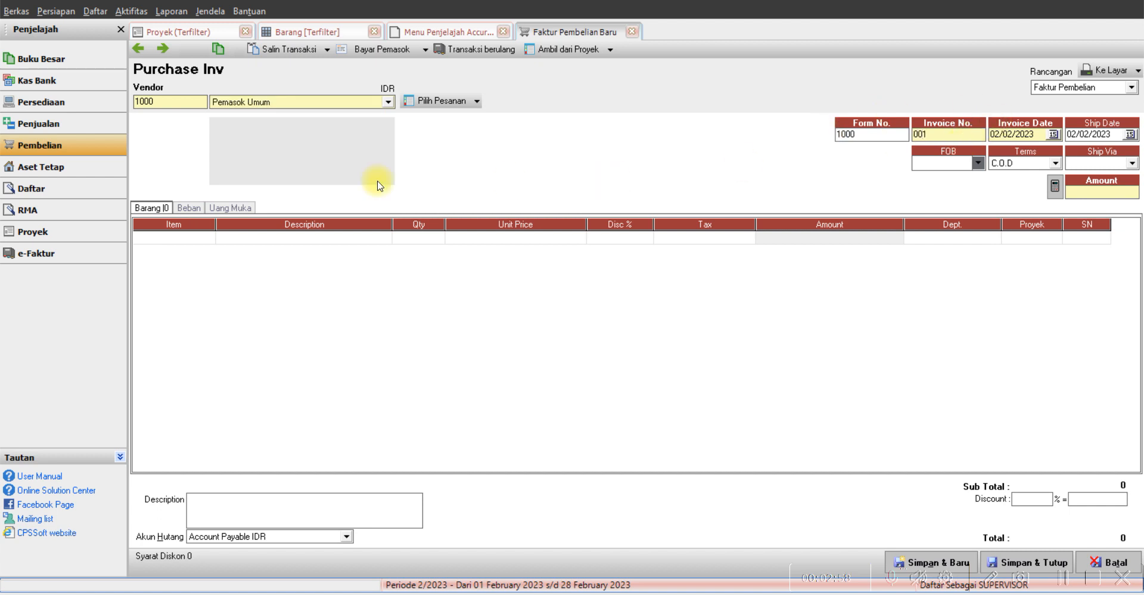
Add item 1001 Telor Gulung to the first line of the purchase invoice
left_click(185, 239)
left_click(209, 238)
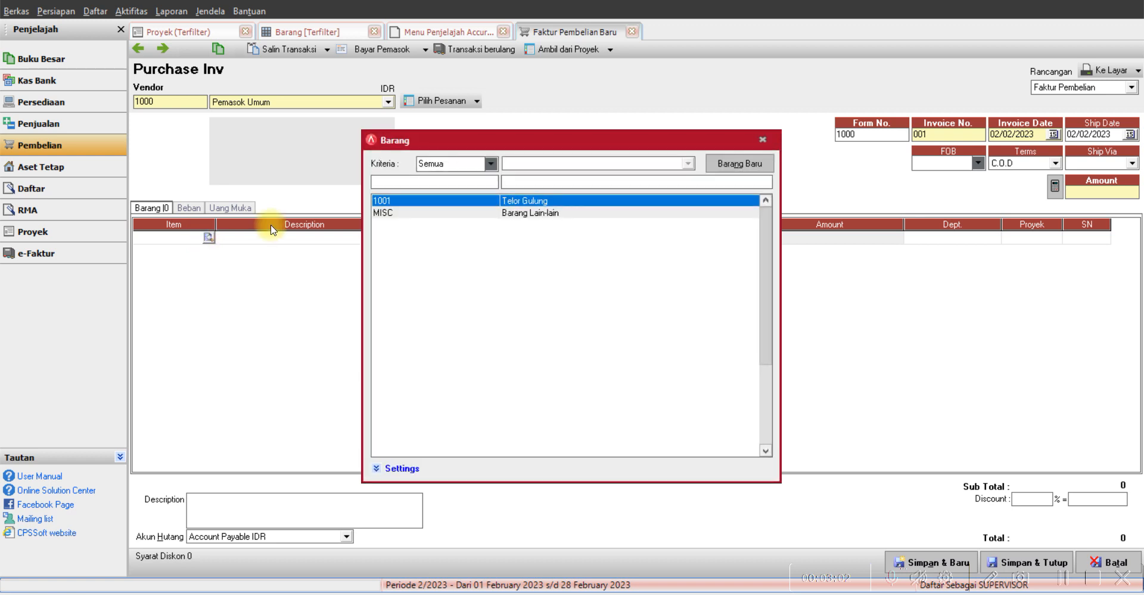
double_click(534, 206)
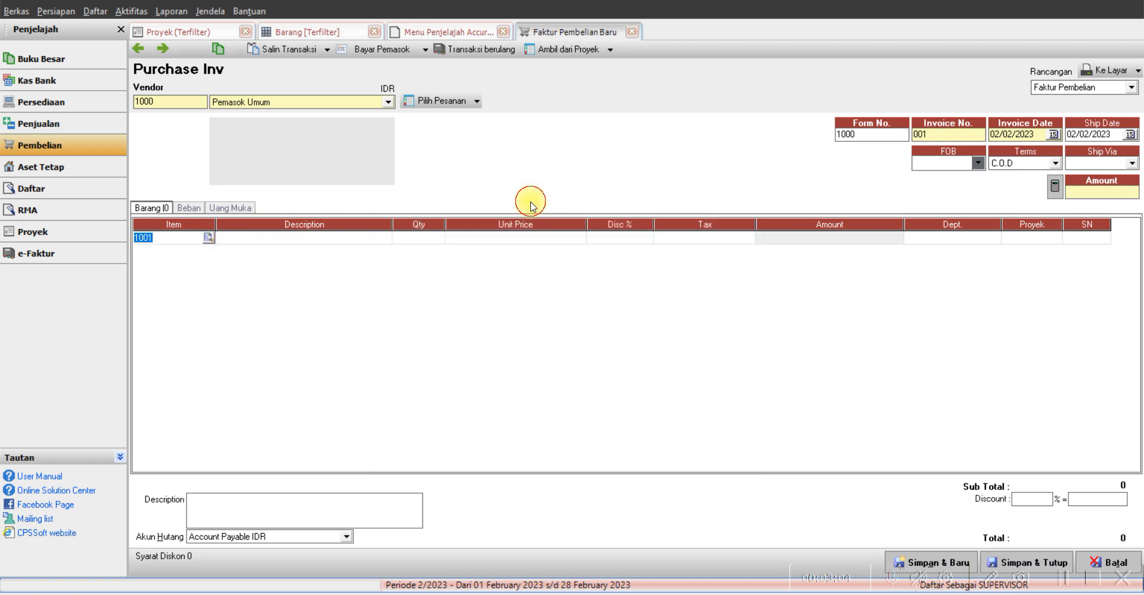
left_click(432, 240)
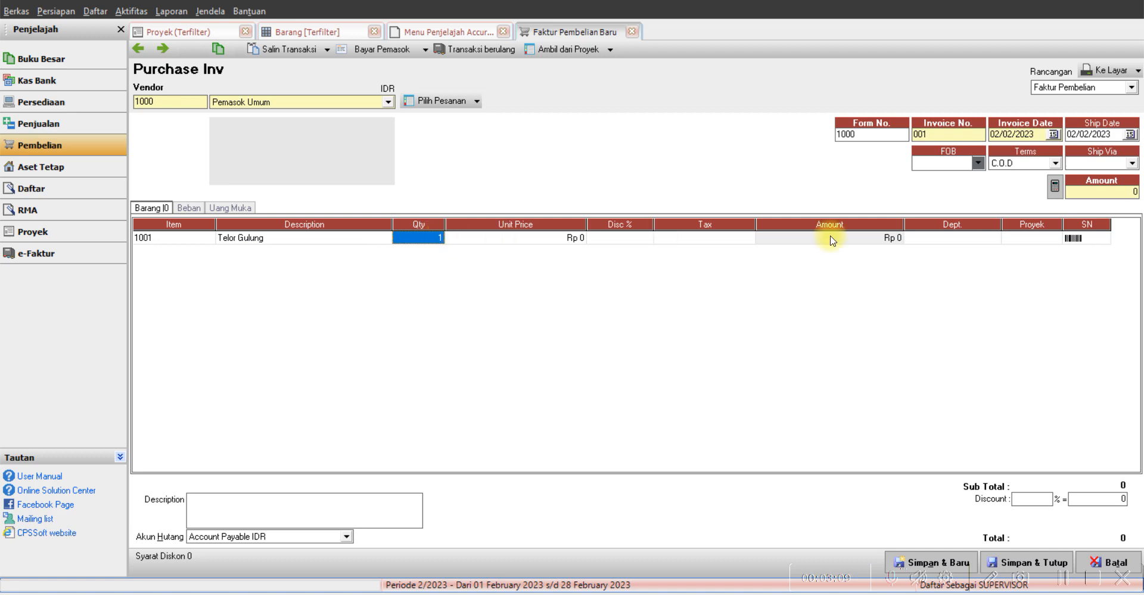
Consult the Pameran Bandung row in the Excel cost center sheet and set the first invoice line to quantity 10 and unit price 1500
key("alt+Tab")
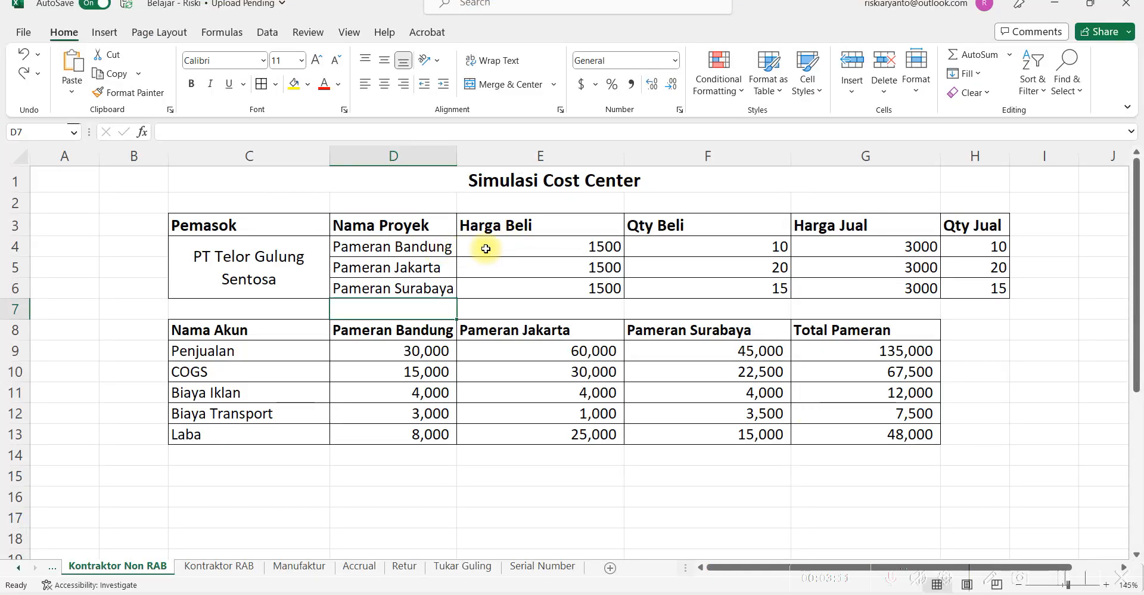
left_click(774, 248)
key("alt+Tab")
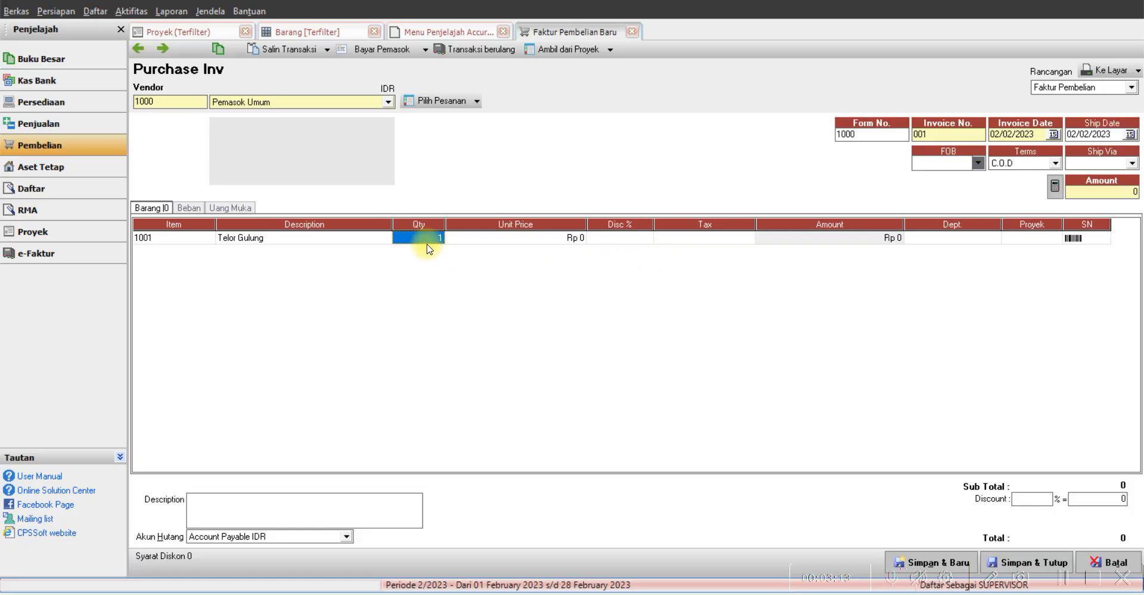
type("10")
left_click(574, 237)
key("alt+Tab")
key("alt+Tab")
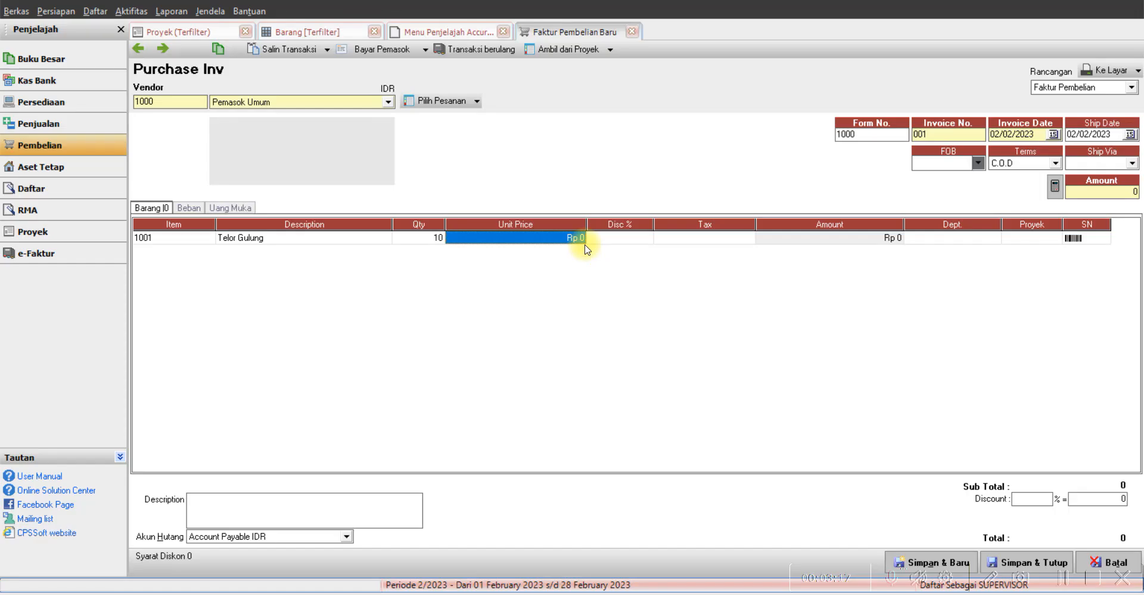
type("1500")
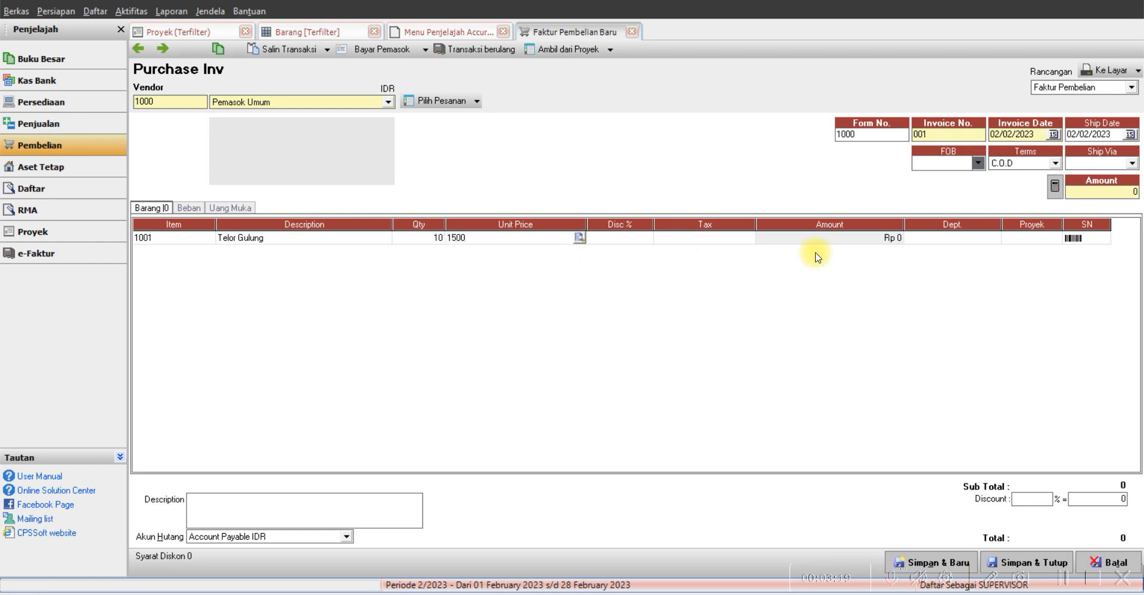
Assign project 1000 Pameran Bandung to the first invoice line and complete that line
left_click(1024, 241)
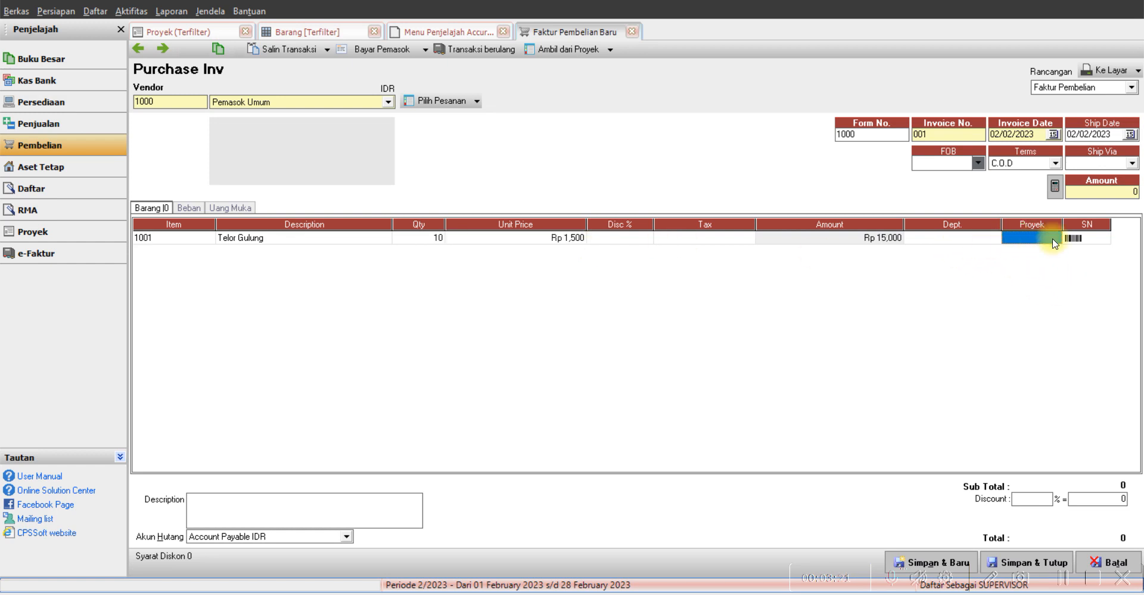
left_click(1055, 237)
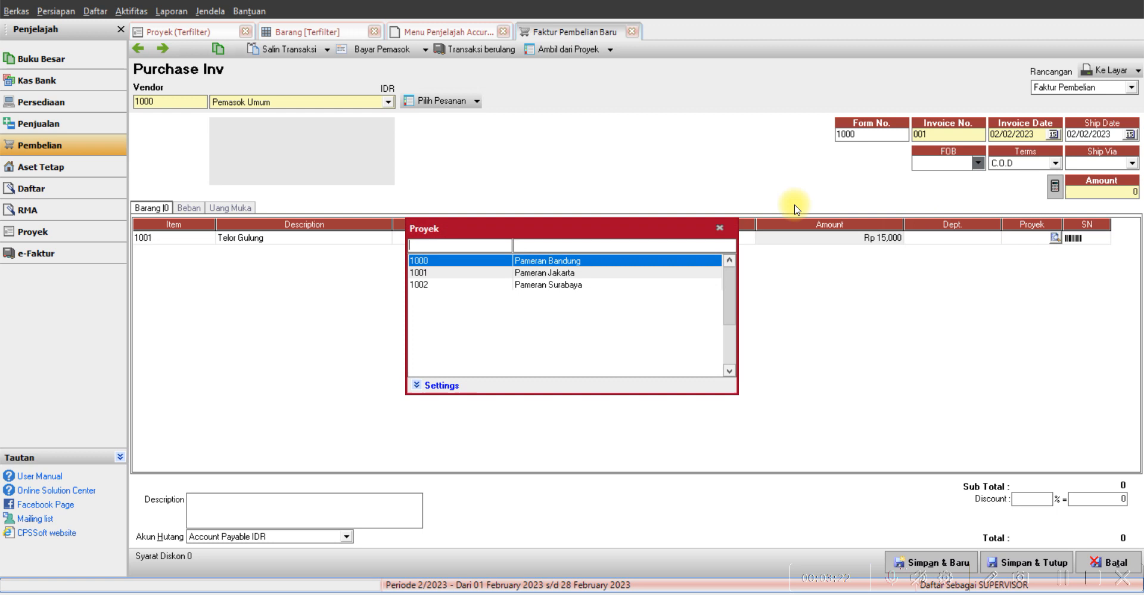
double_click(543, 261)
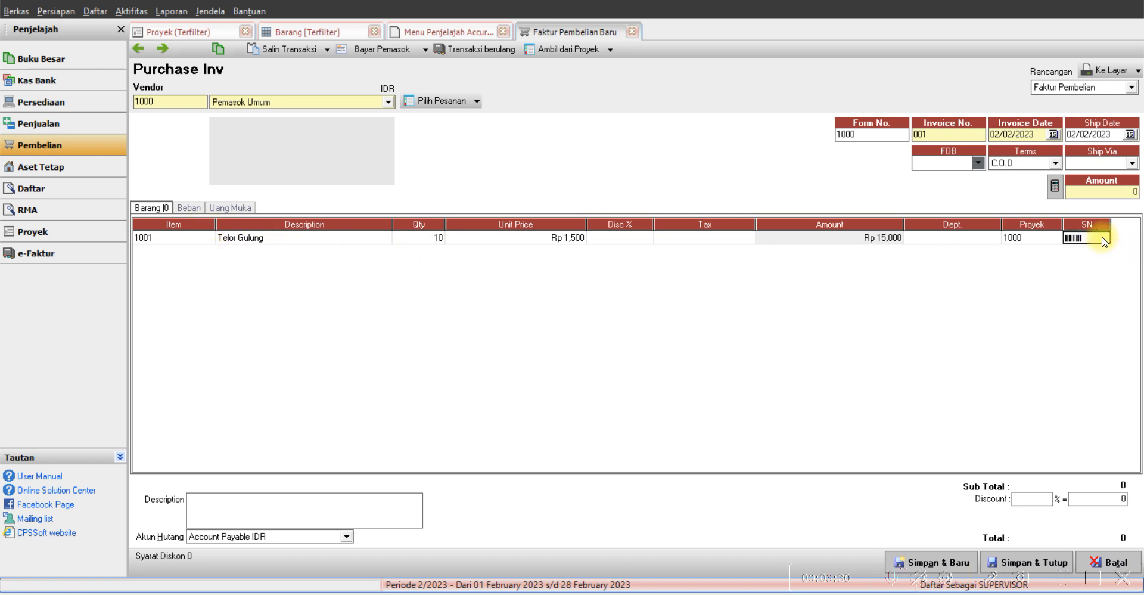
key("Return")
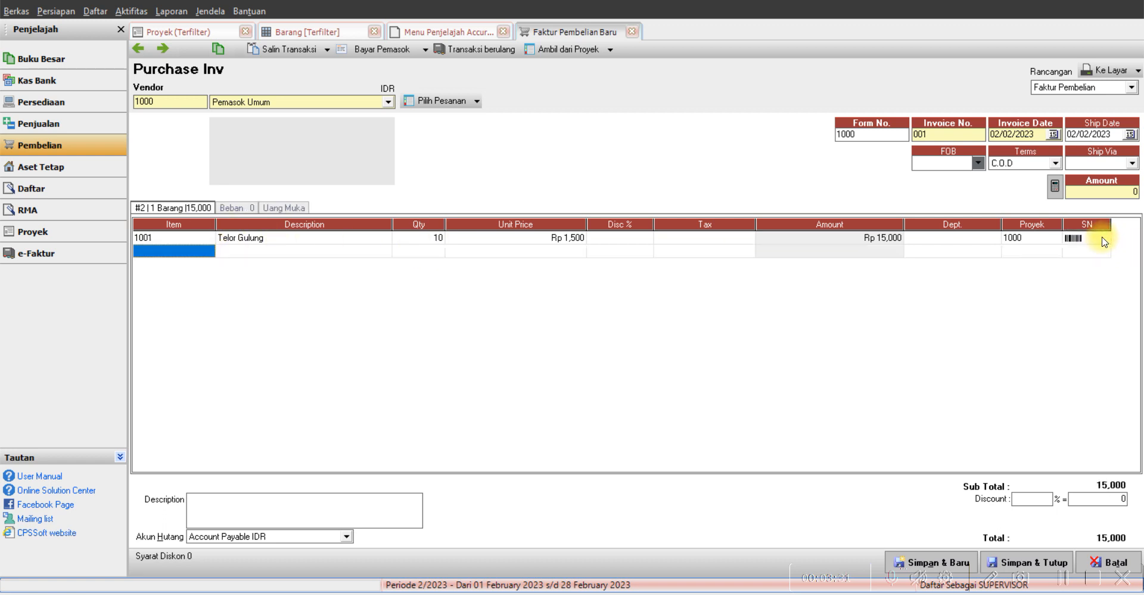
Add item 1001 Telor Gulung to the second line of the purchase invoice
left_click(215, 245)
double_click(199, 243)
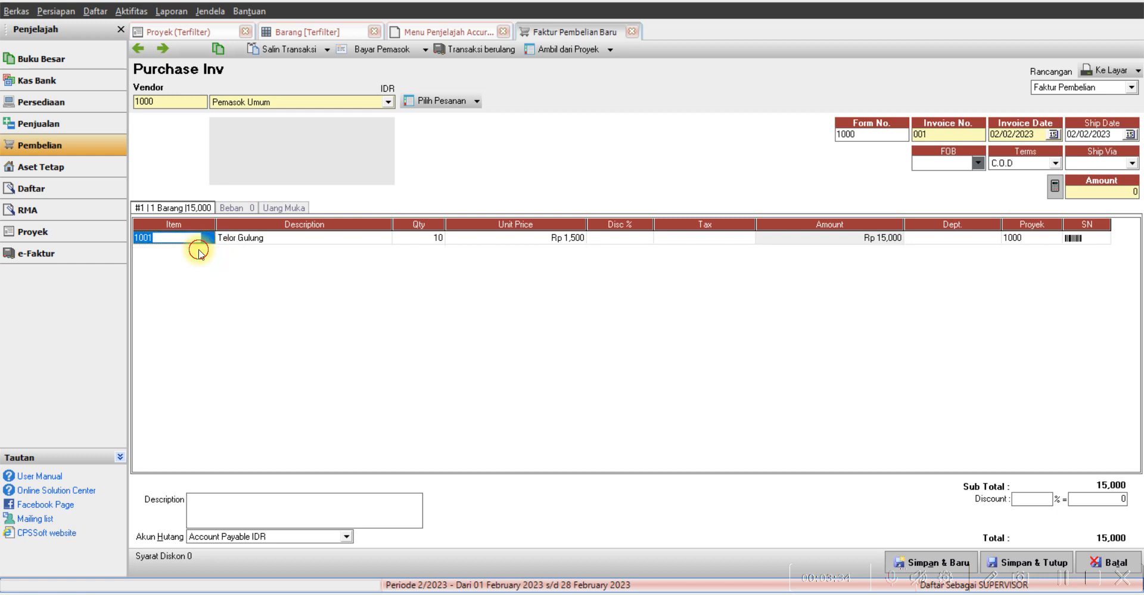
left_click(764, 140)
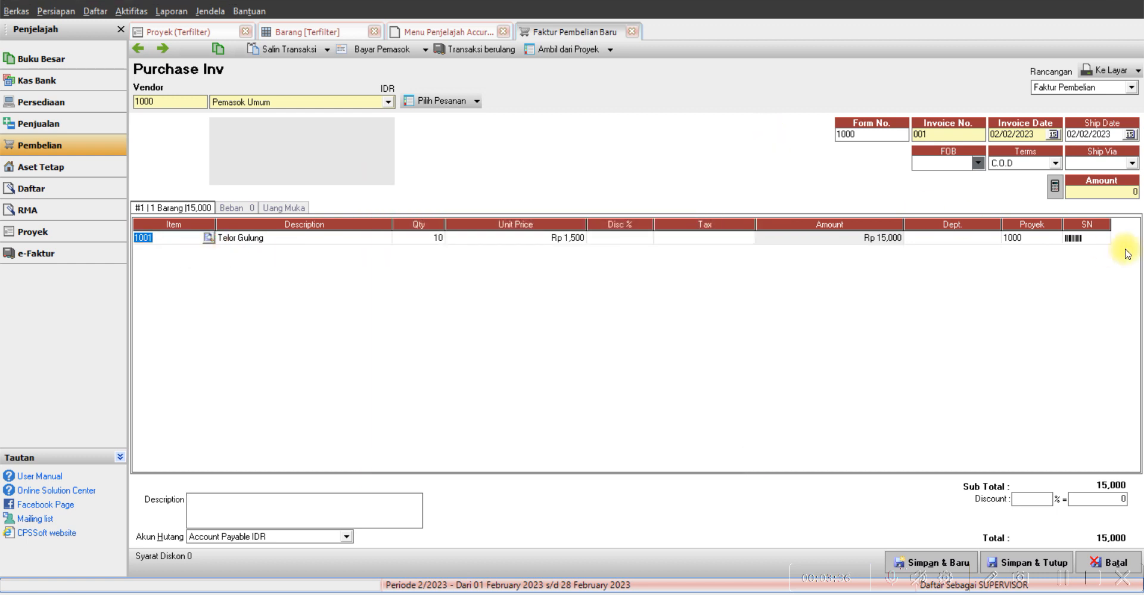
key("Down")
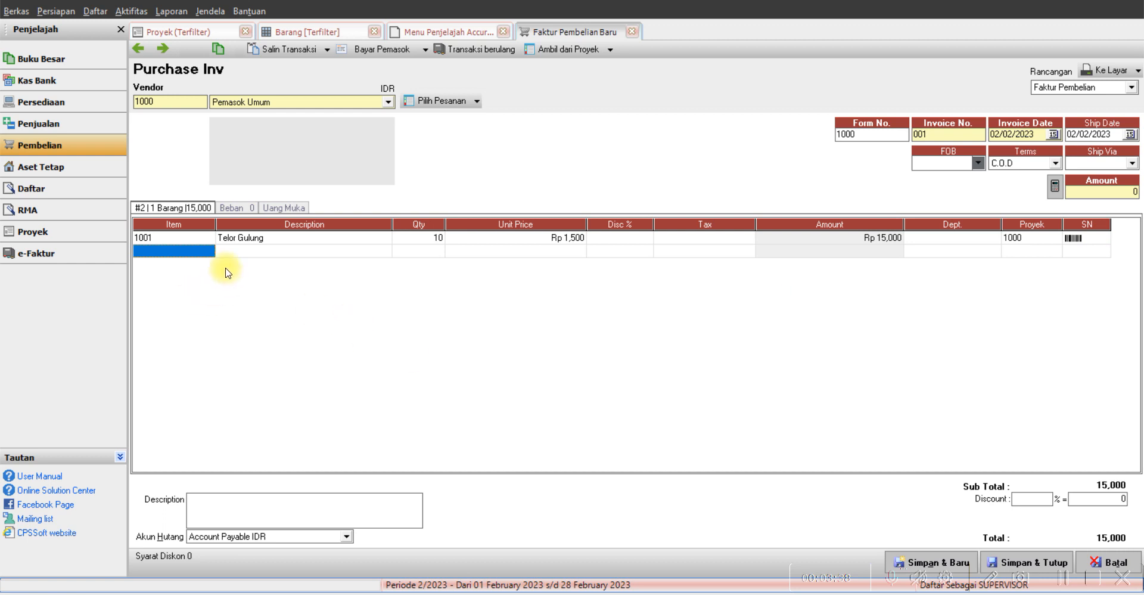
double_click(189, 252)
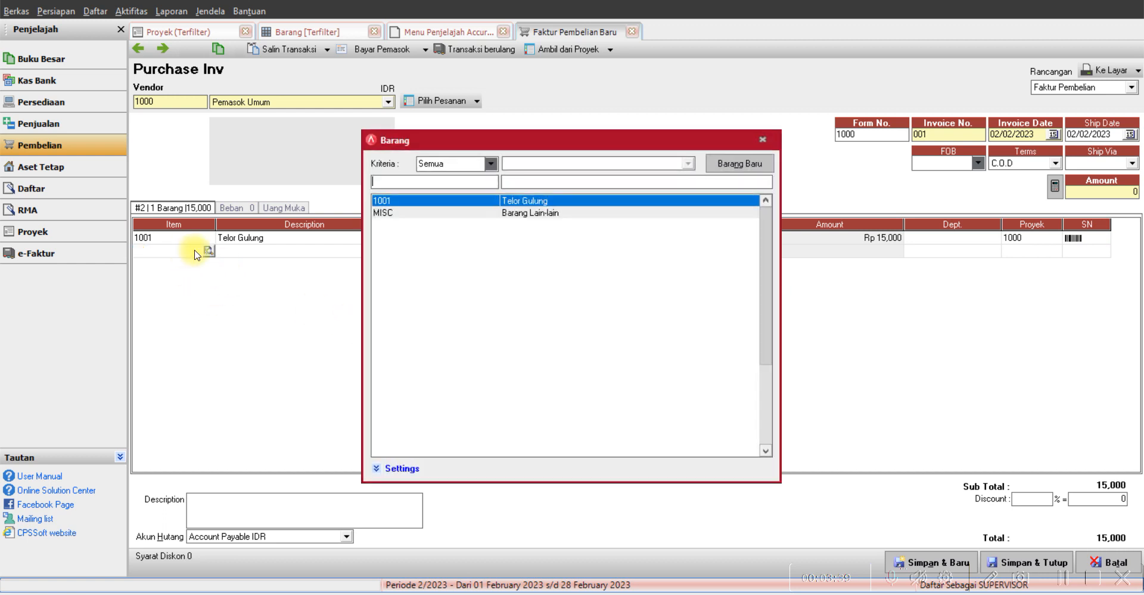
double_click(516, 201)
Consult the Pameran Jakarta row in the Excel sheet and set the second invoice line to quantity 20 and unit price 1500
key("alt+Tab")
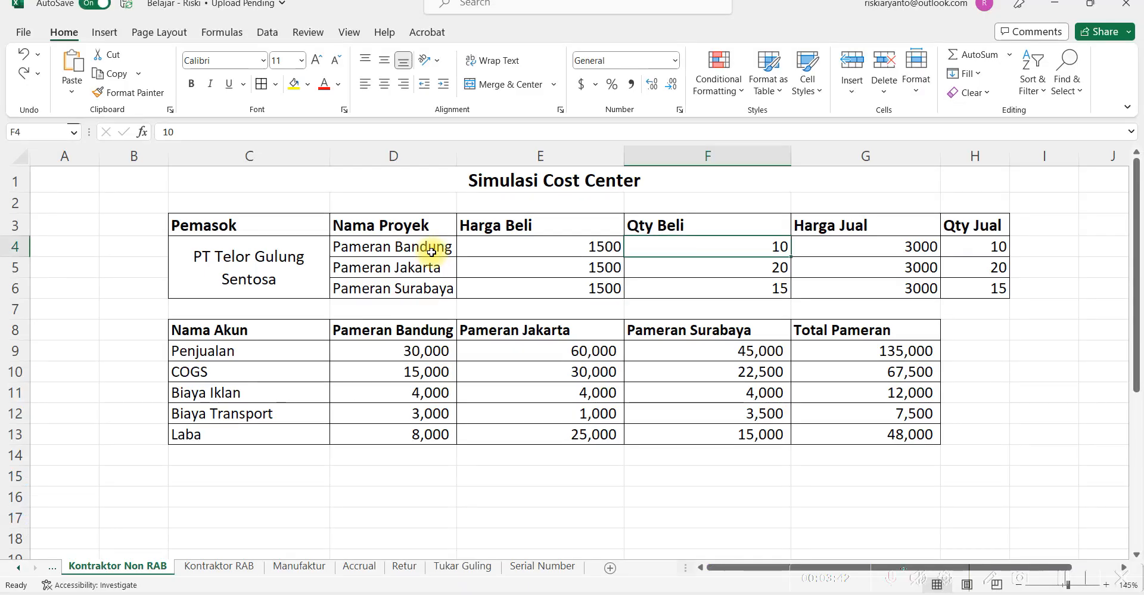
key("alt+Tab")
left_click(434, 251)
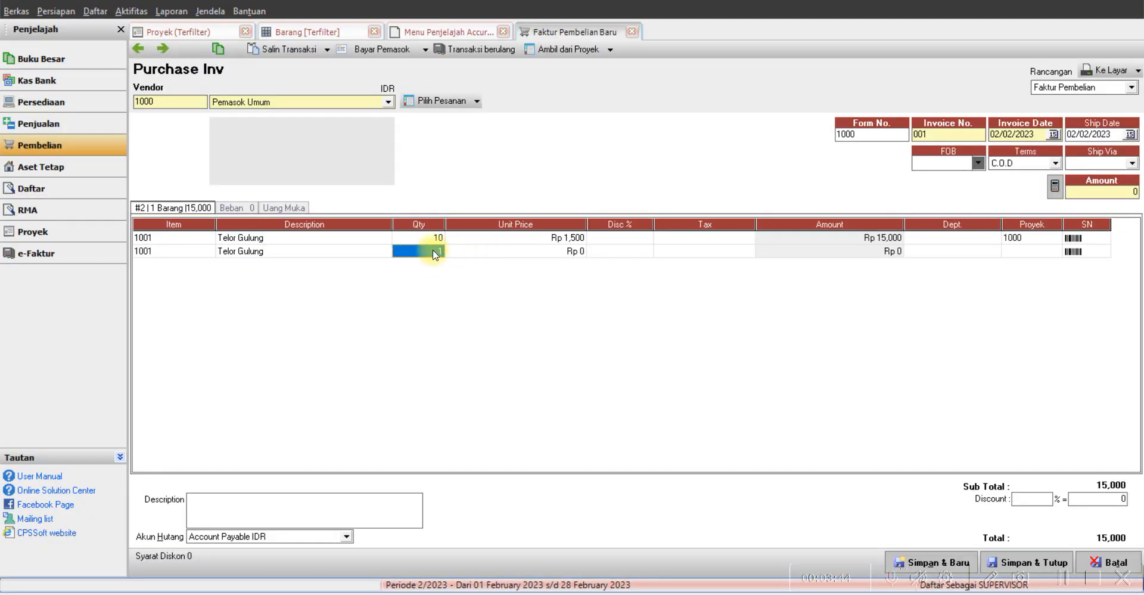
left_click(564, 250)
type("1,")
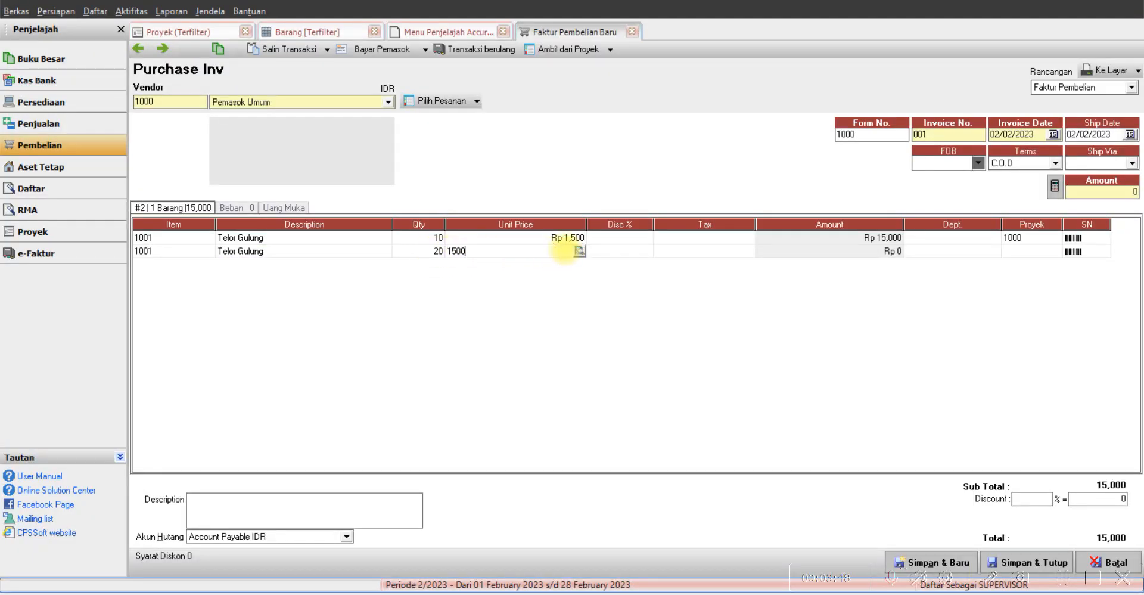
type("500")
left_click(894, 252)
Assign project 1001 Pameran Jakarta to the second invoice line after checking the project name in the Excel sheet
left_click(1021, 251)
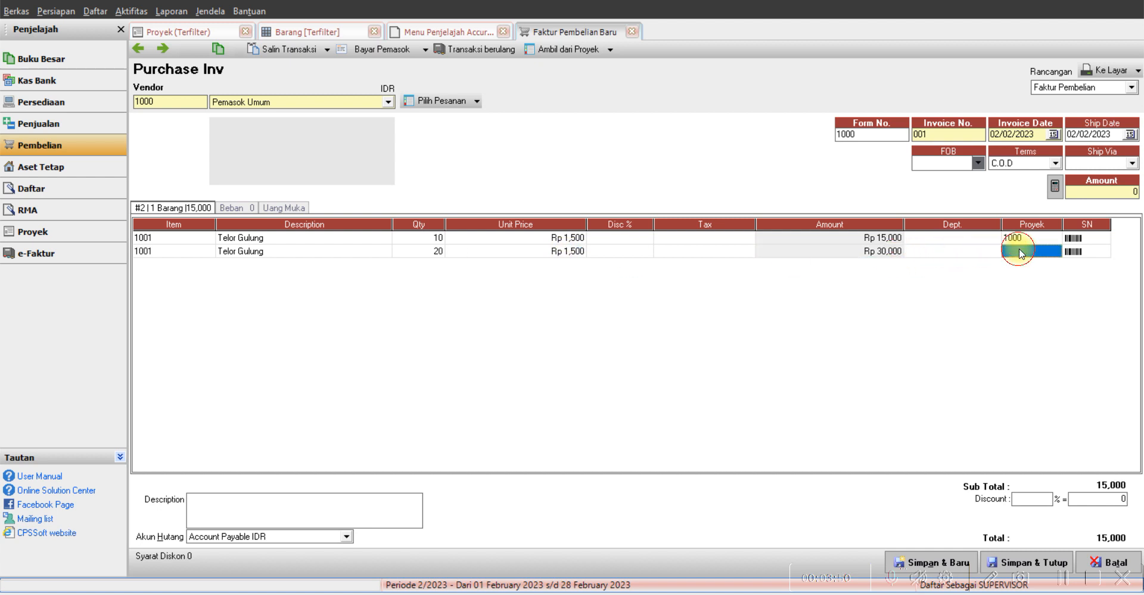
left_click(1052, 251)
left_click(1055, 251)
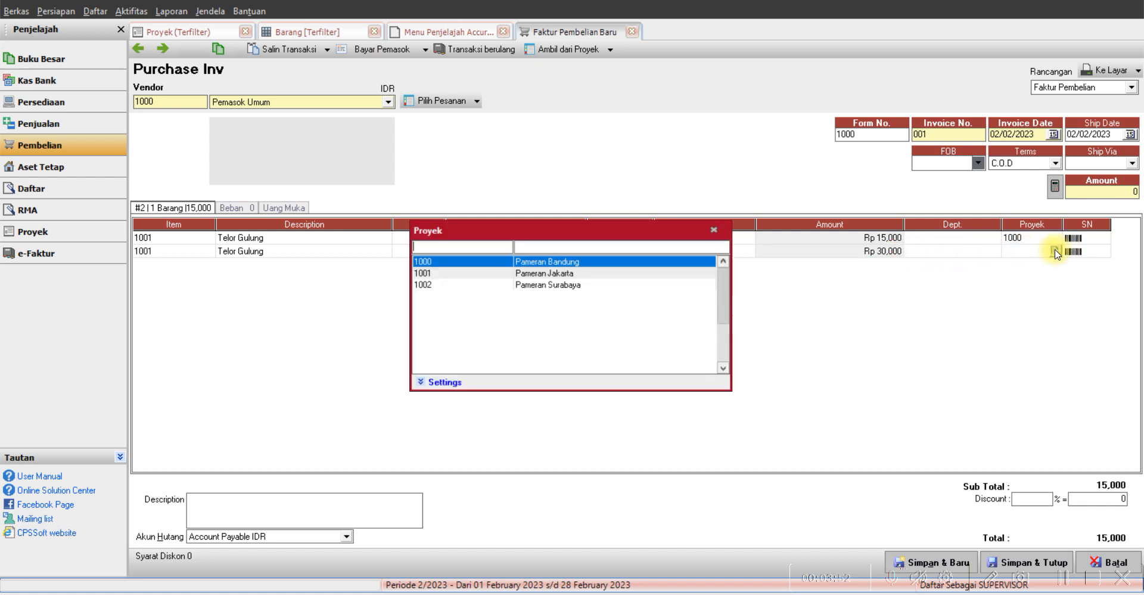
key("alt+Tab")
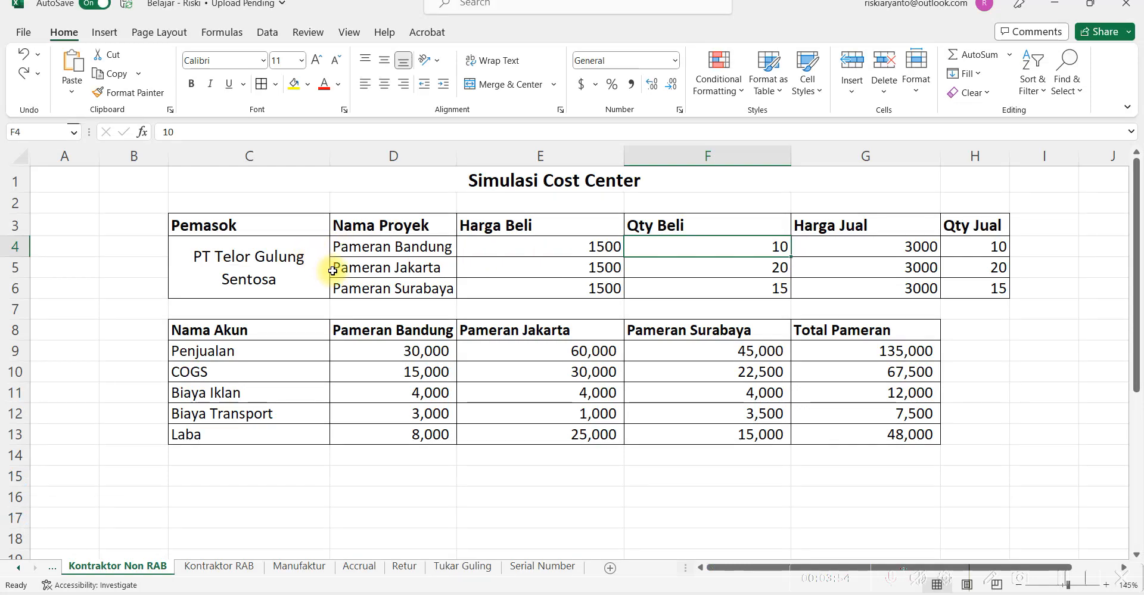
key("alt+Tab")
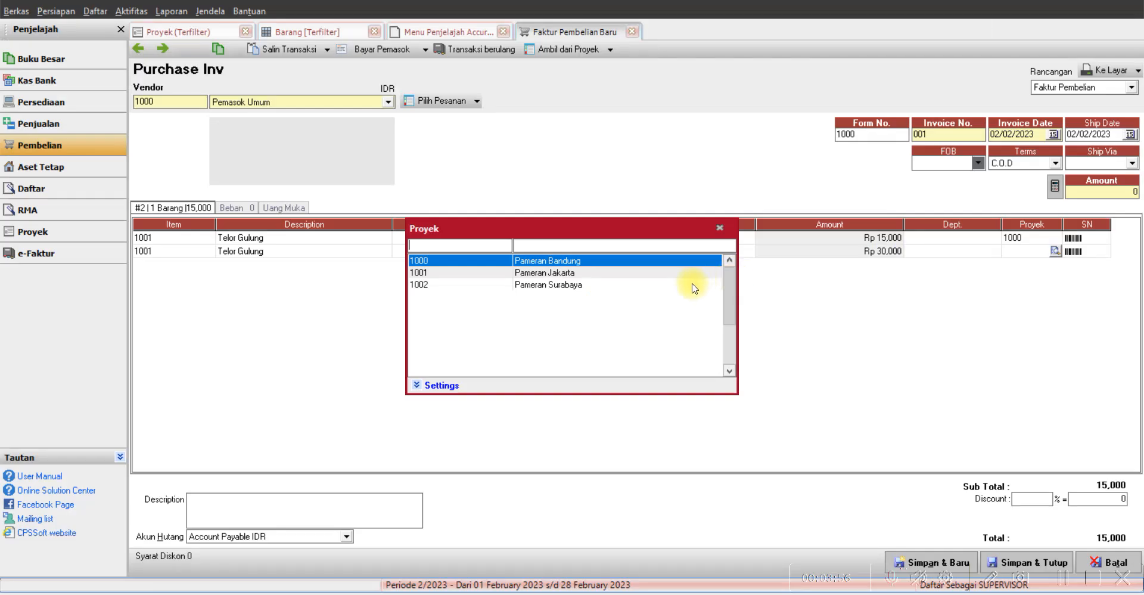
left_click(581, 273)
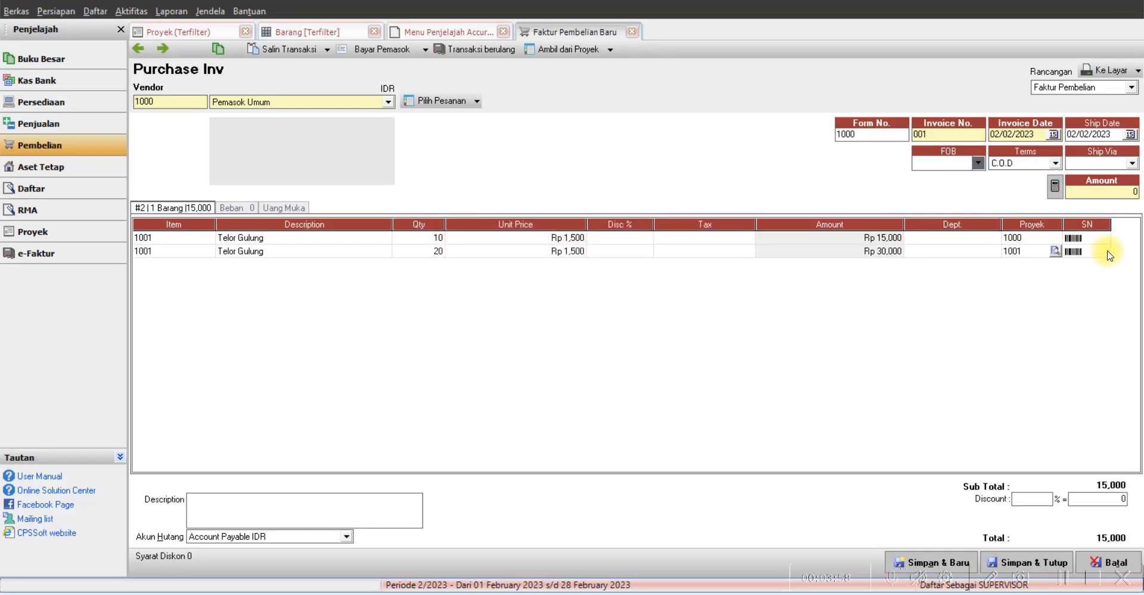
key("Tab")
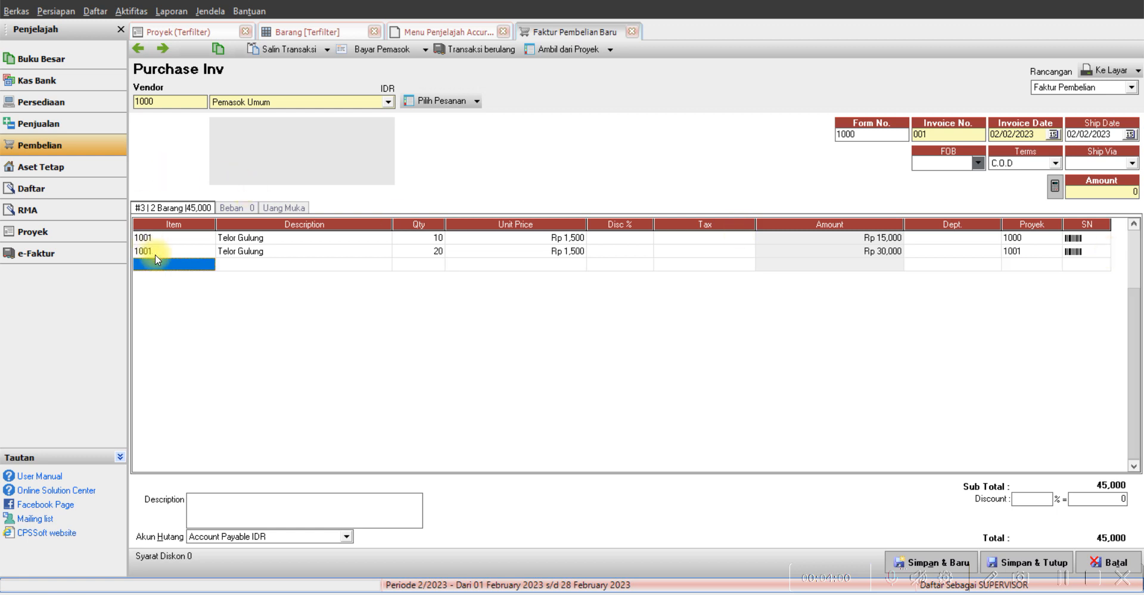
Add a third invoice line for item 1001 Telor Gulung with quantity 15 and unit price 1500, following the Pameran Surabaya row in Excel
double_click(176, 267)
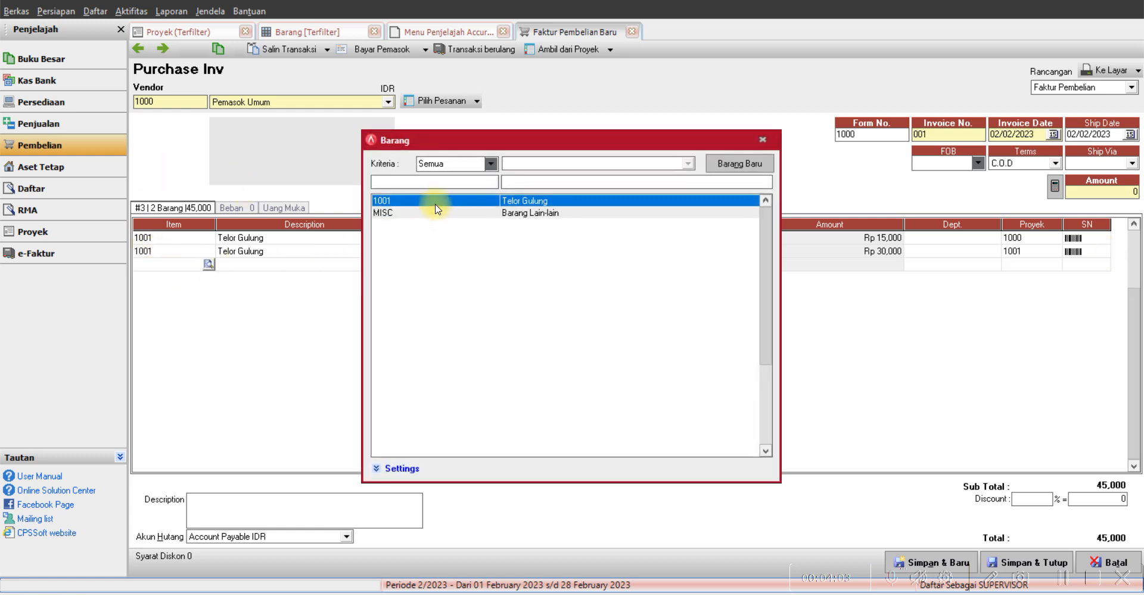
double_click(438, 208)
left_click(437, 263)
key("alt+Tab")
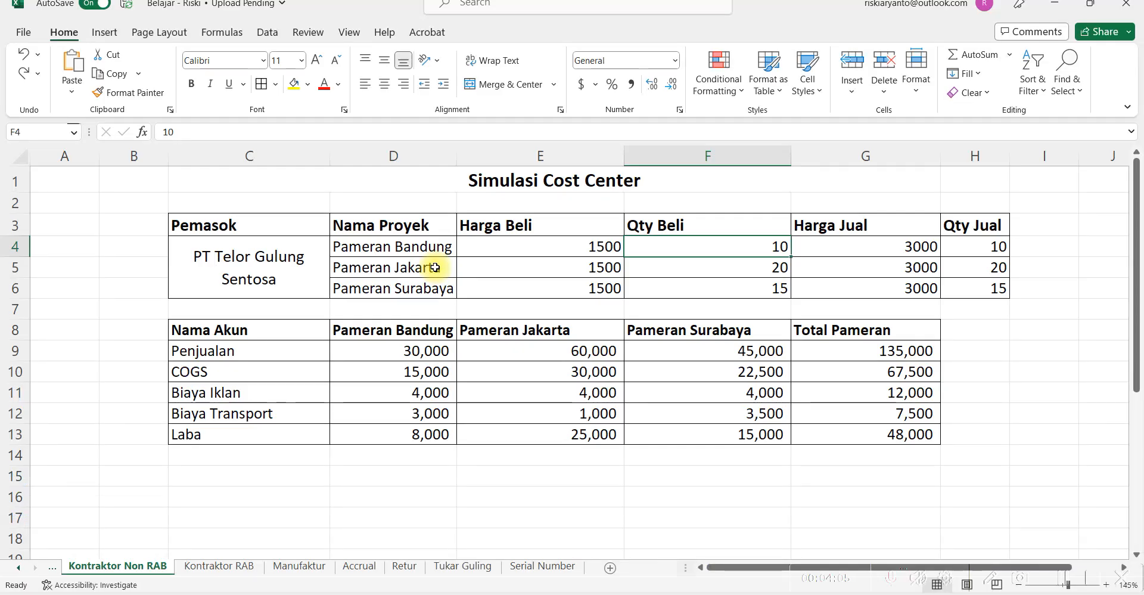
key("alt+Tab")
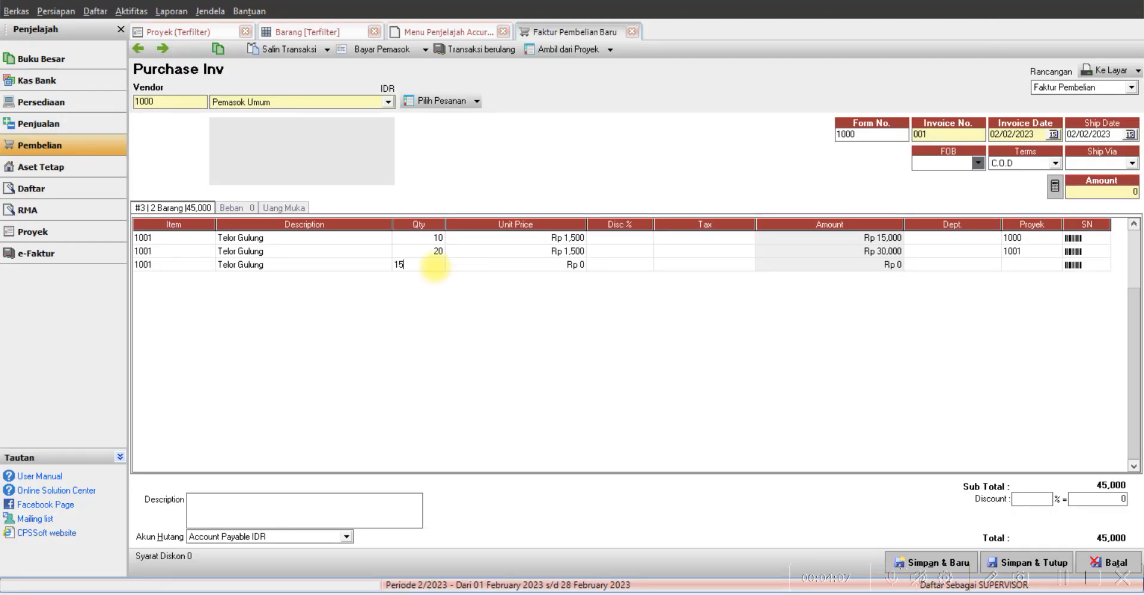
key("alt+Tab")
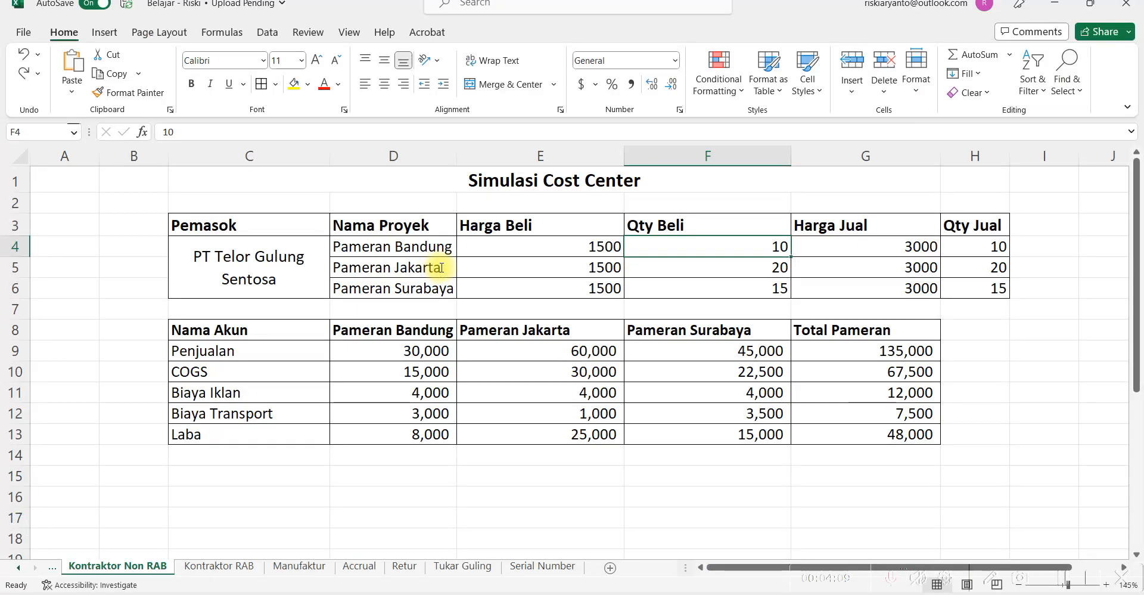
key("alt+Tab")
left_click(566, 264)
type("1500")
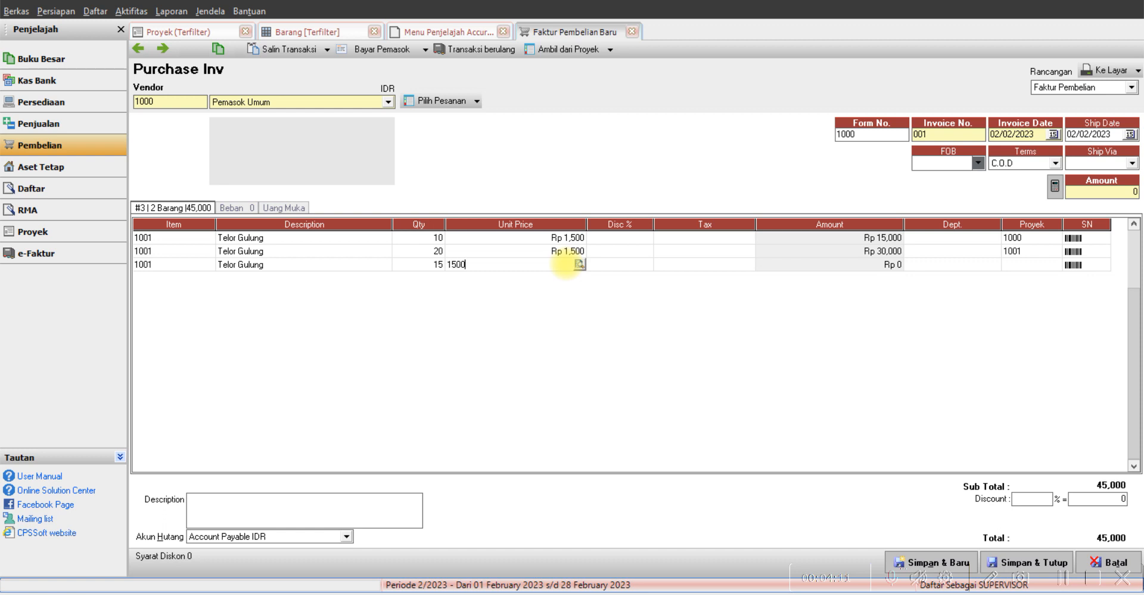
Assign project 1002 Pameran Surabaya to the third invoice line, and save and close the purchase invoice
left_click(1020, 265)
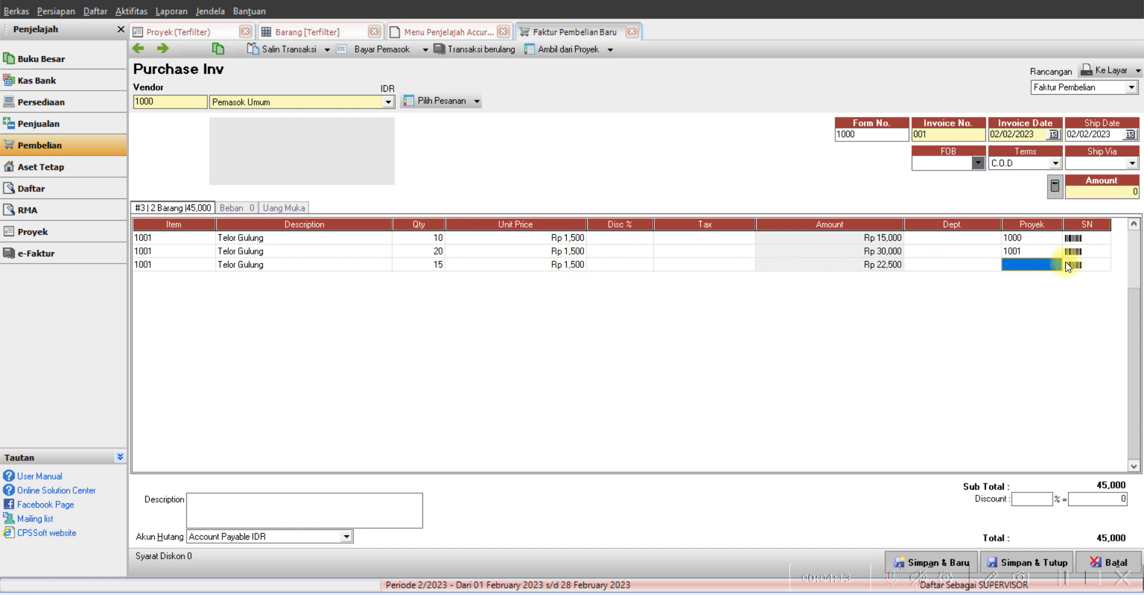
left_click(1055, 265)
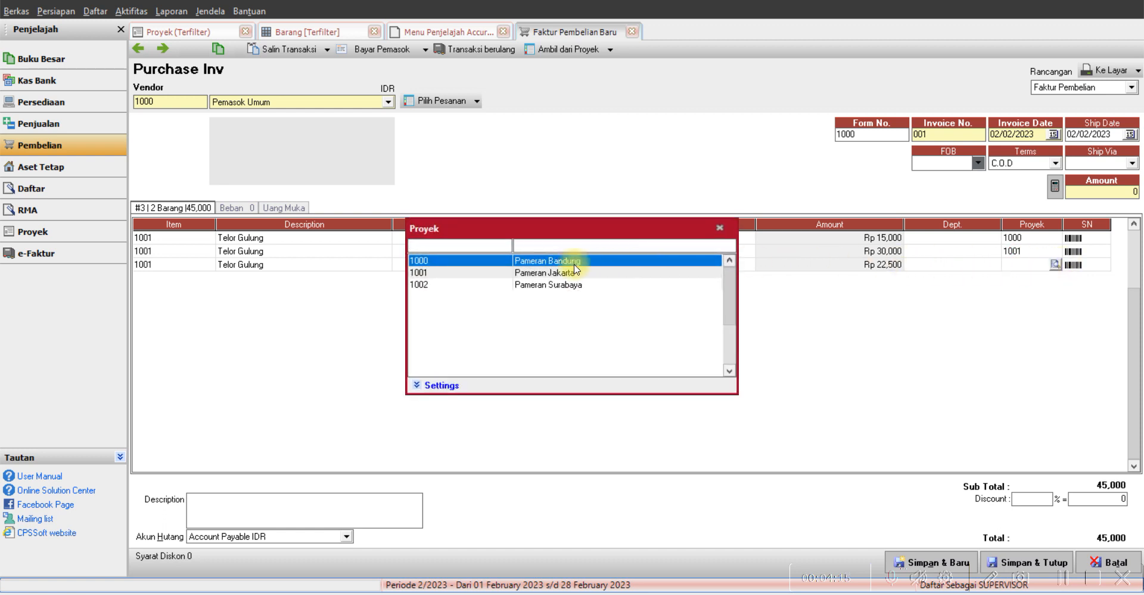
double_click(520, 285)
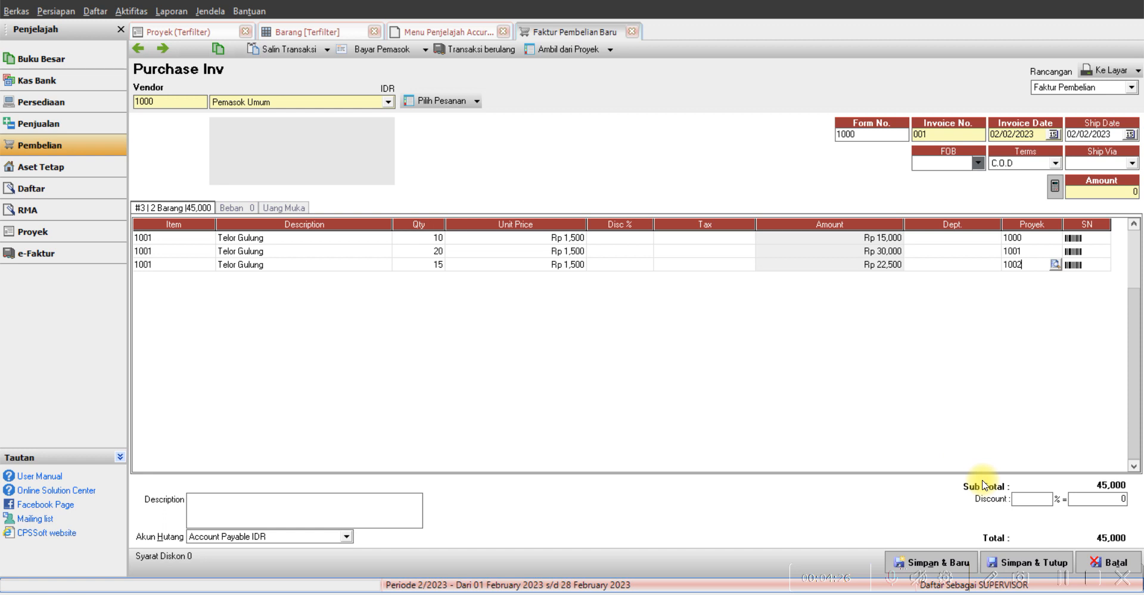
left_click(1007, 560)
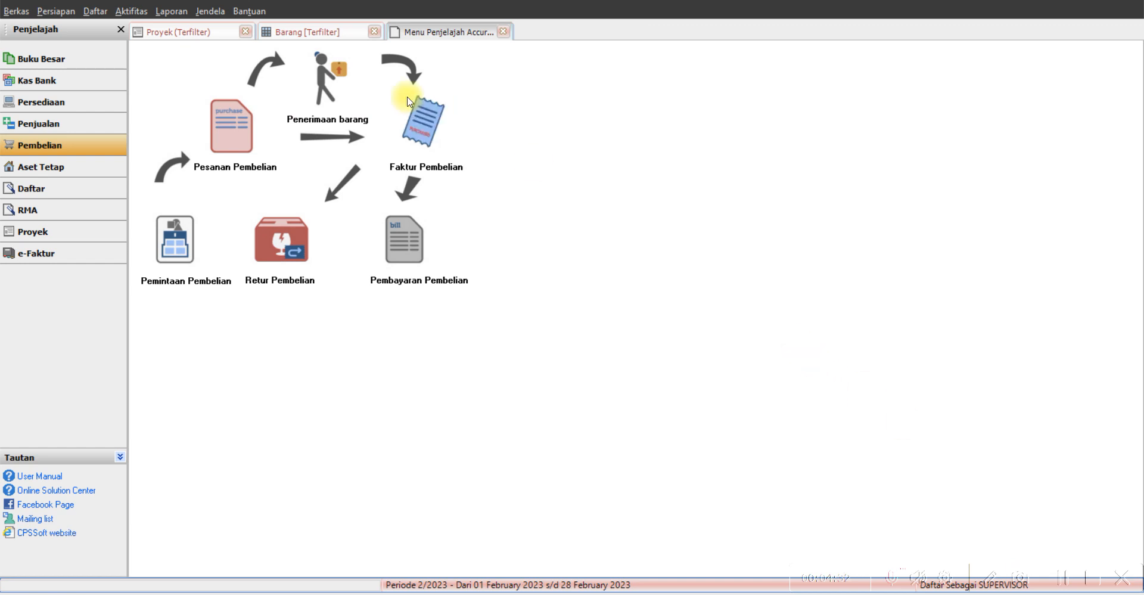
Close the purchasing explorer page and check the saved invoice in the purchase invoice list, closing the list when done
left_click(503, 32)
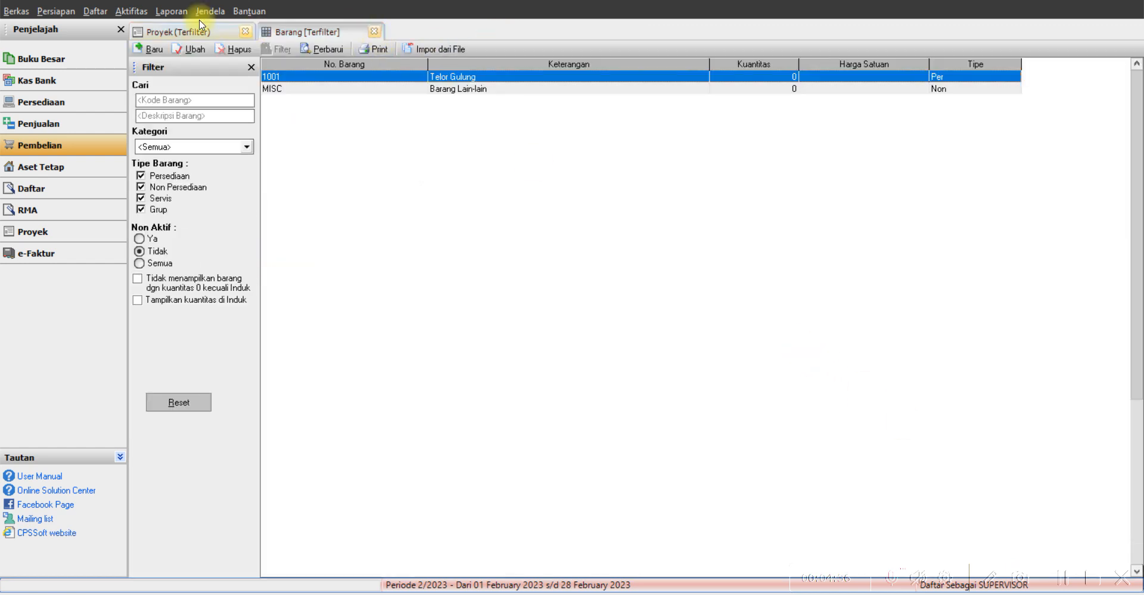
left_click(95, 11)
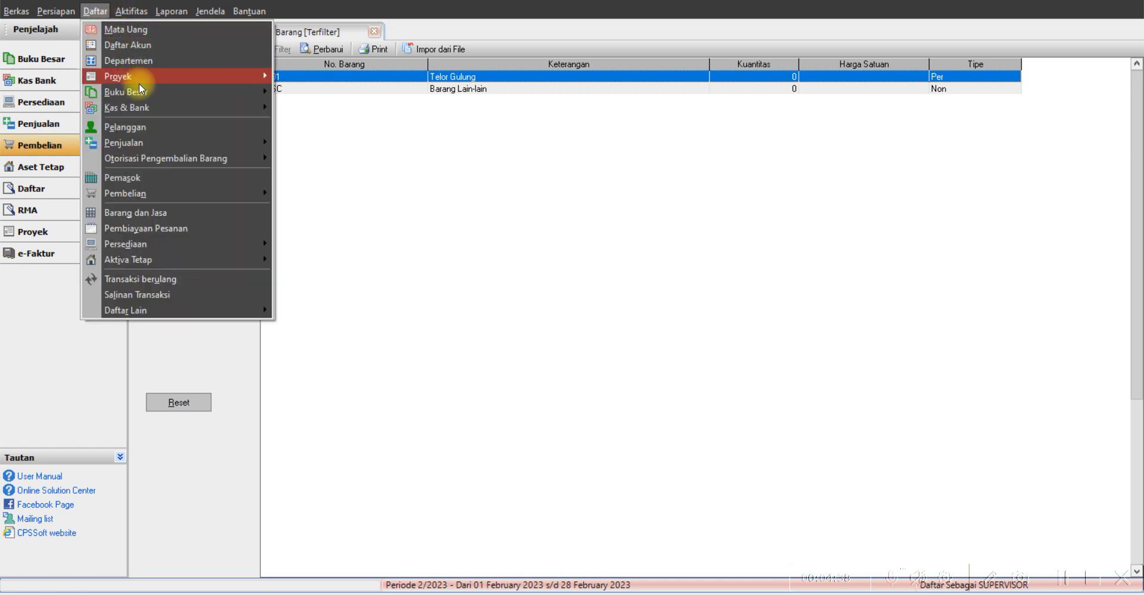
mouse_move(165, 191)
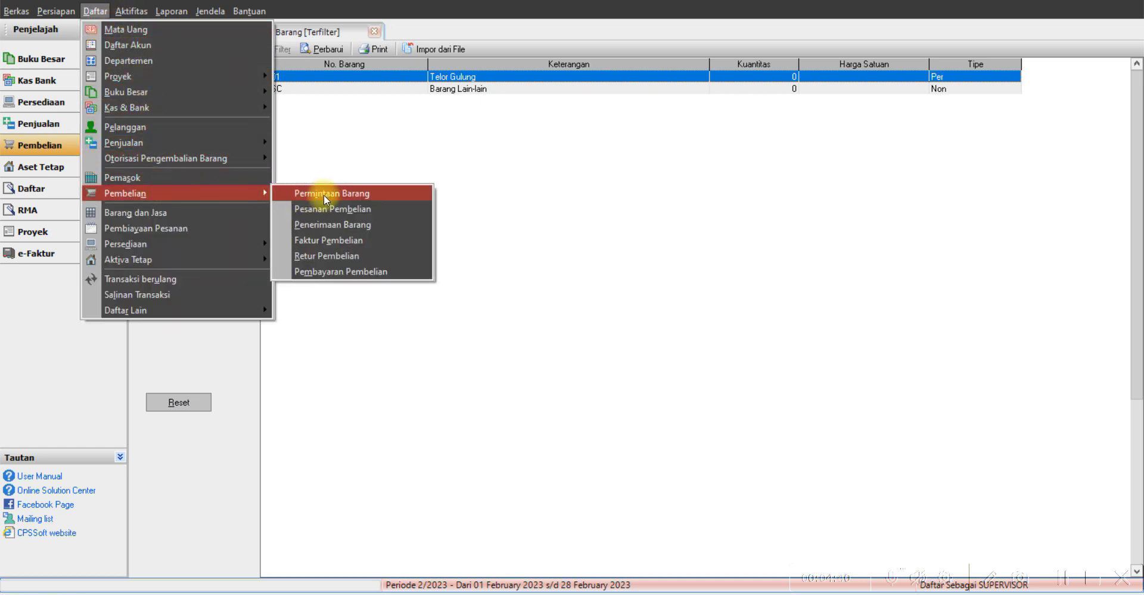
left_click(330, 240)
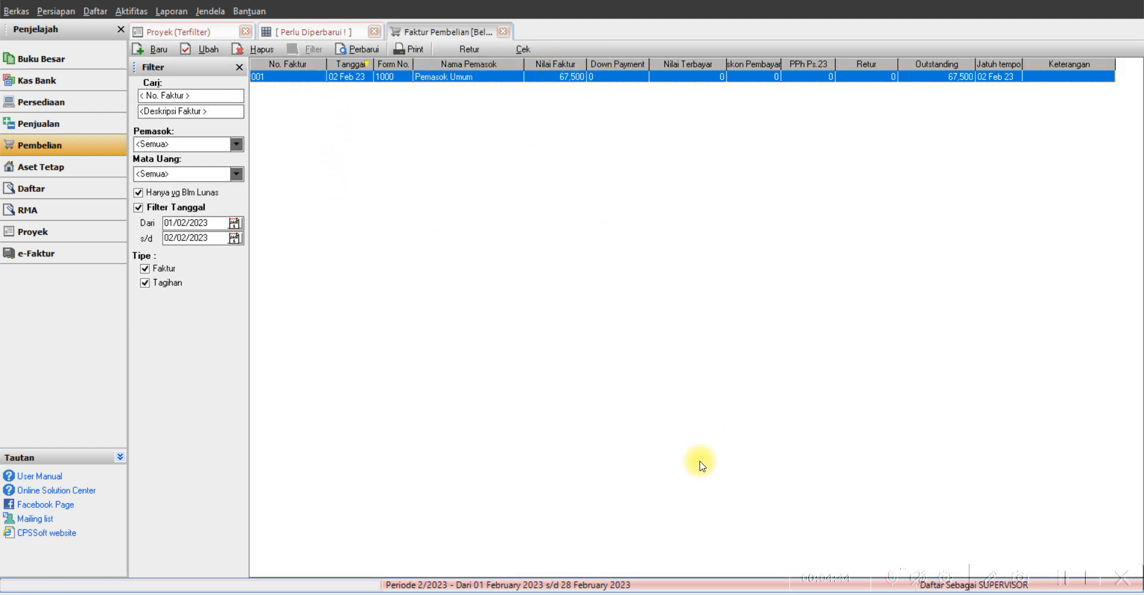
left_click(505, 33)
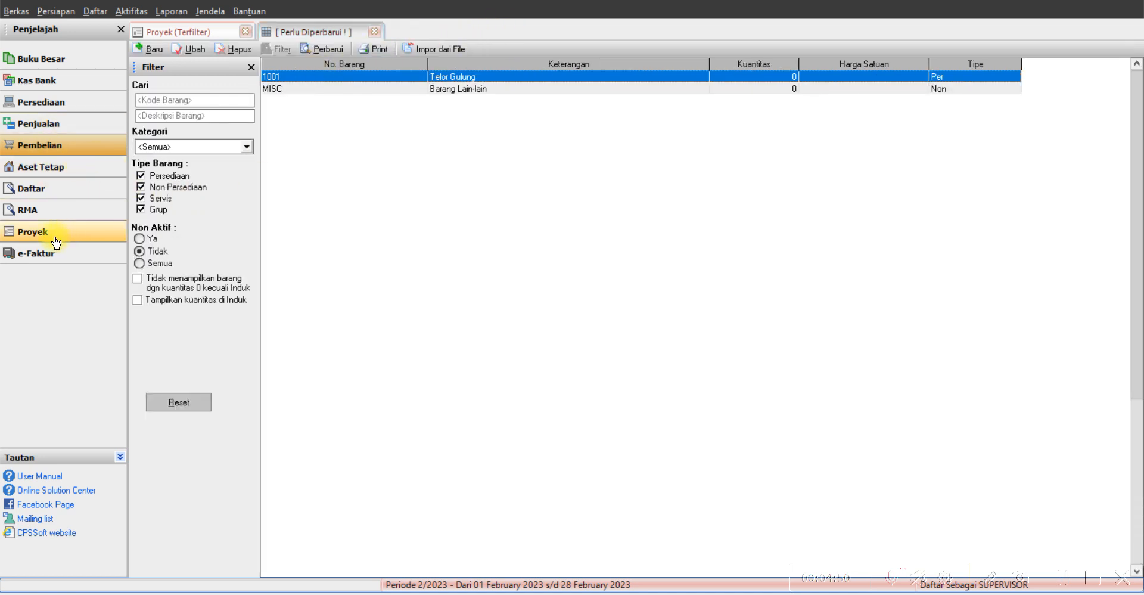
Find the Laba & Rugi per Proyek report among the Laporan Proyek reports and open its format settings
left_click(96, 10)
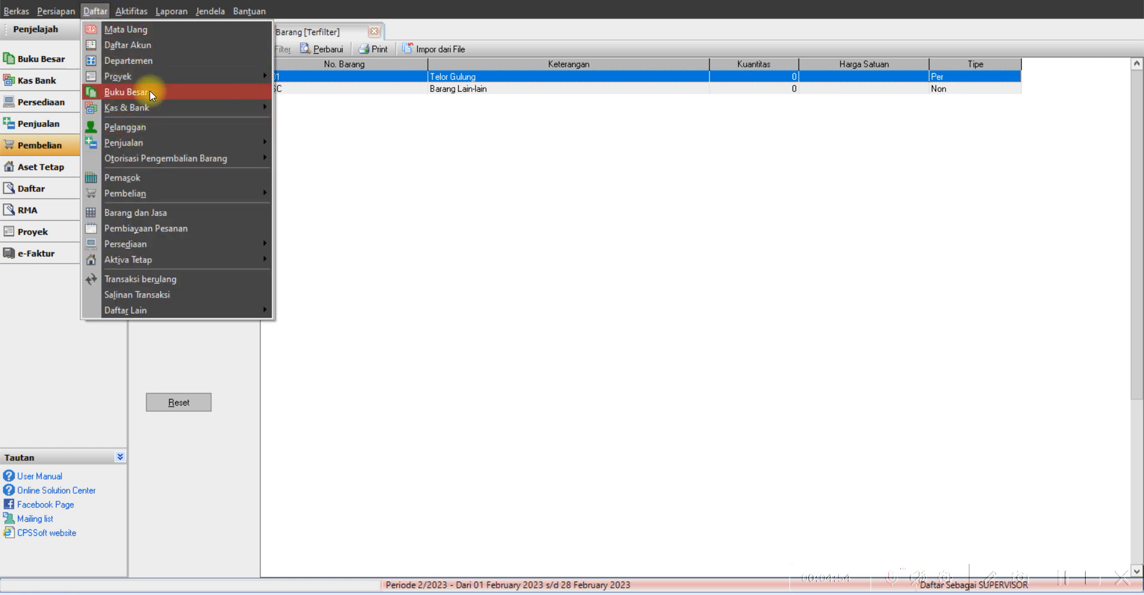
mouse_move(149, 81)
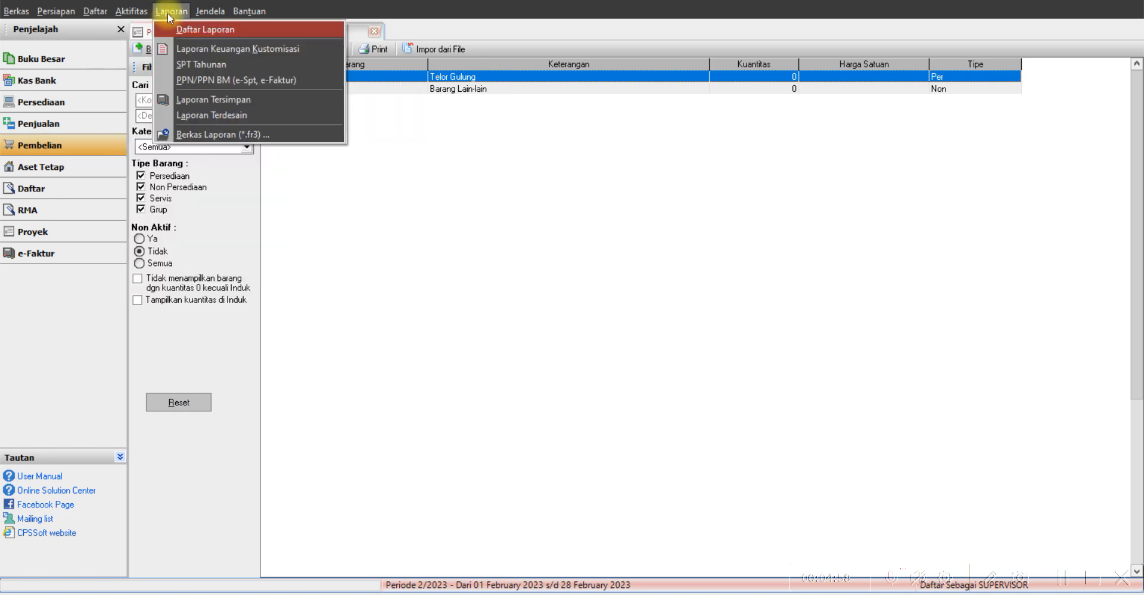
left_click(171, 30)
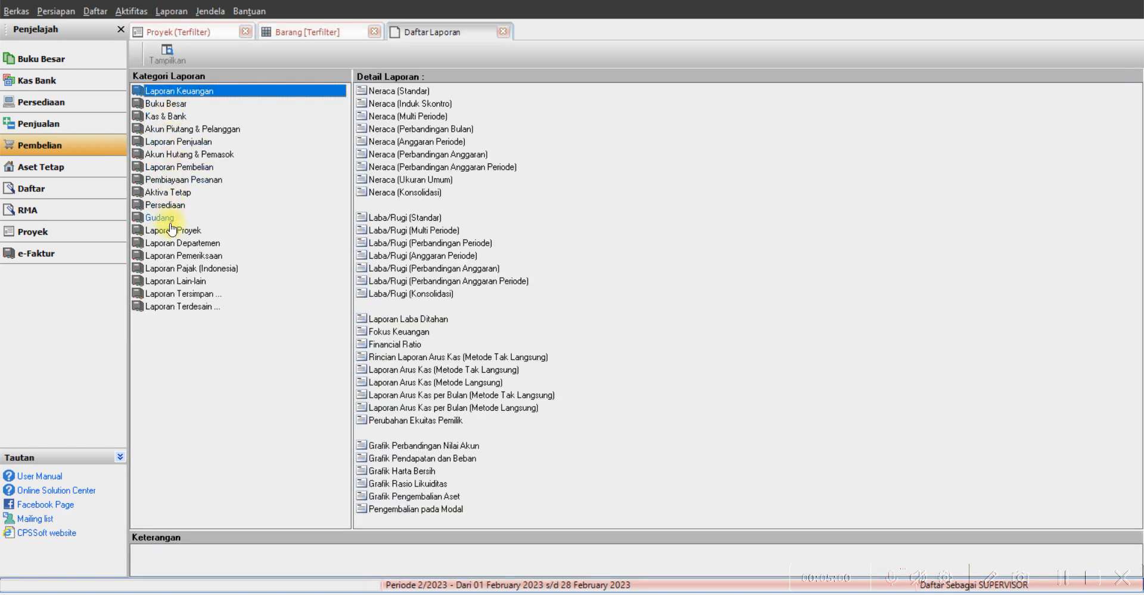
left_click(173, 234)
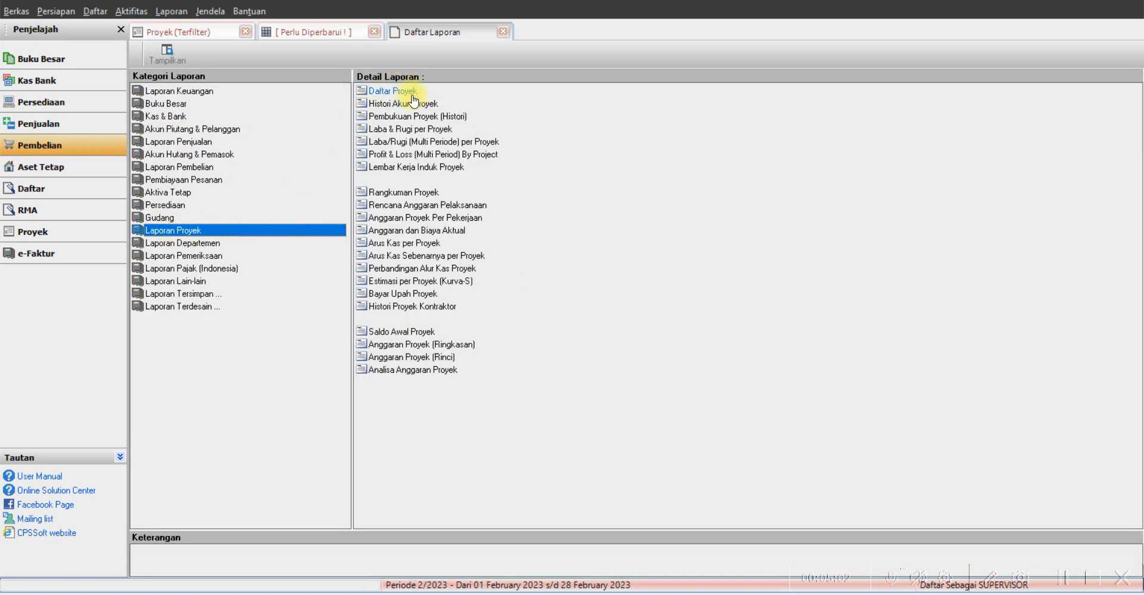
left_click(422, 130)
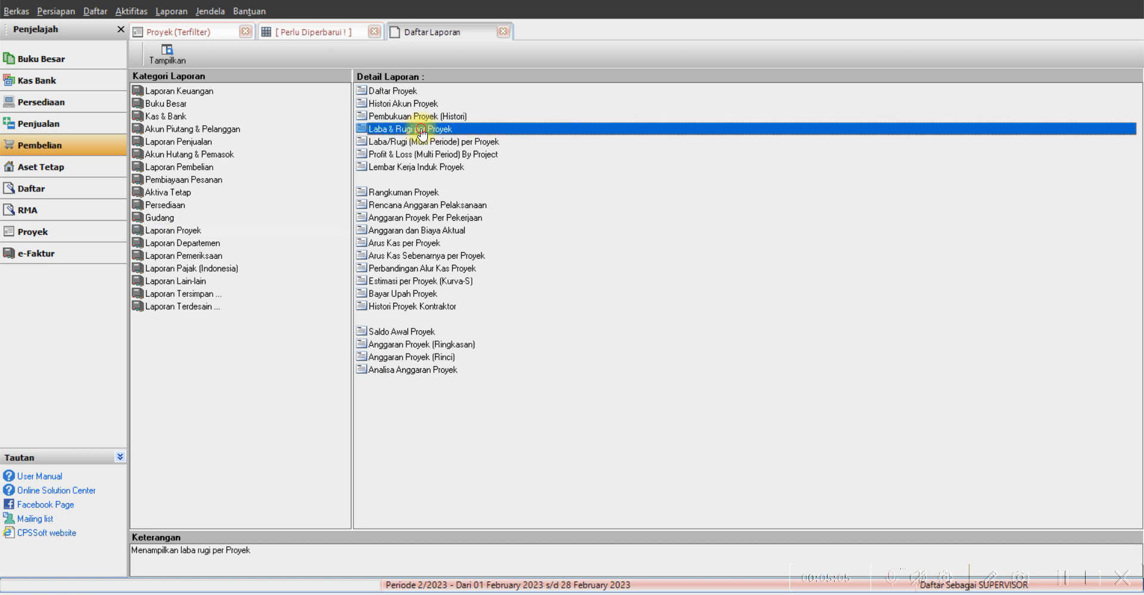
double_click(420, 129)
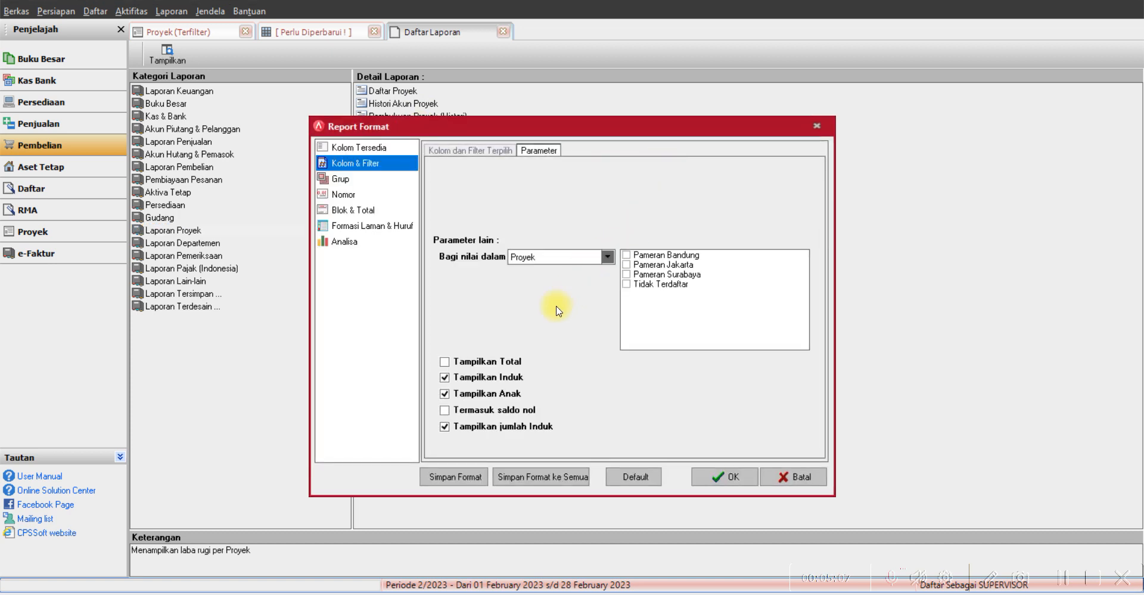
Generate the report for Pameran Bandung, Pameran Jakarta and Pameran Surabaya, with zero balances included
left_click(627, 255)
left_click(629, 264)
left_click(627, 274)
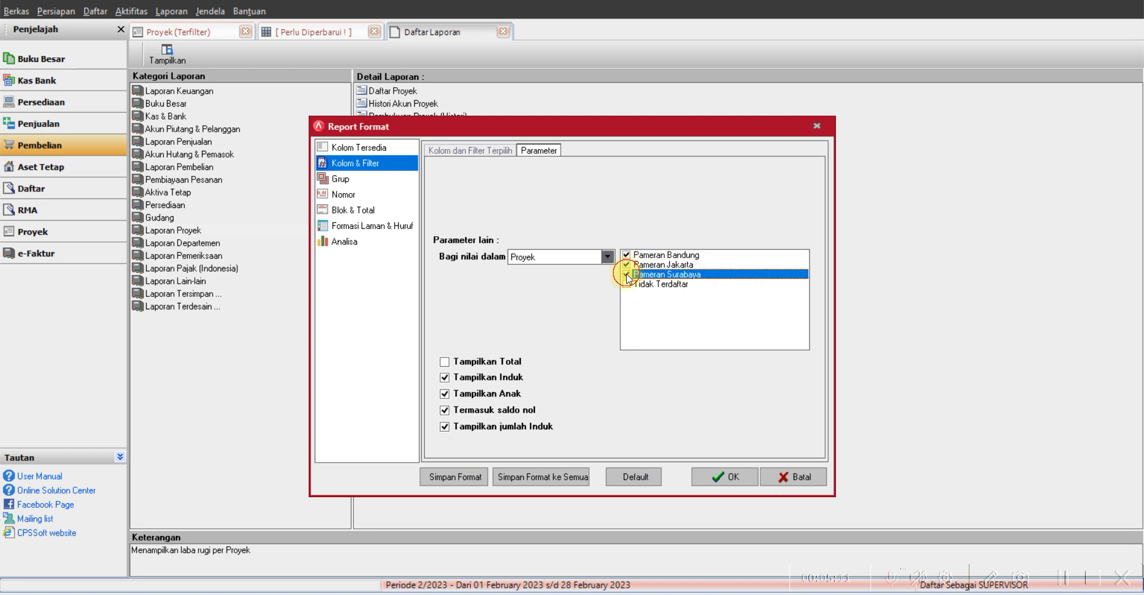
left_click(719, 469)
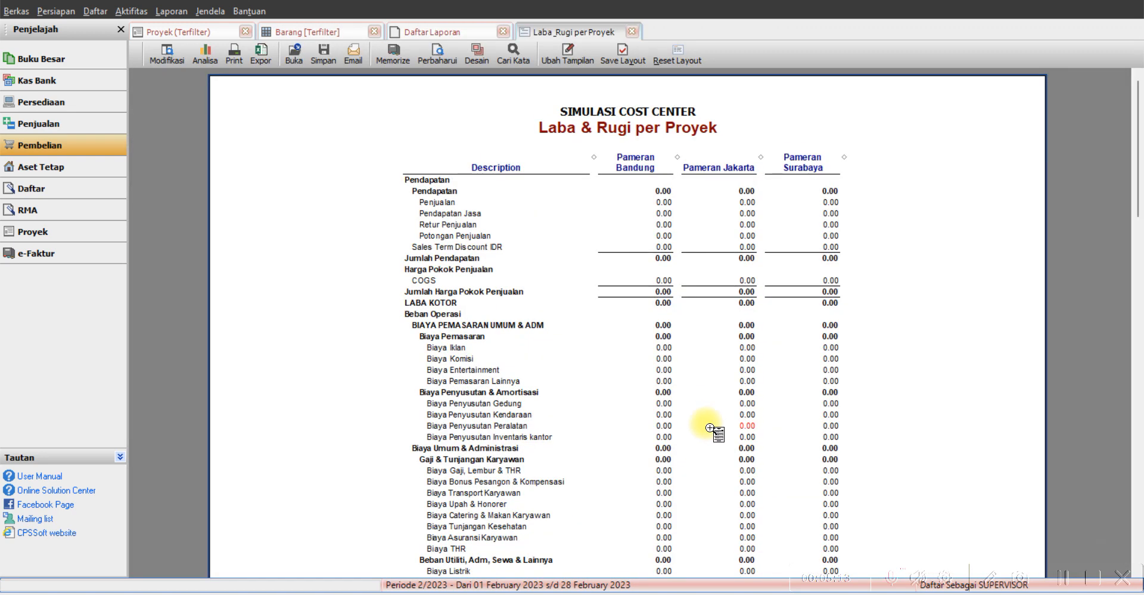
Refresh the Laba & Rugi per Proyek report and examine each project's income, COGS, expense and net profit rows
left_click(441, 60)
scroll(507, 217, "down", 8)
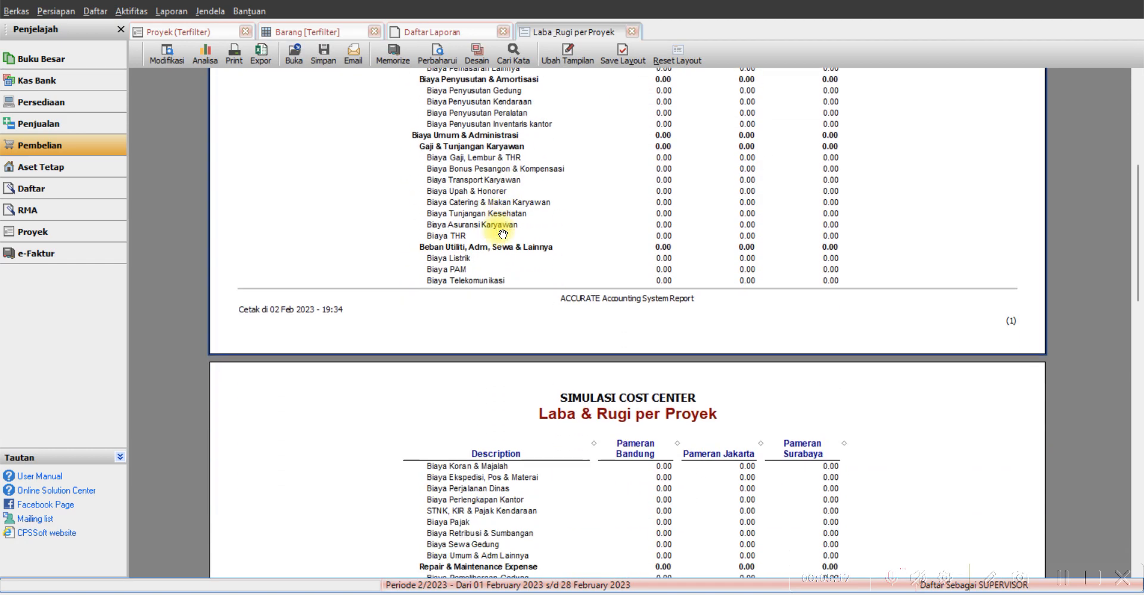
scroll(502, 233, "down", 20)
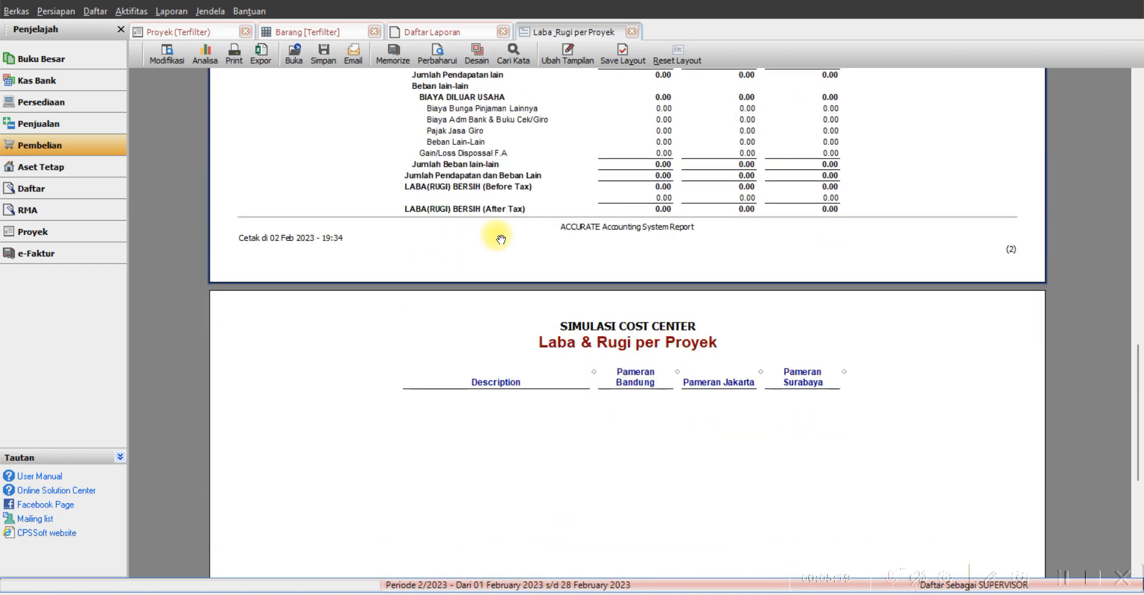
scroll(502, 238, "up", 20)
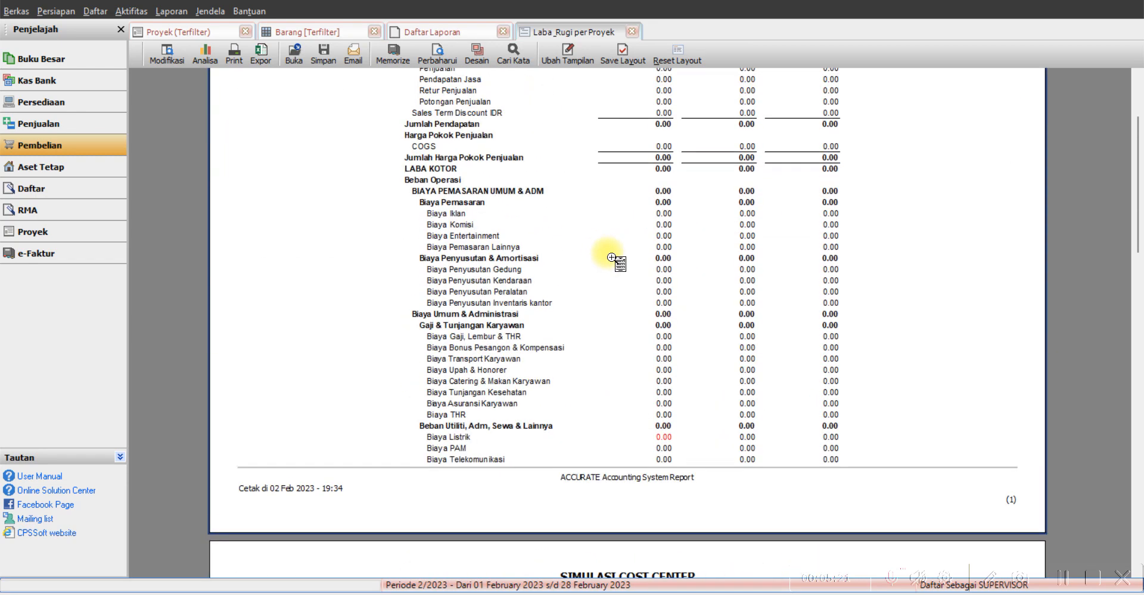
scroll(619, 258, "up", 5)
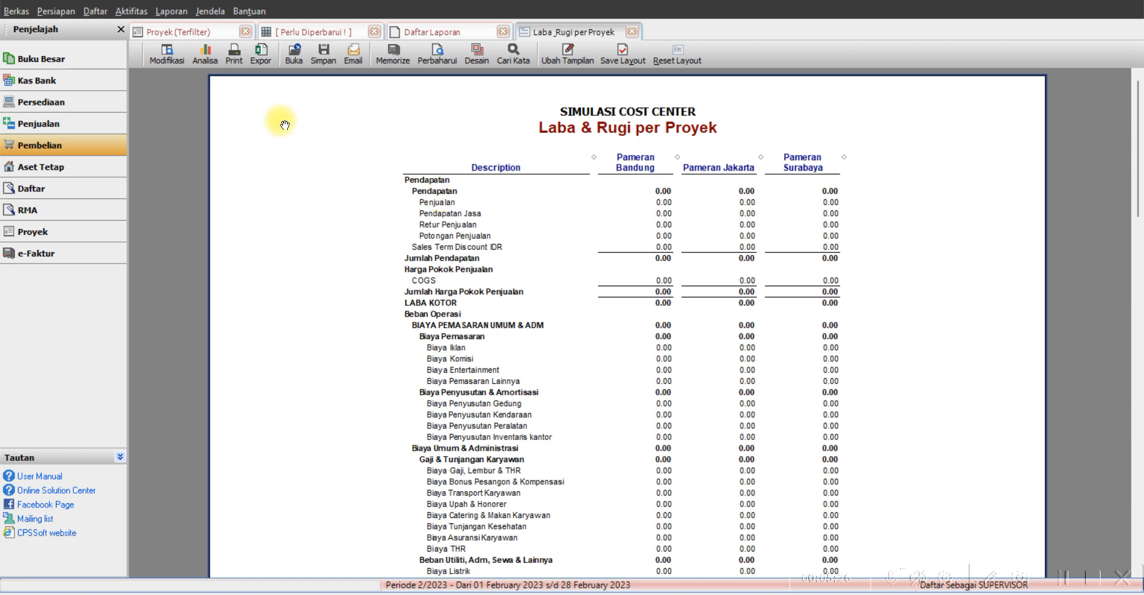
Create a new sales invoice for the customer Pelanggan Umum
left_click(83, 123)
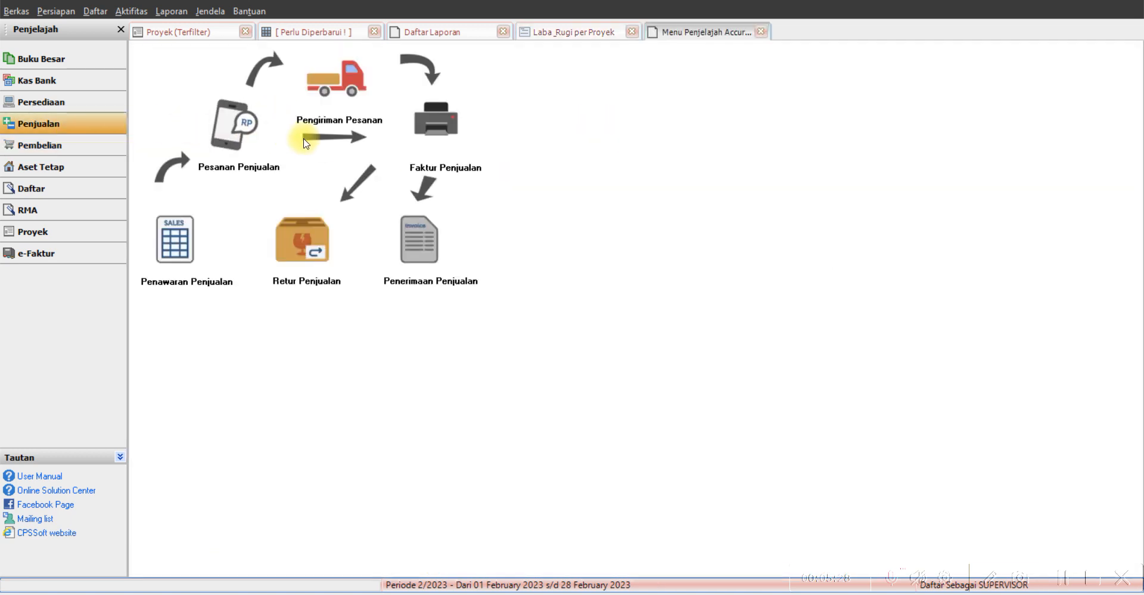
left_click(426, 132)
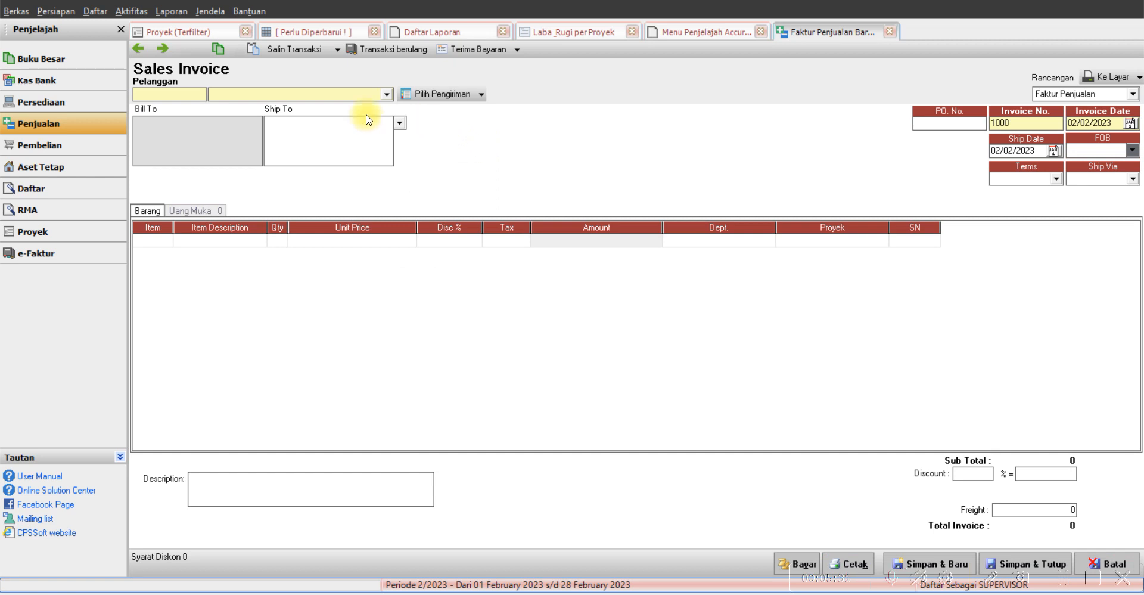
left_click(387, 95)
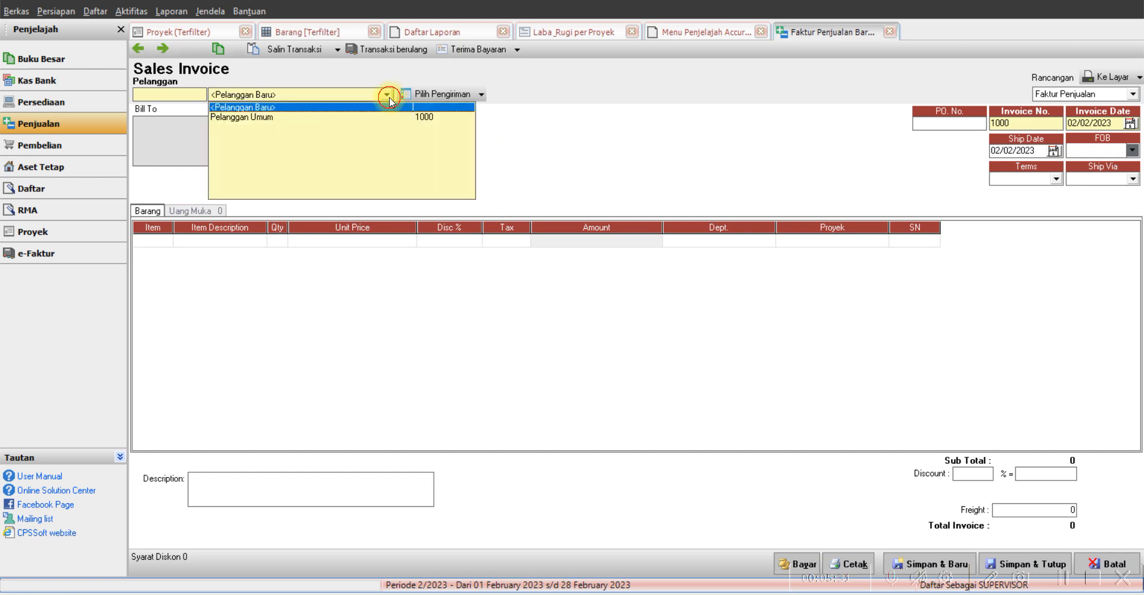
left_click(294, 118)
Add item 1001 Telor Gulung as the first invoice line with quantity 10 and unit price 3000, following the Pameran Bandung row in Excel
double_click(158, 242)
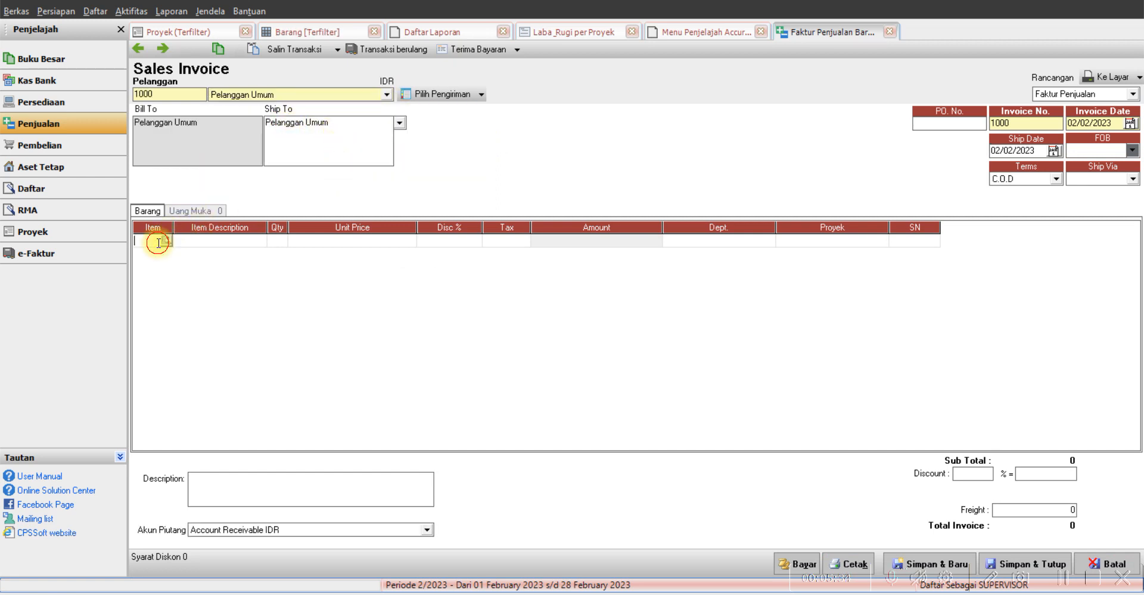
double_click(490, 205)
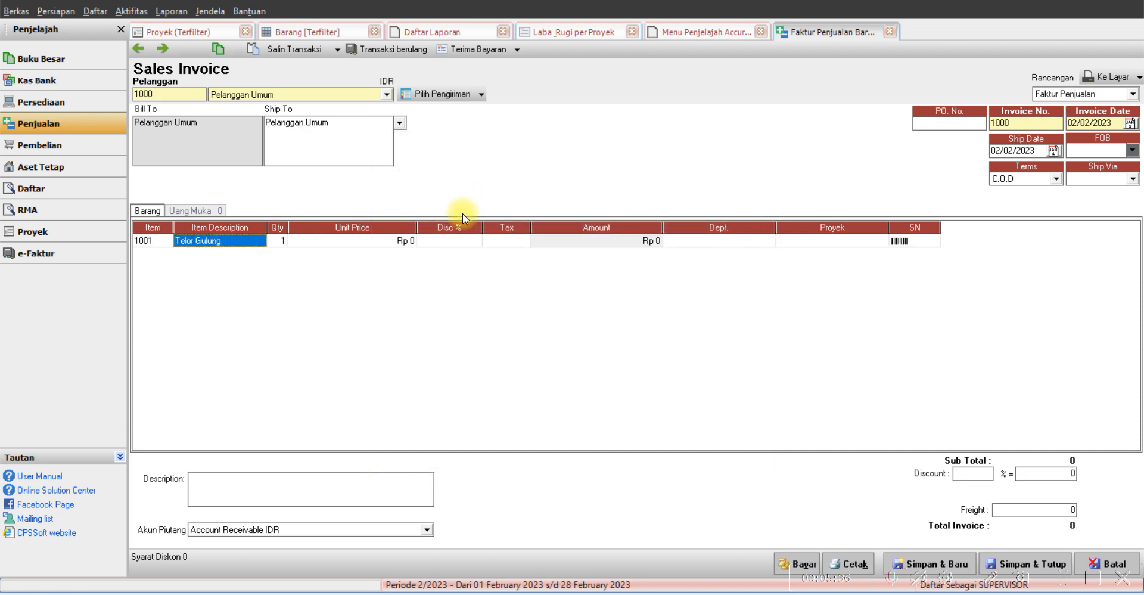
left_click(872, 246)
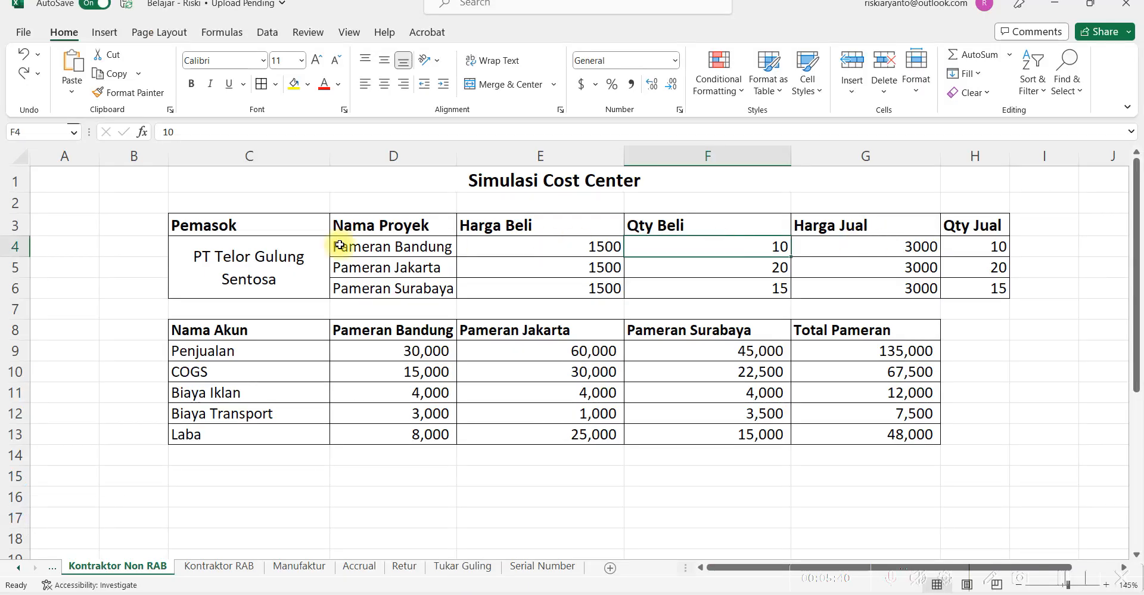
left_click(888, 249)
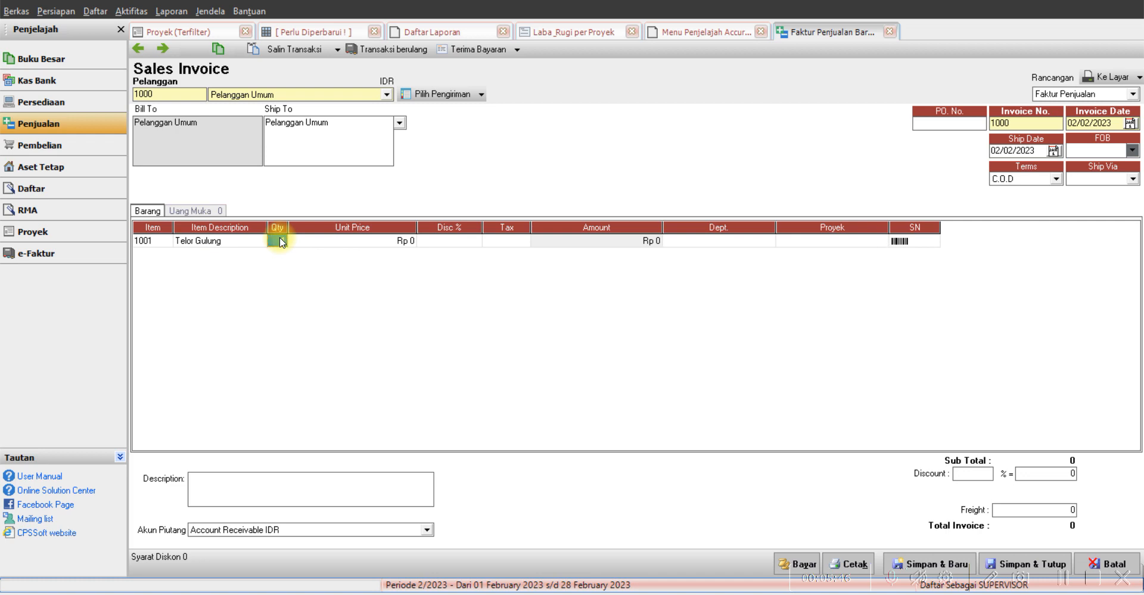
left_click(337, 242)
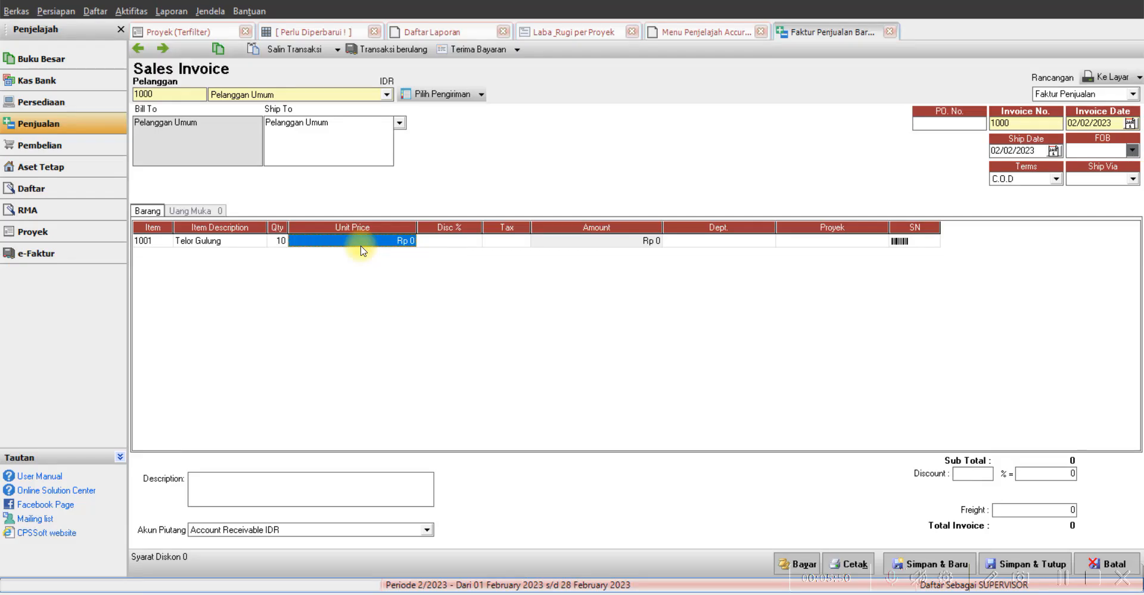
type("300")
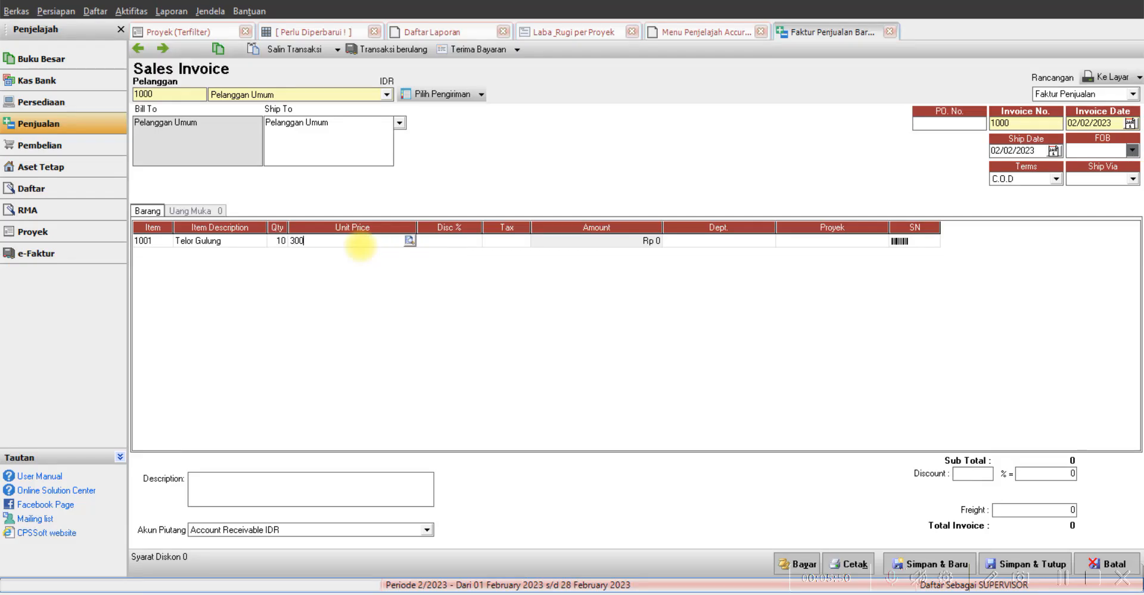
key("Tab")
key("Tab")
key("Tab")
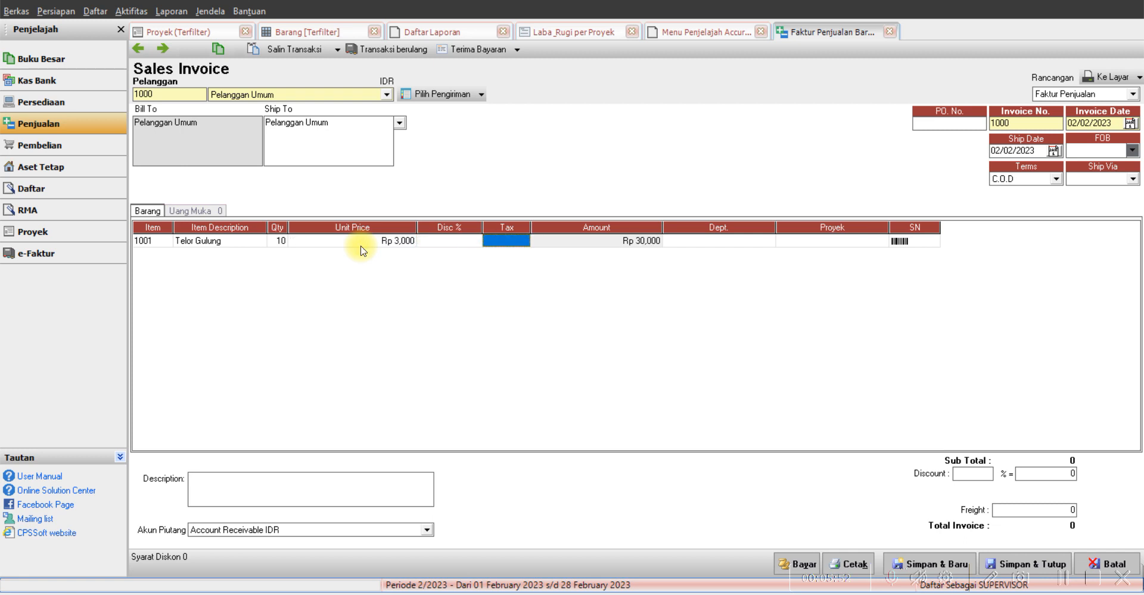
Assign project 1000 Pameran Bandung to the first sales invoice line and start a second line
left_click(857, 241)
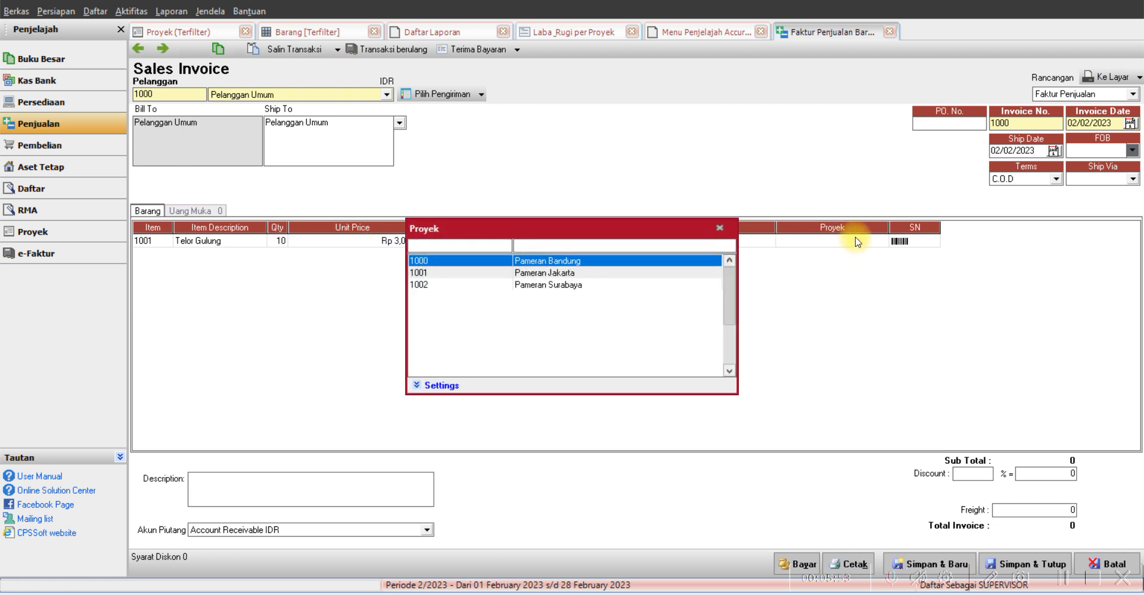
double_click(551, 263)
key("Tab")
key("Tab")
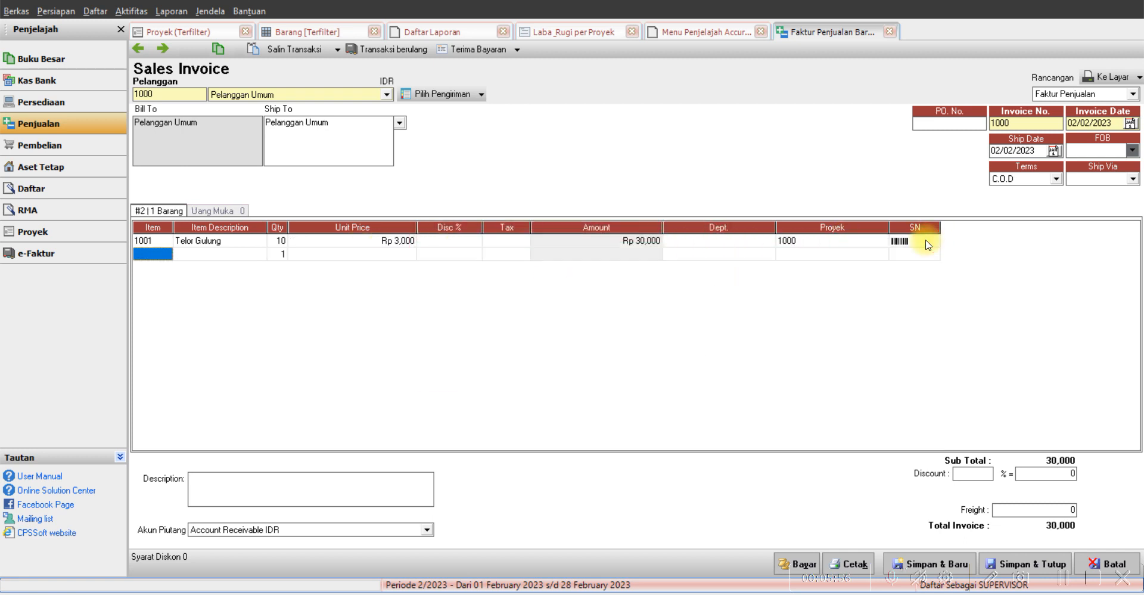
Fill the second line with item 1001 Telor Gulung, quantity 20 and unit price 3000, following the Pameran Jakarta row in Excel
left_click(241, 254)
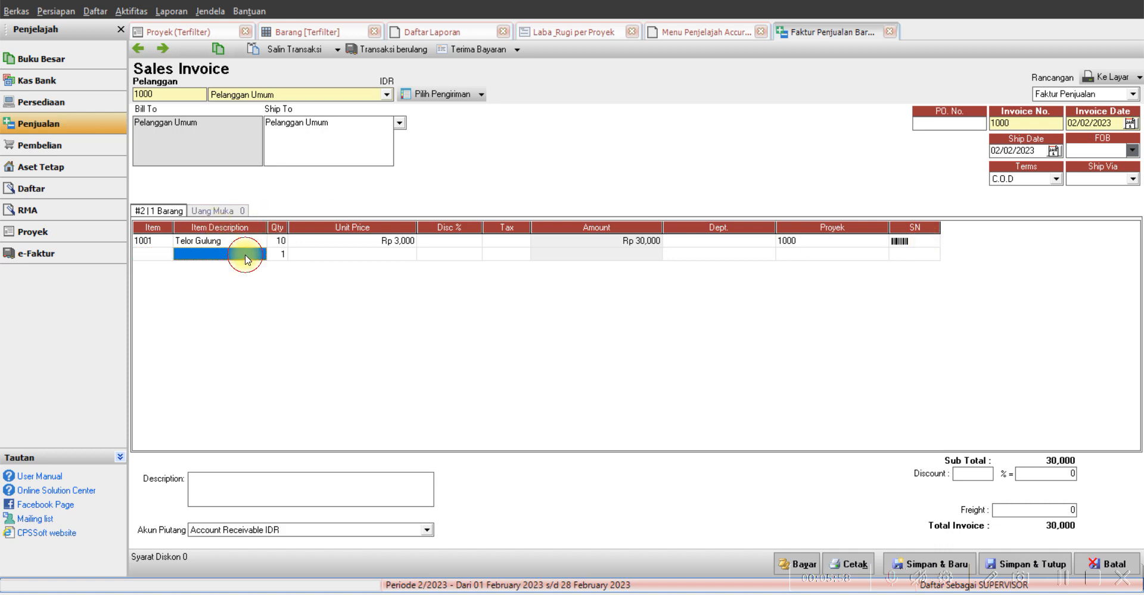
double_click(154, 253)
double_click(506, 195)
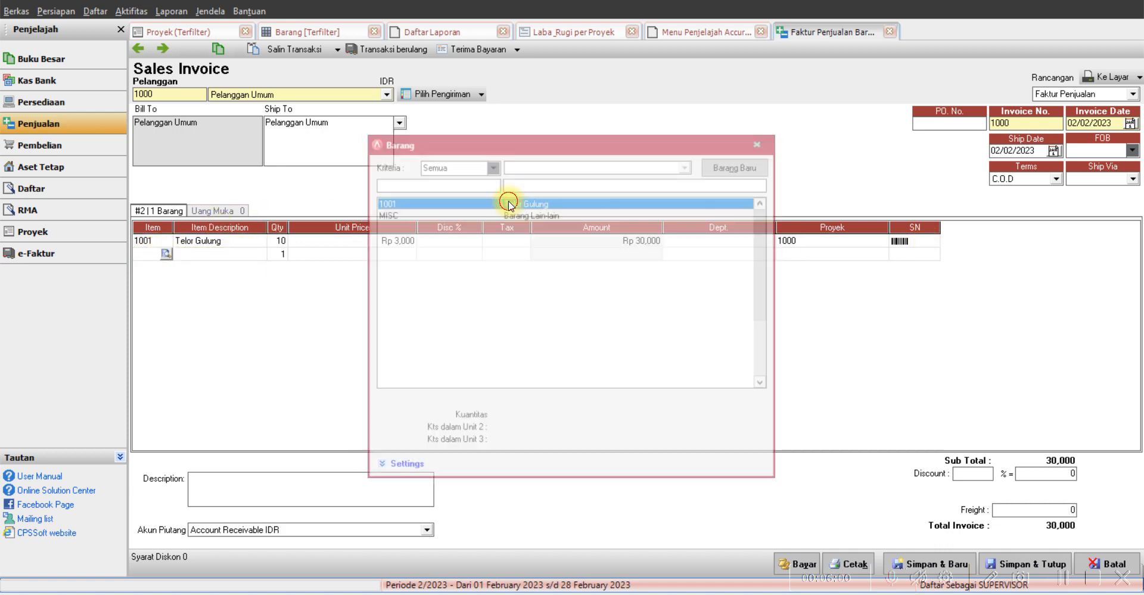
key("alt+Tab")
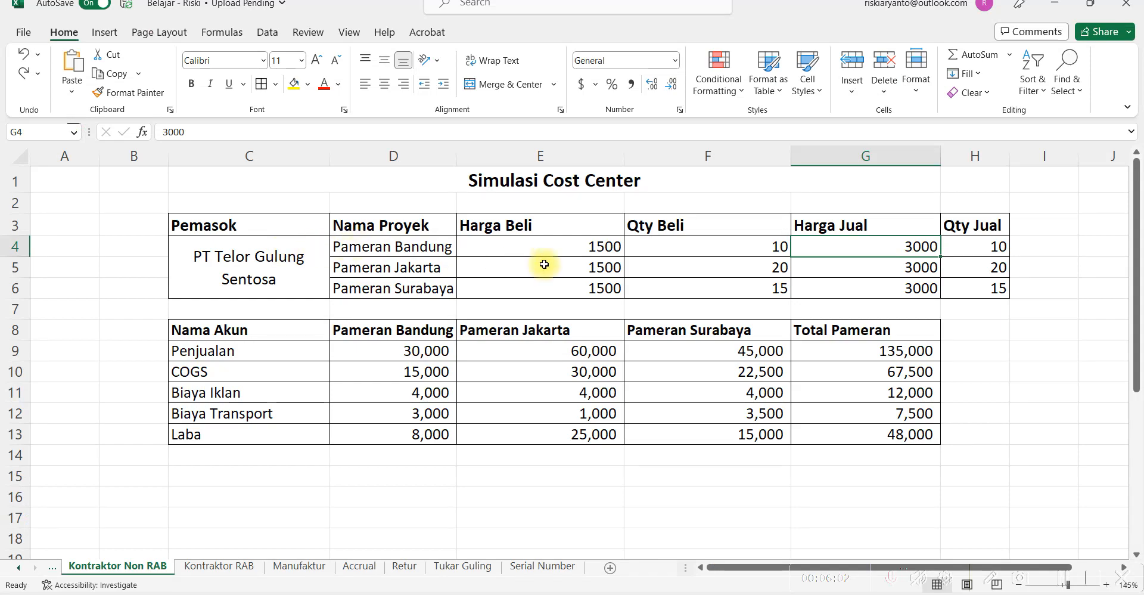
left_click(754, 273)
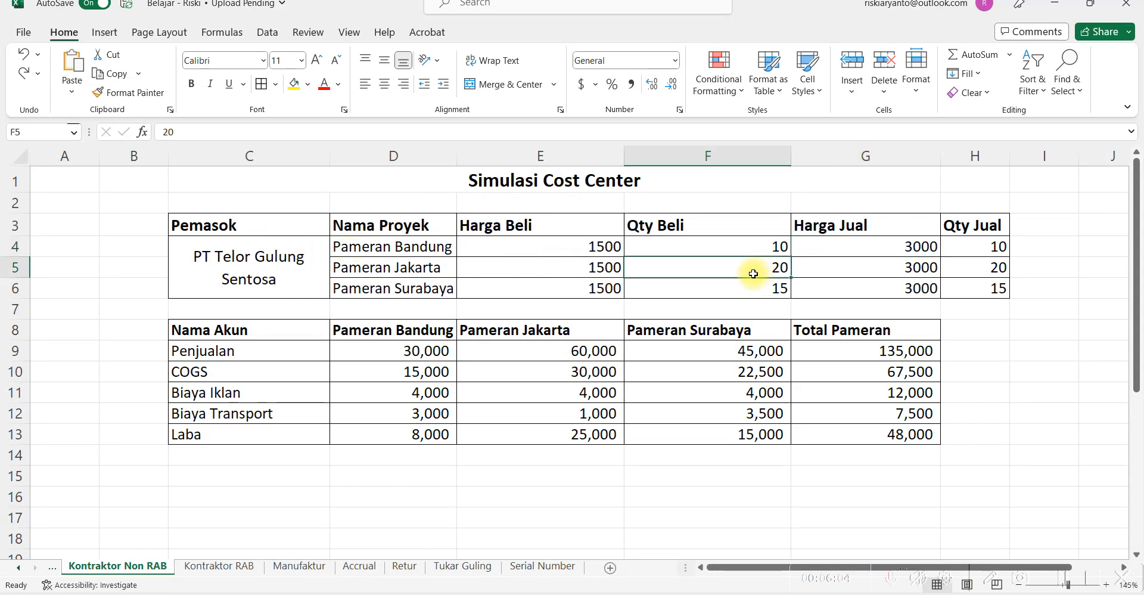
key("alt+Tab")
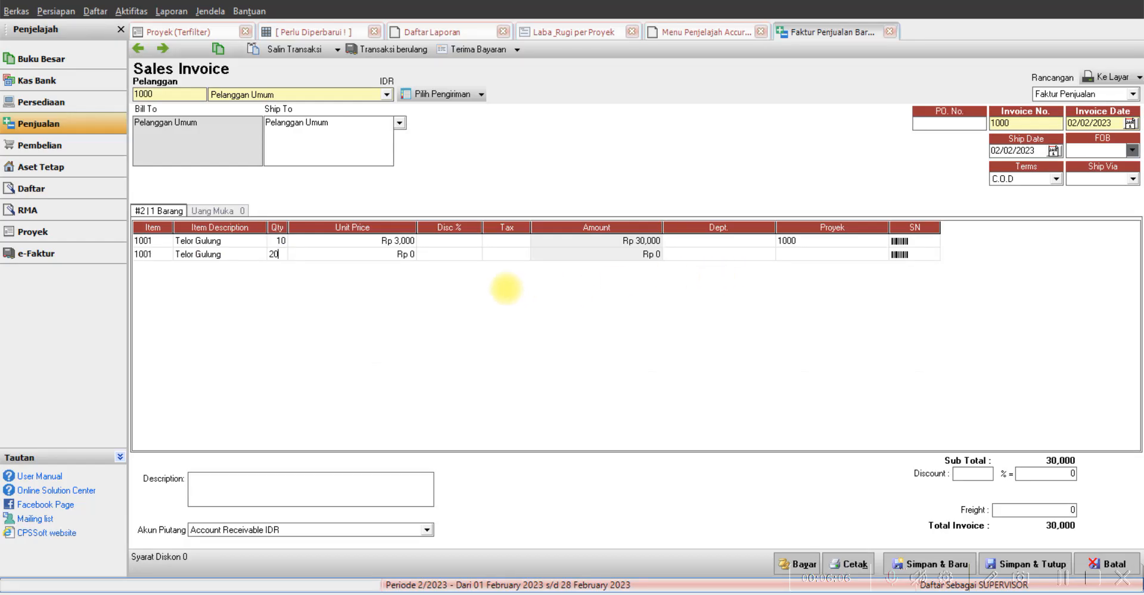
key("Tab")
type("3000")
key("Tab")
key("Tab")
key("Tab")
key("Tab")
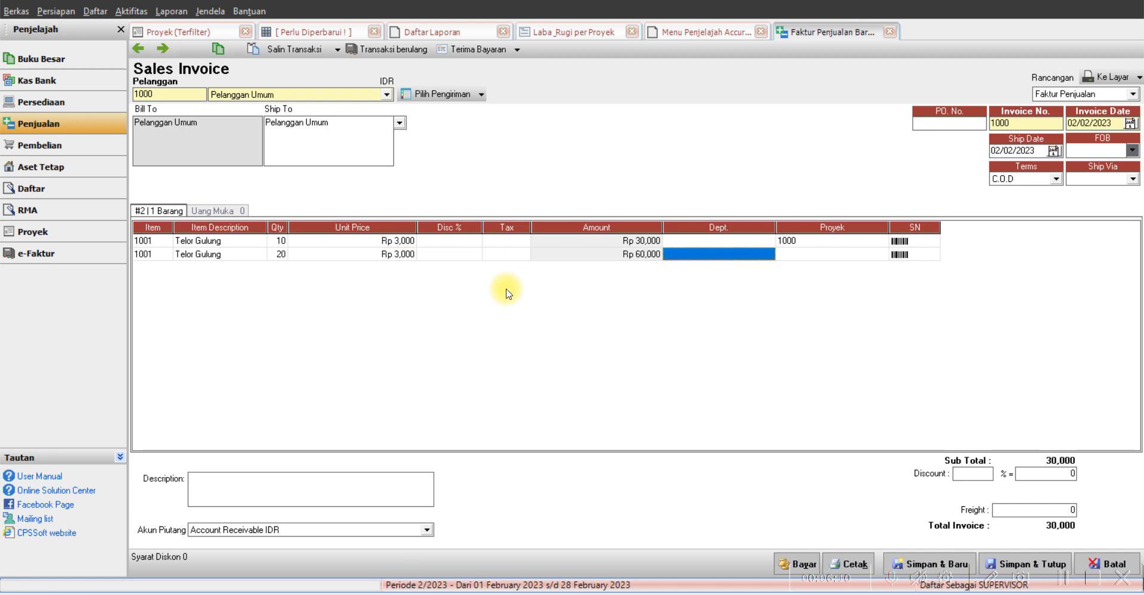
Assign project 1001 Pameran Jakarta to the second sales invoice line and start a third line
double_click(511, 272)
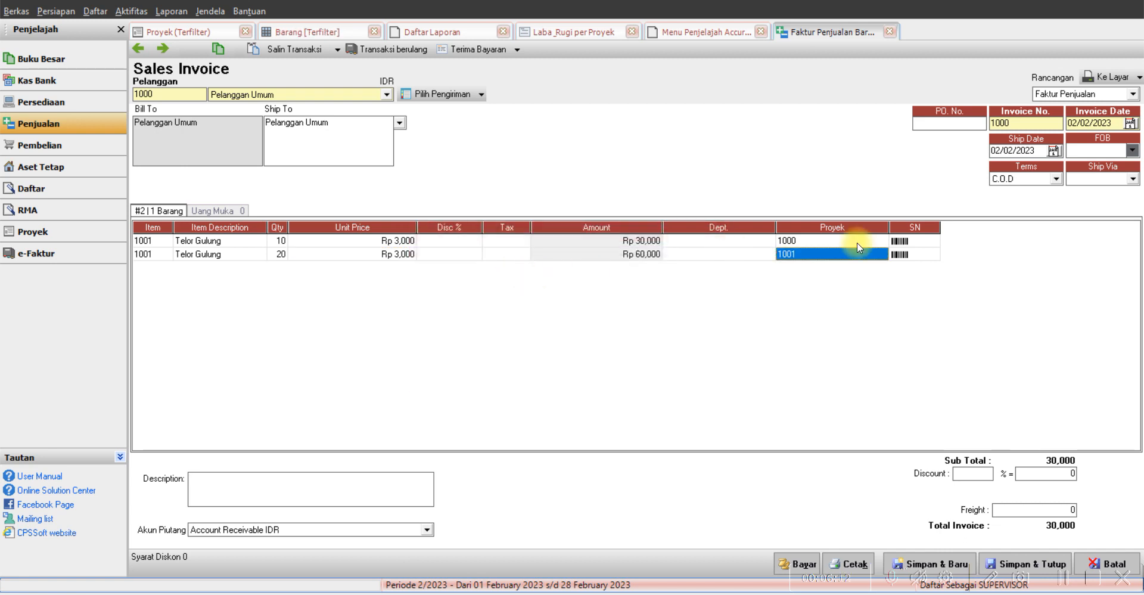
left_click(928, 256)
key("Tab")
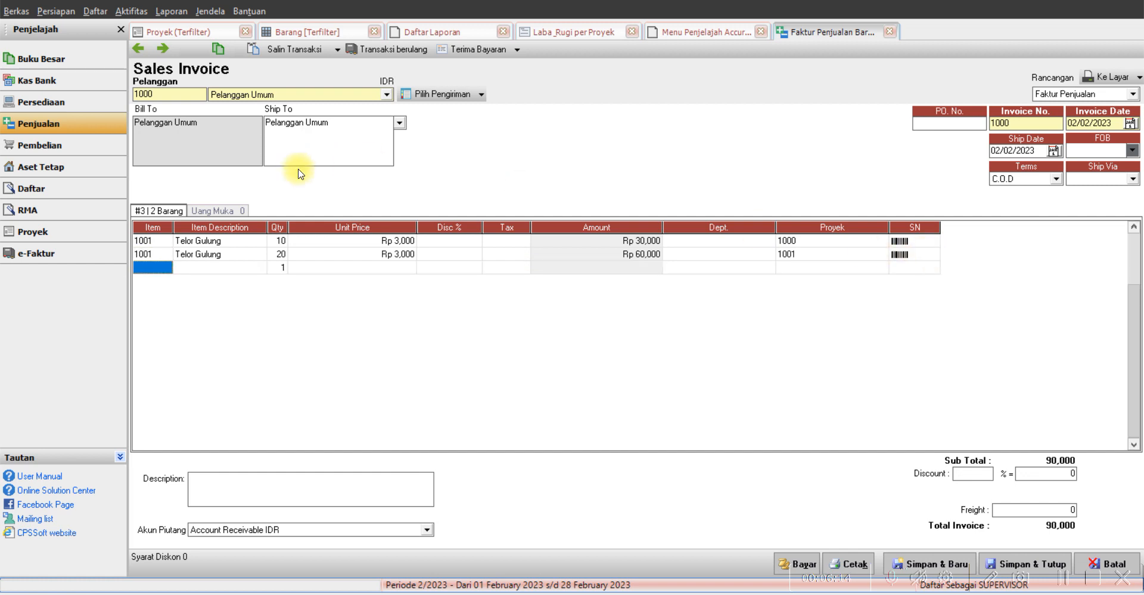
Fill the third invoice line with item 1001 Telor Gulung, quantity 15 and unit price 3000, following the Pameran Surabaya row in Excel
double_click(154, 267)
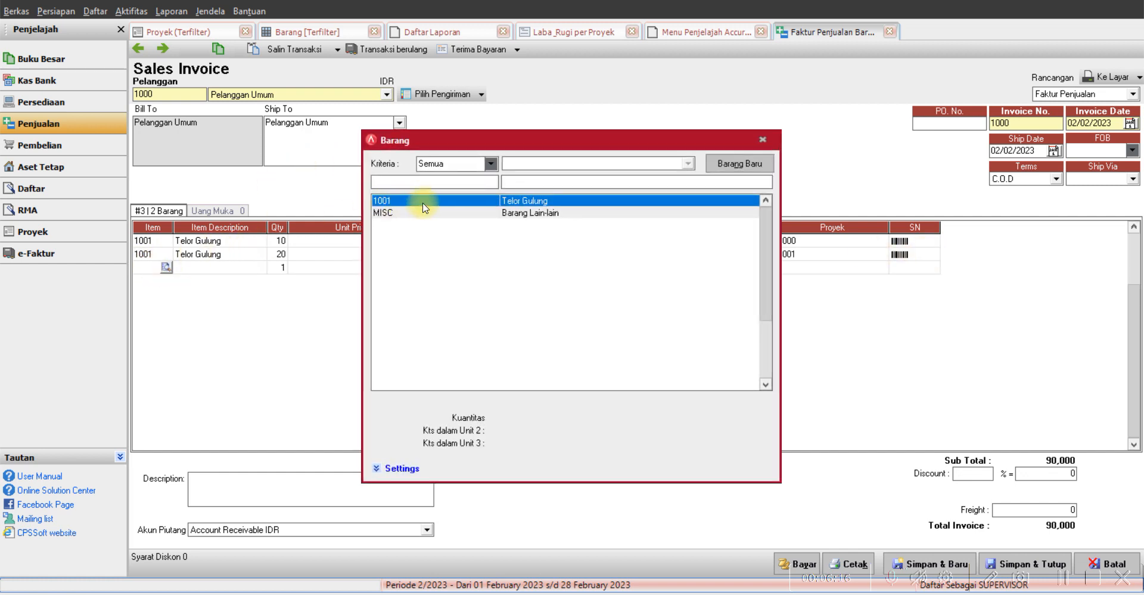
double_click(421, 206)
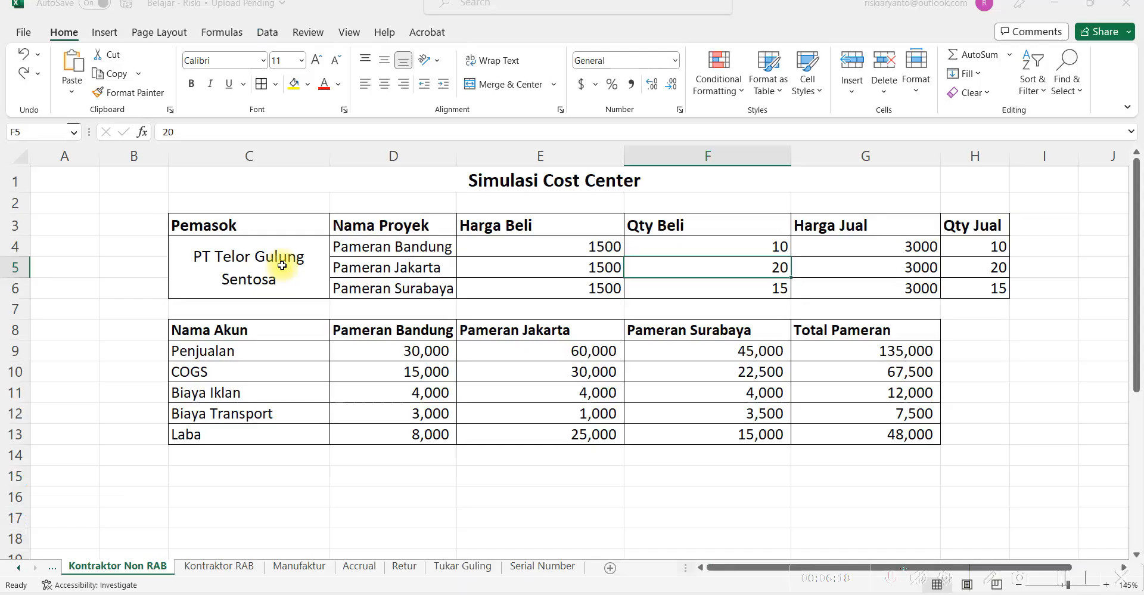
key("alt+Tab")
key("alt+Tab")
type("5")
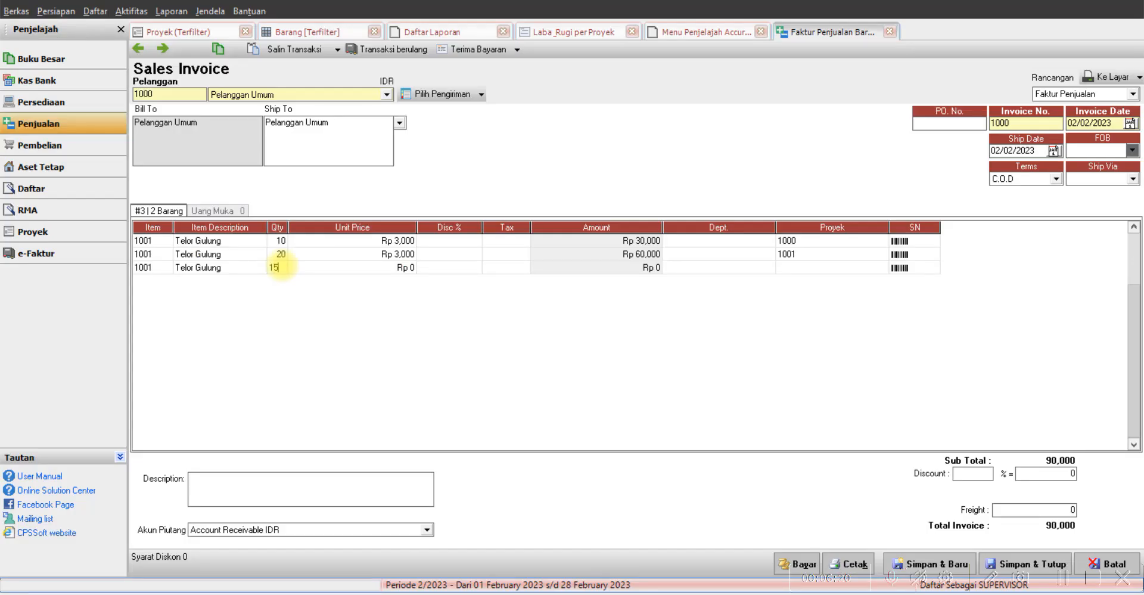
key("Tab")
type("3")
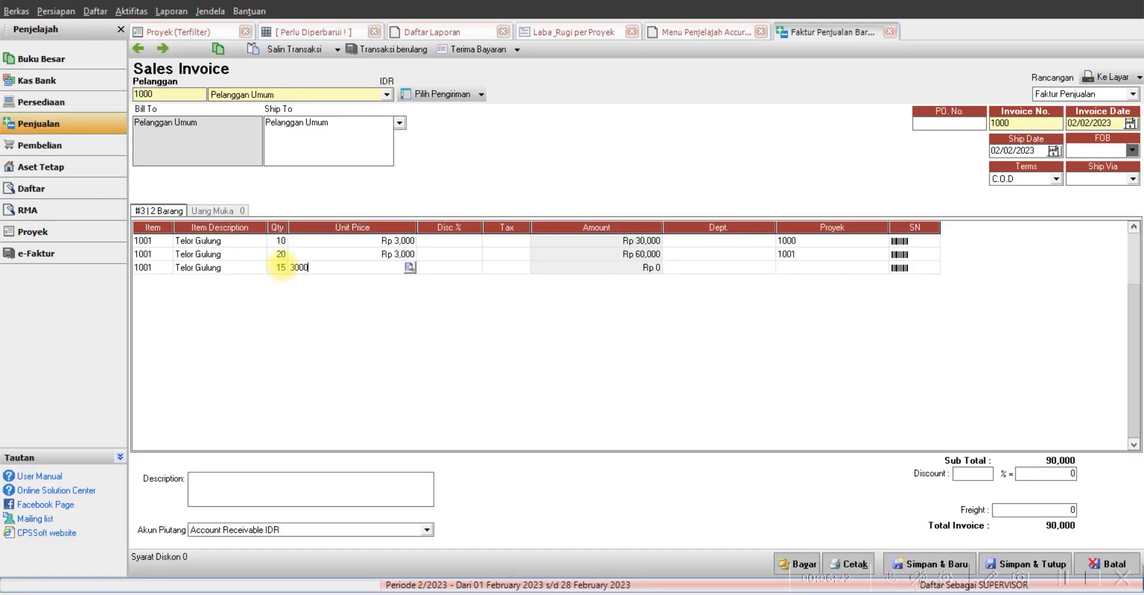
type("000")
Assign project 1002 Pameran Surabaya to the third sales invoice line, then save and close the invoice
key("Tab")
key("Tab")
key("Tab")
key("Tab")
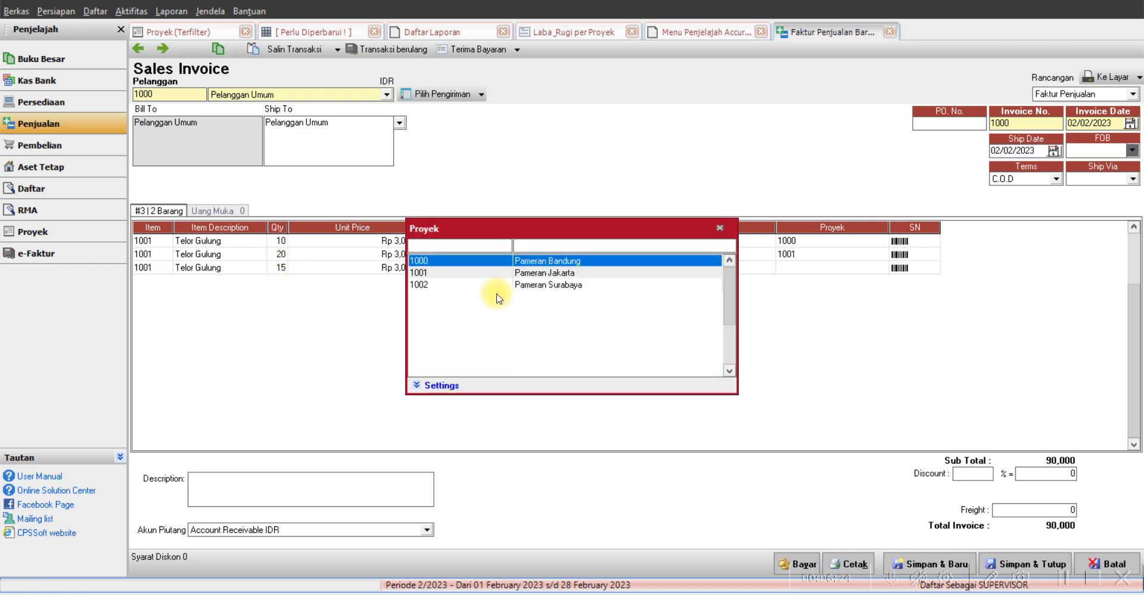
double_click(529, 284)
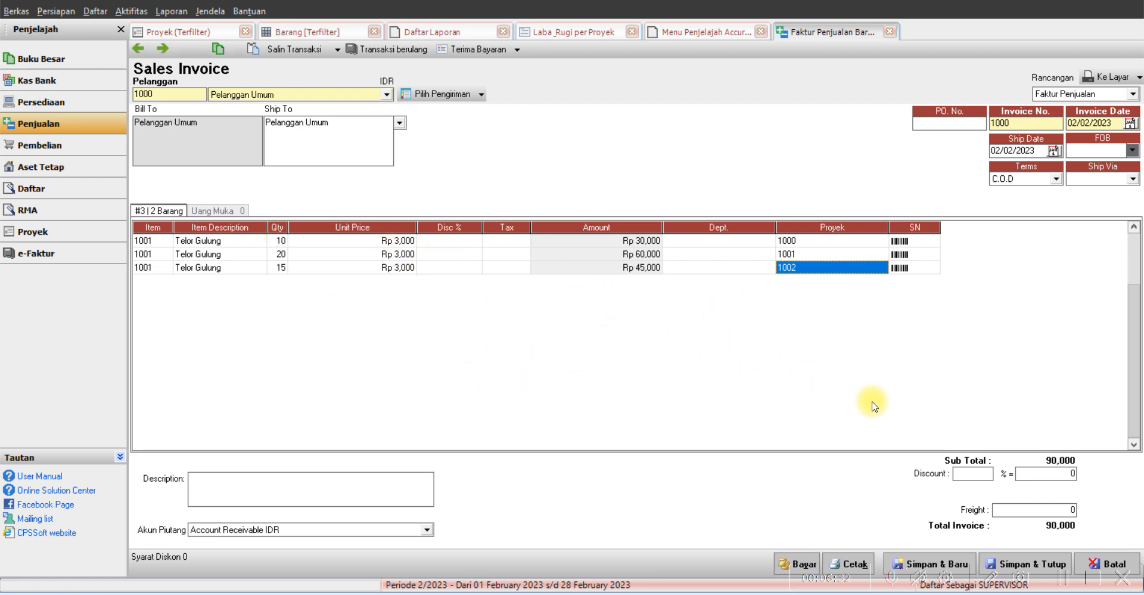
left_click(1008, 561)
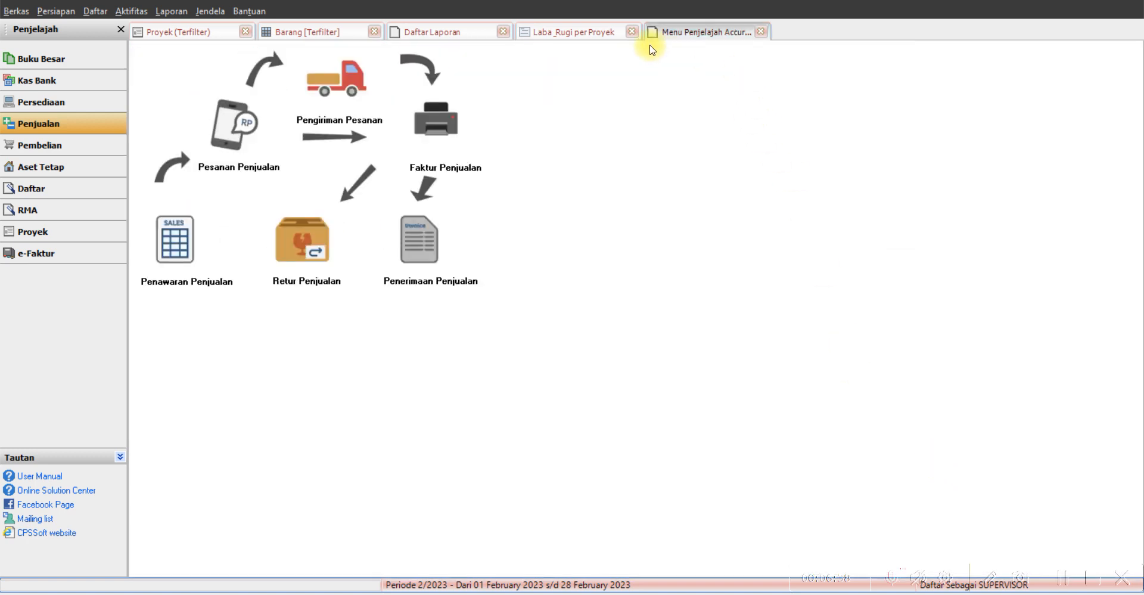
Refresh the Laba & Rugi per Proyek report and check the Biaya Iklan amount for Pameran Bandung in Excel
left_click(599, 37)
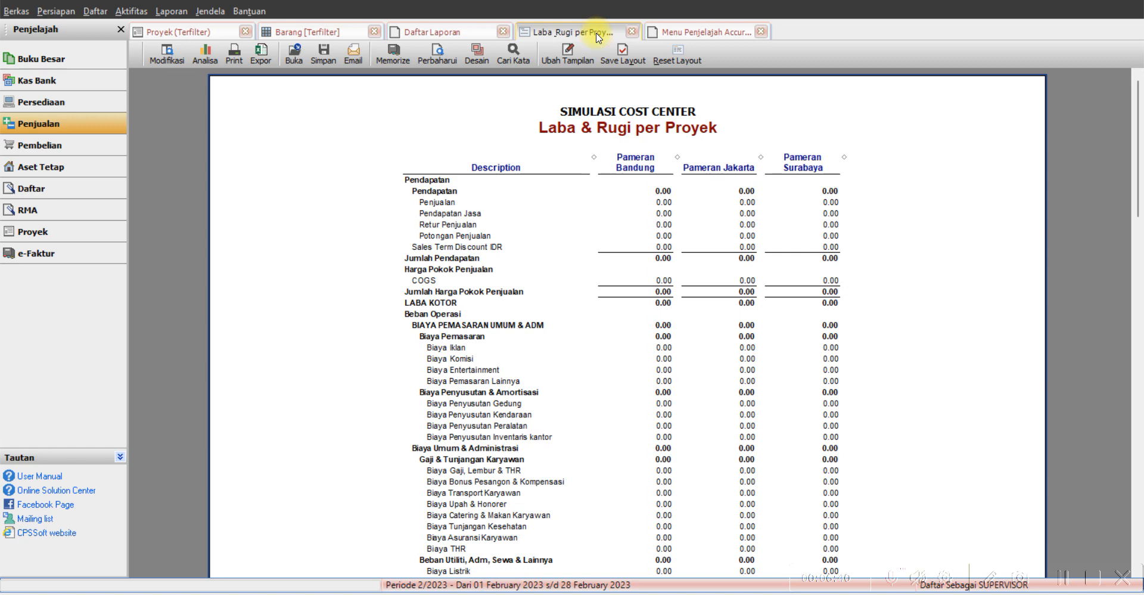
left_click(450, 57)
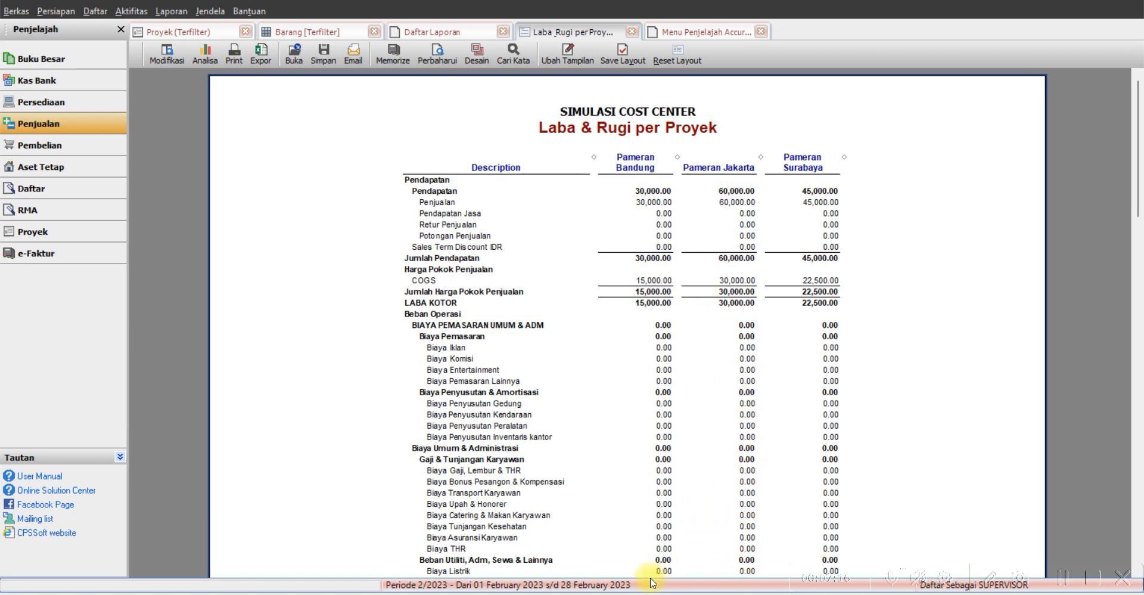
left_click(675, 592)
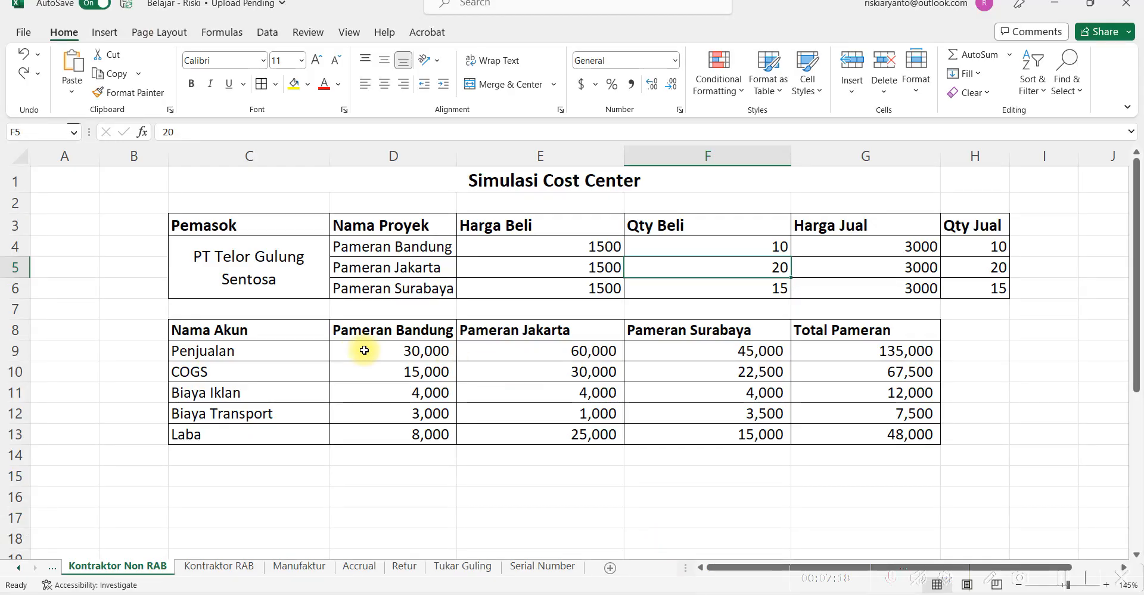
left_click(429, 392)
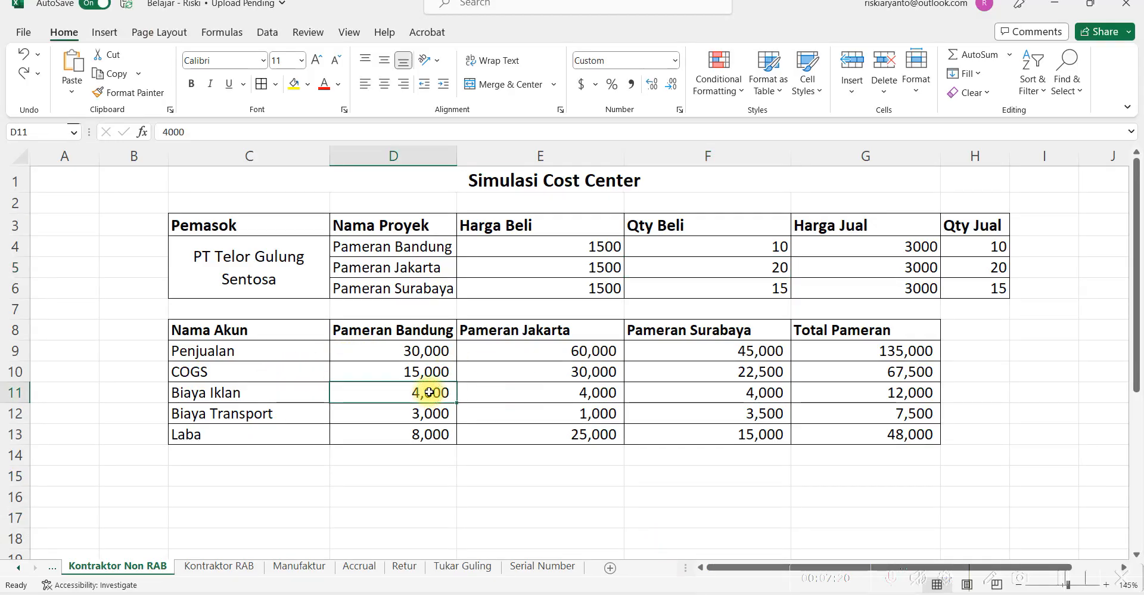
key("alt+Tab")
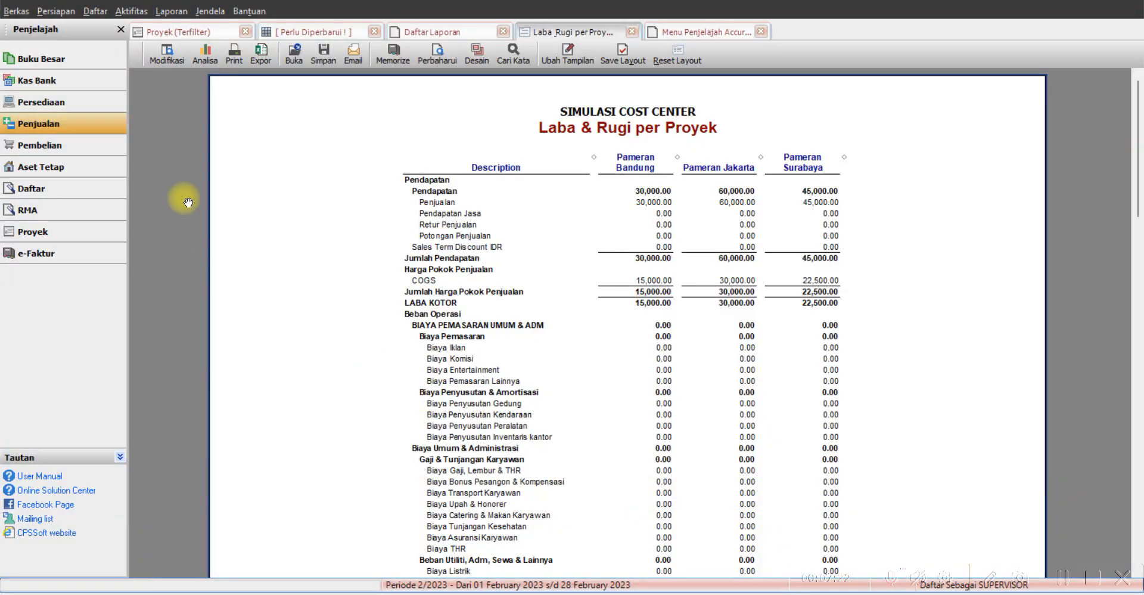
Close the sales process menu, the Barang list and the Proyek list, keeping the report pages open
left_click(761, 31)
left_click(322, 32)
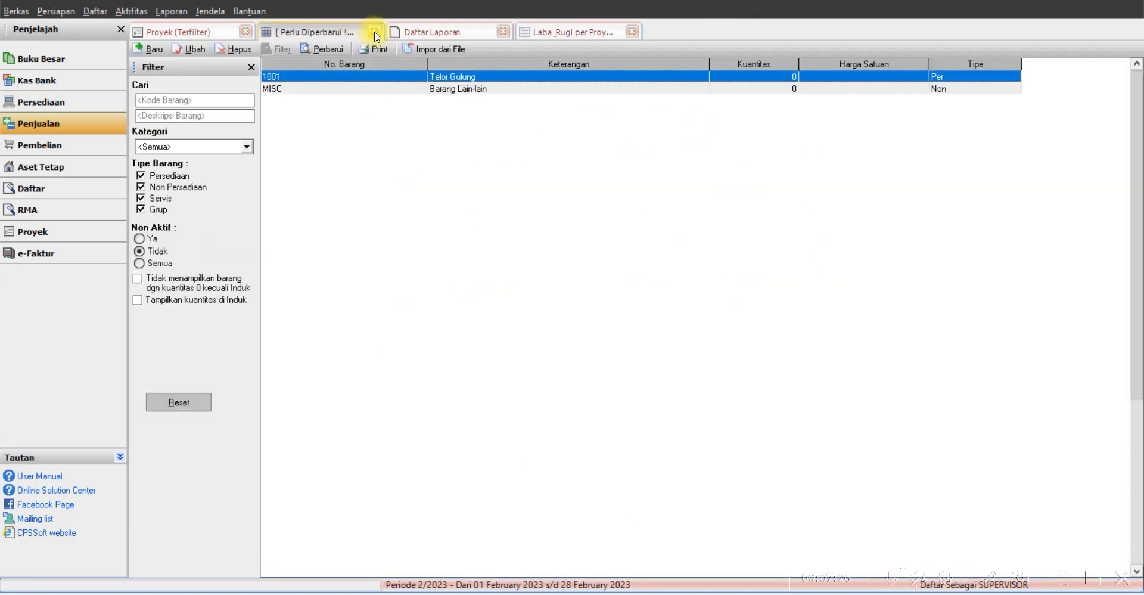
left_click(374, 32)
left_click(192, 32)
left_click(245, 32)
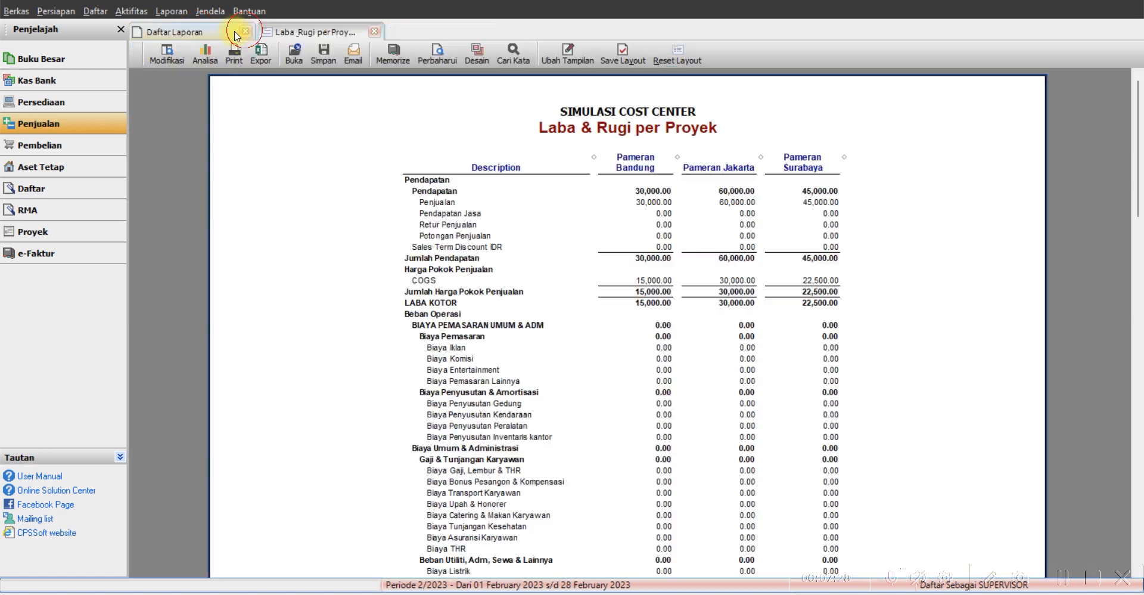
Create a new cash/bank payment paid from Kas Besar
left_click(61, 82)
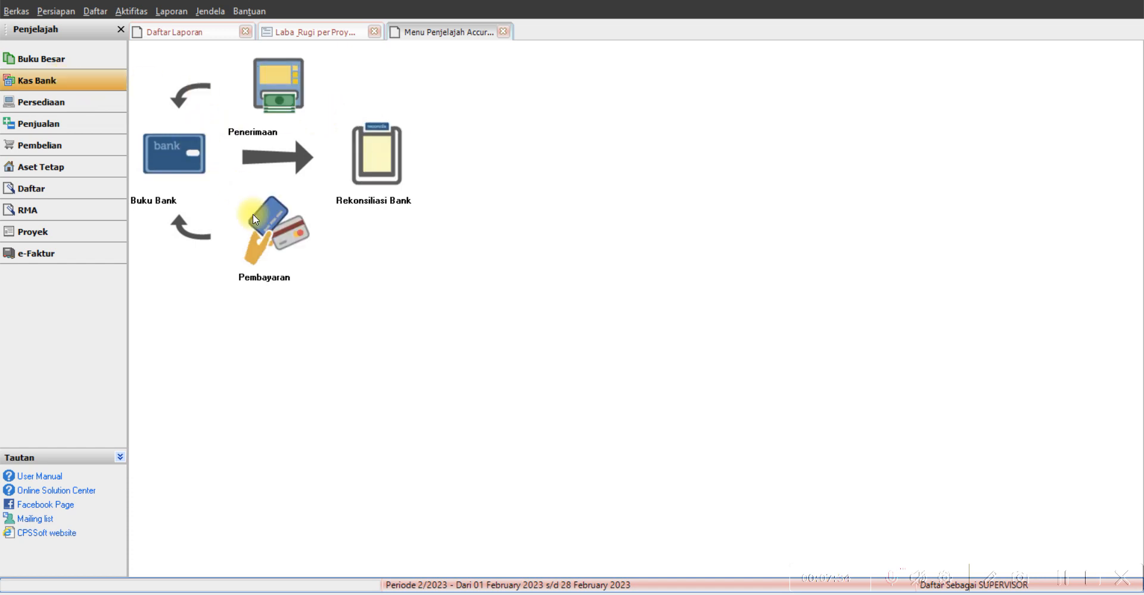
left_click(274, 232)
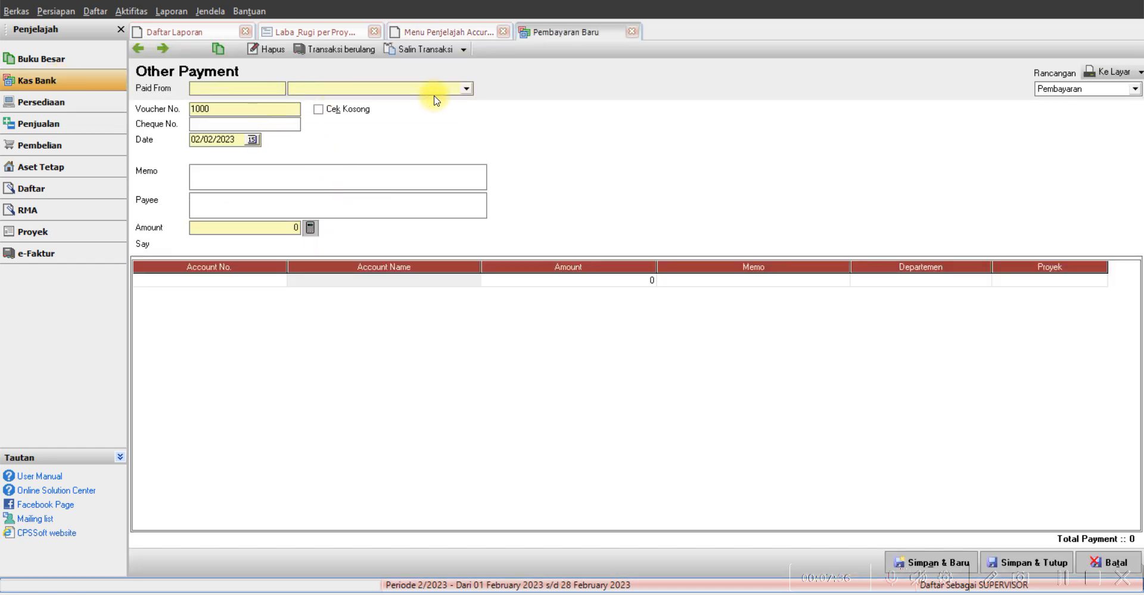
left_click(448, 90)
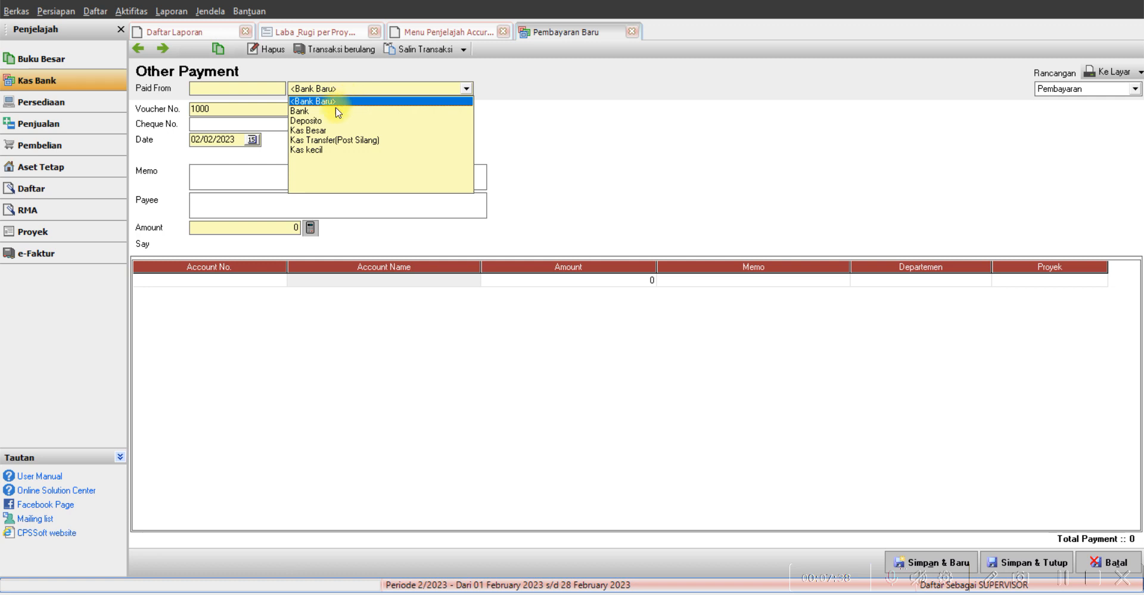
left_click(322, 129)
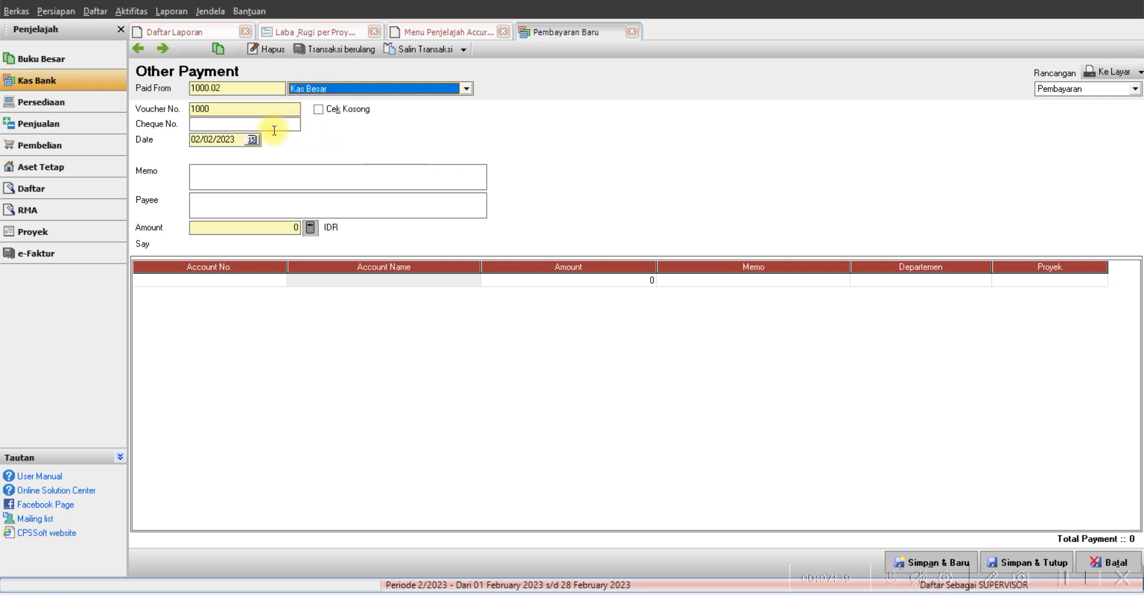
left_click(255, 185)
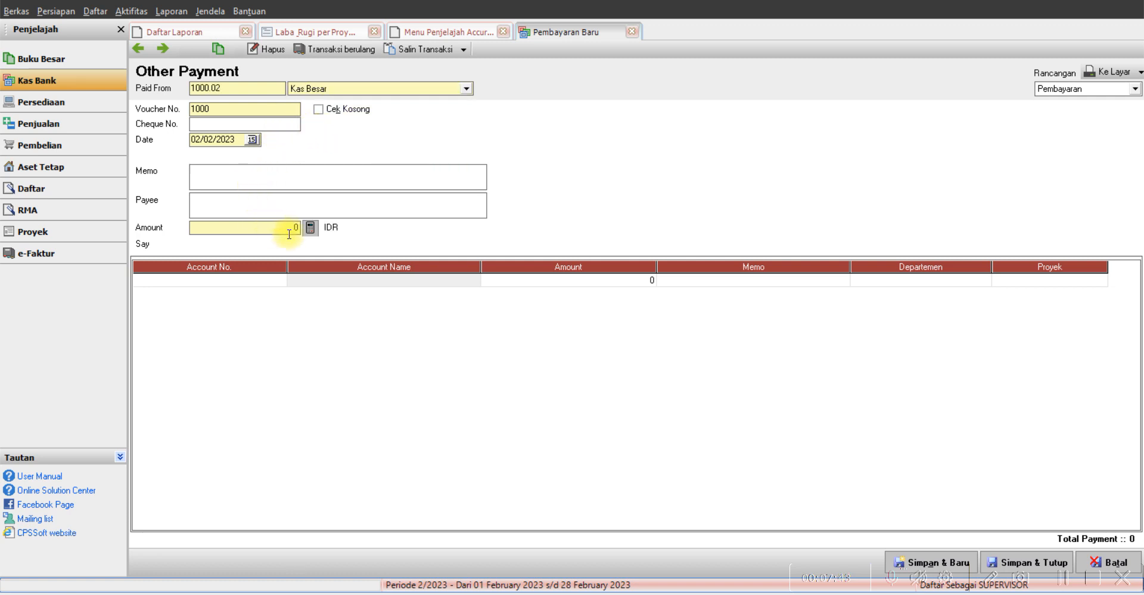
Find the account with "ikl" and add 6101 Biaya Iklan as the first payment line
double_click(271, 280)
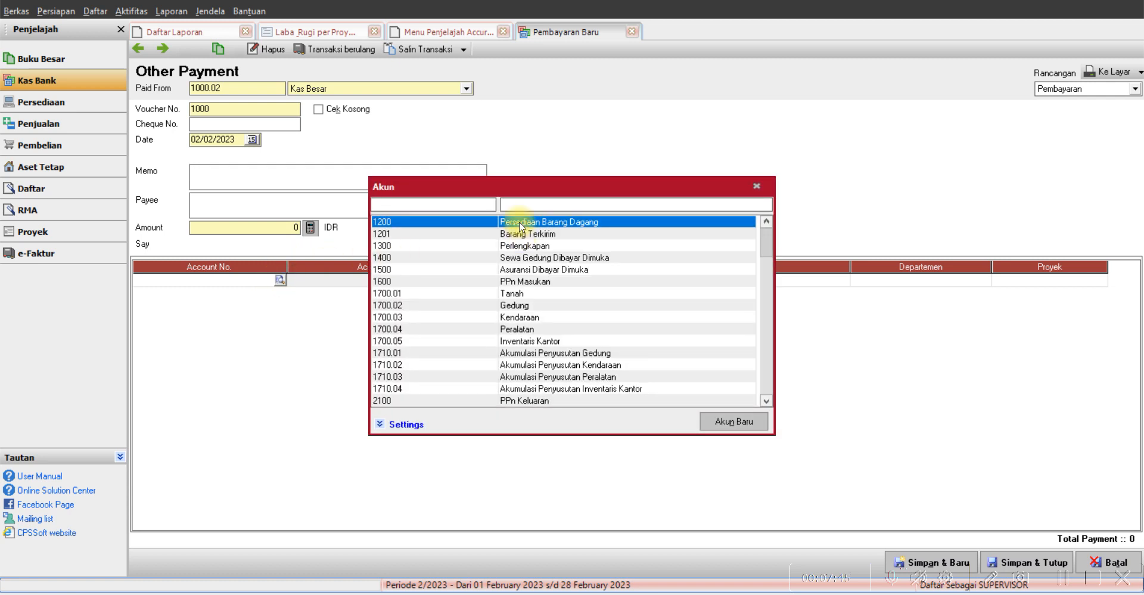
left_click(518, 207)
type("ik")
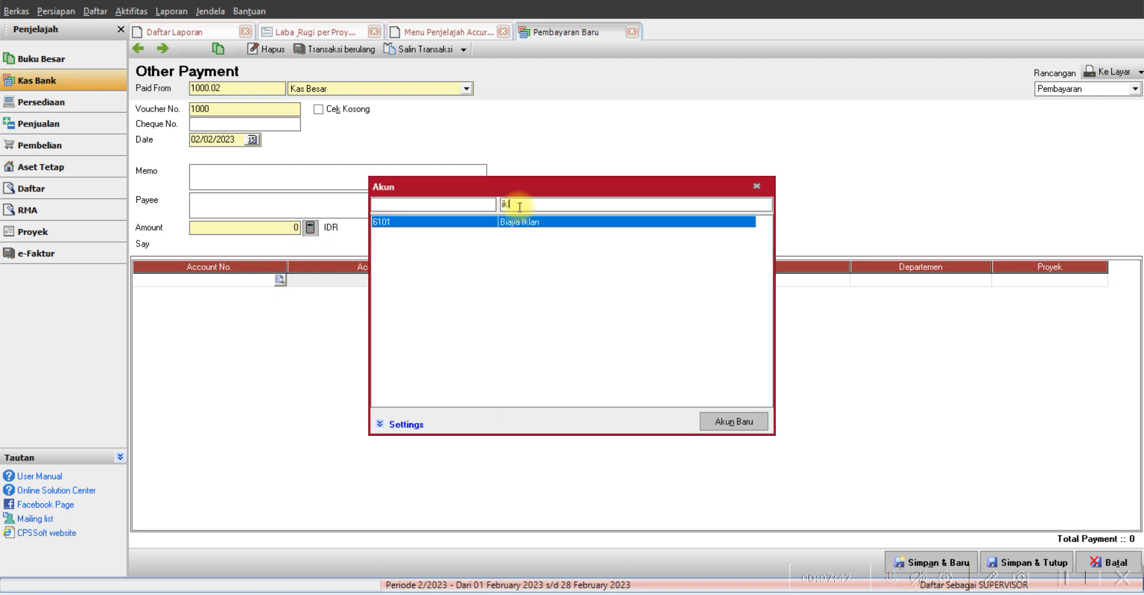
type("l")
left_click(535, 225)
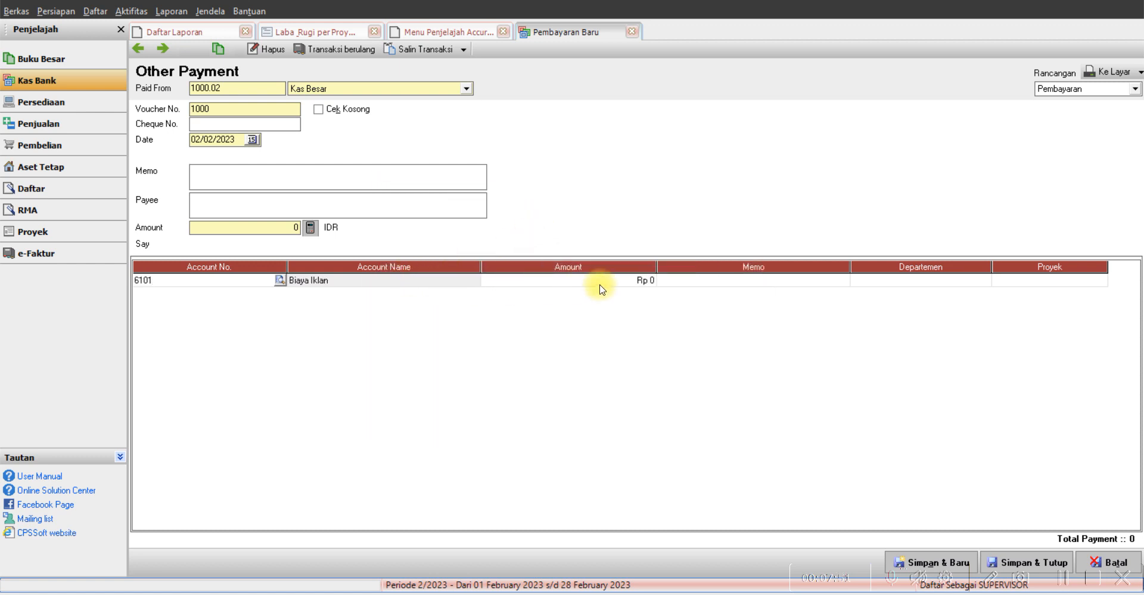
Set the first Biaya Iklan line's amount to 4000, following the Pameran Bandung column in Excel
left_click(601, 285)
left_click(599, 283)
key("alt+Tab")
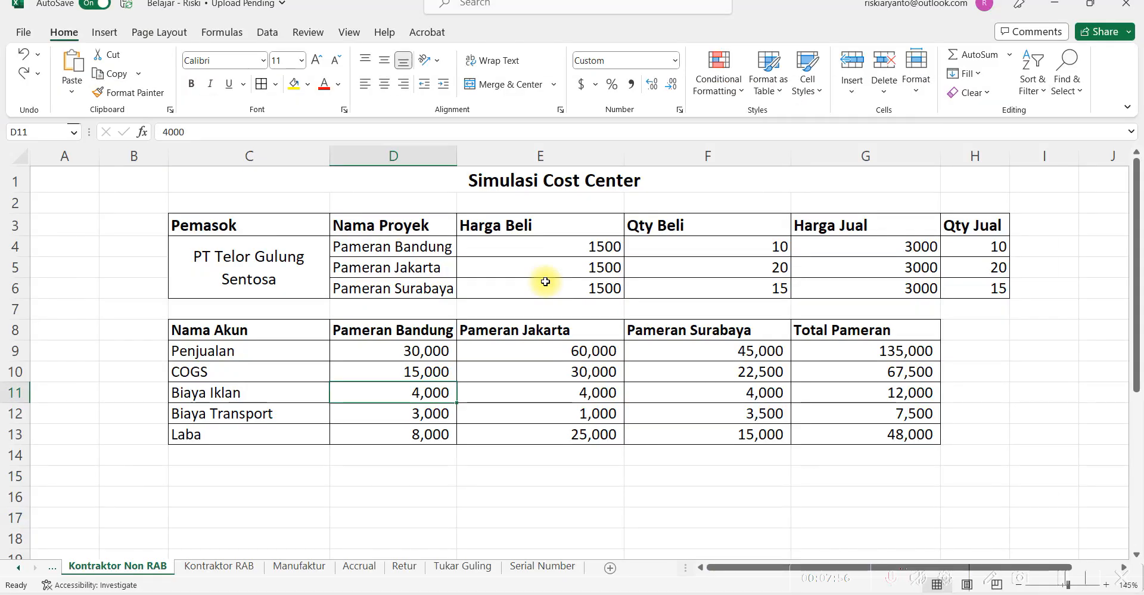
key("alt+Tab")
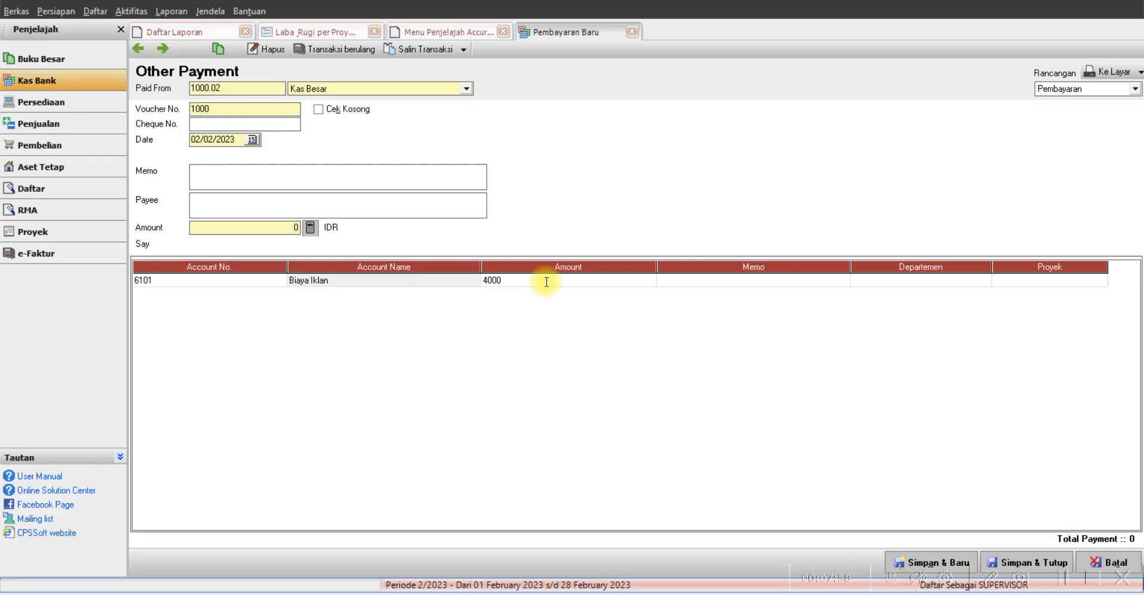
key("Tab")
Assign project 1000 Pameran Bandung to the first Biaya Iklan line, recheck the Excel table and start a second line
left_click(948, 280)
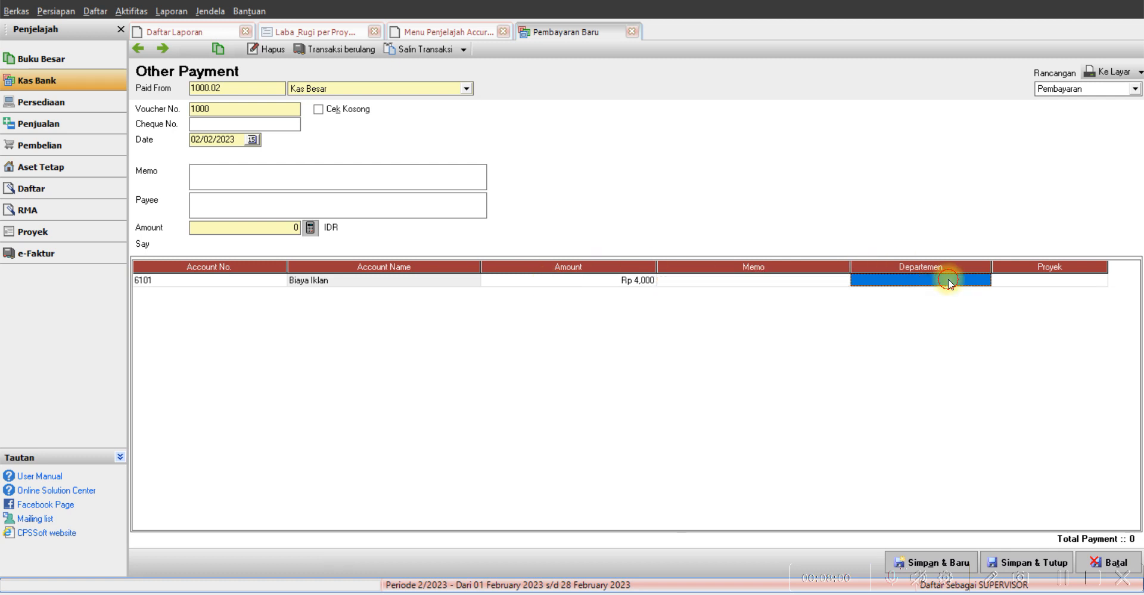
left_click(1034, 283)
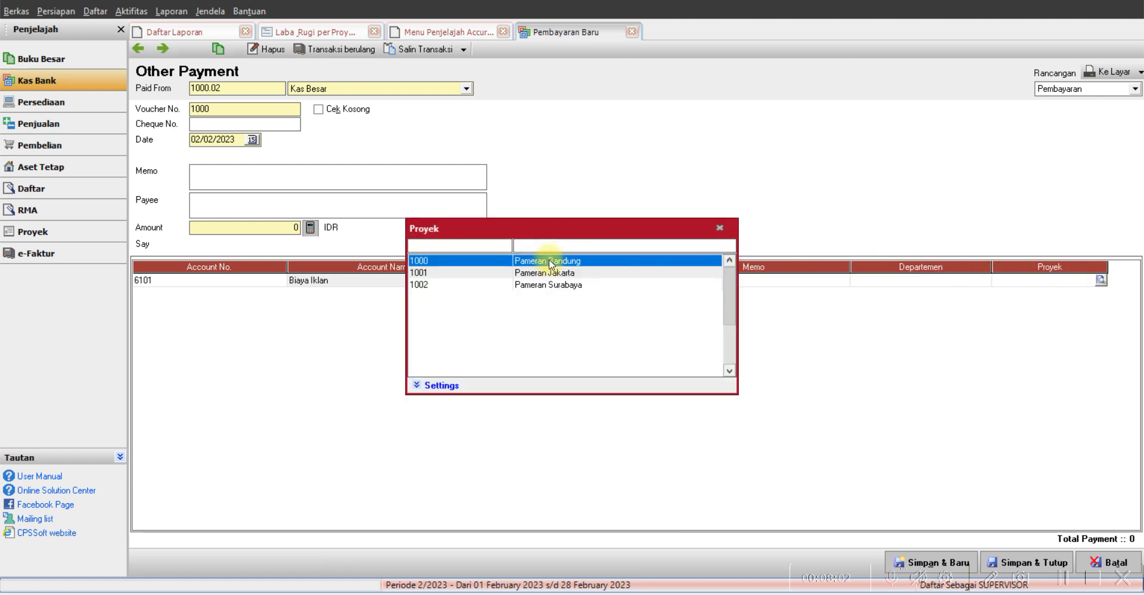
double_click(548, 259)
key("alt+Tab")
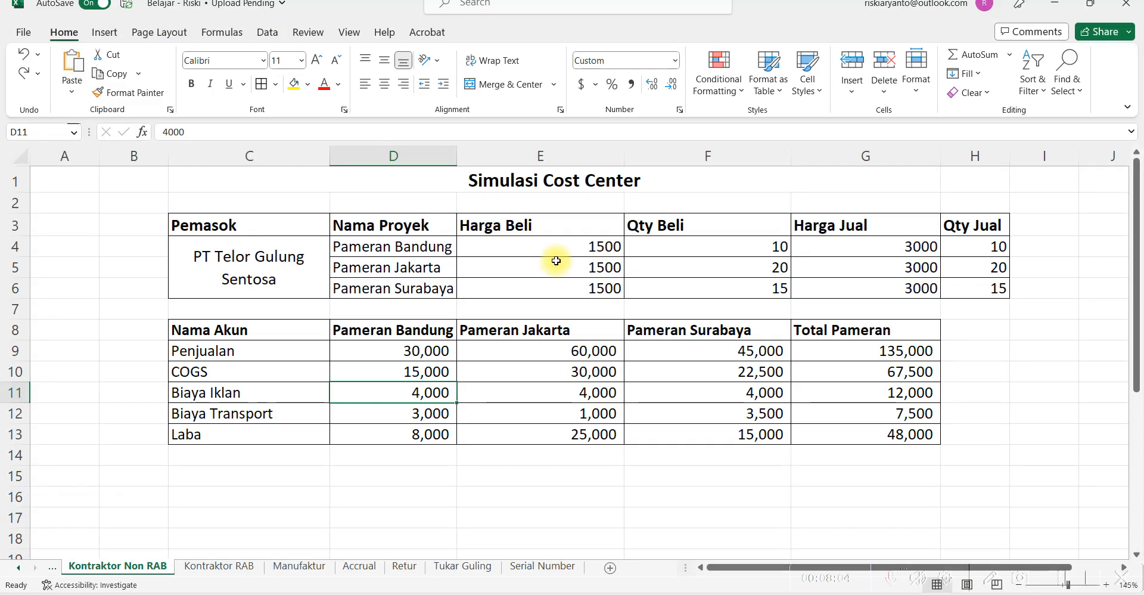
key("alt+Tab")
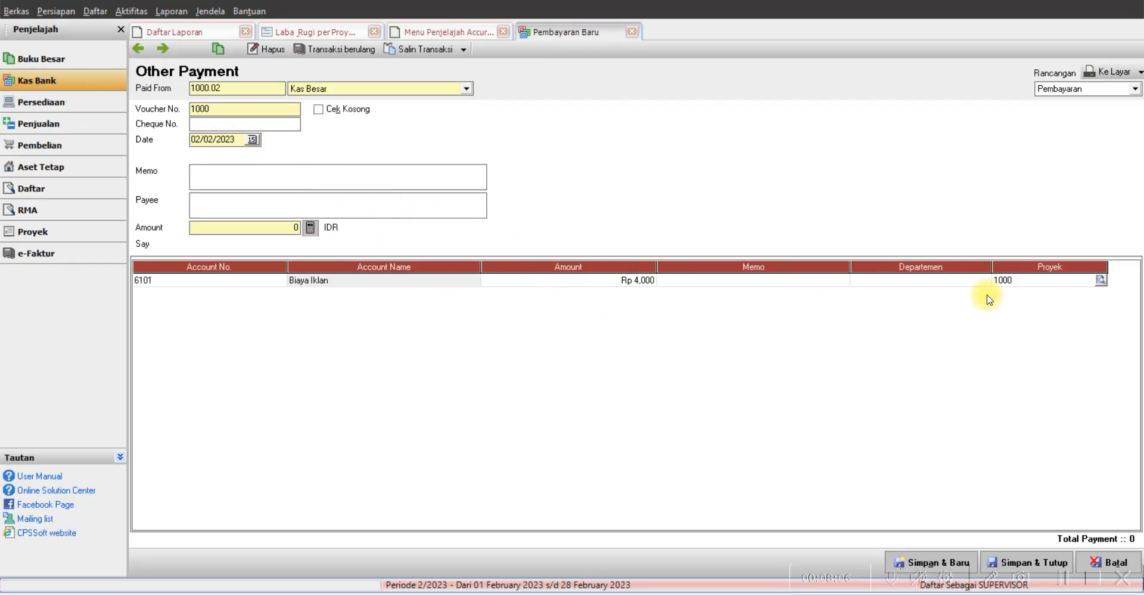
key("Return")
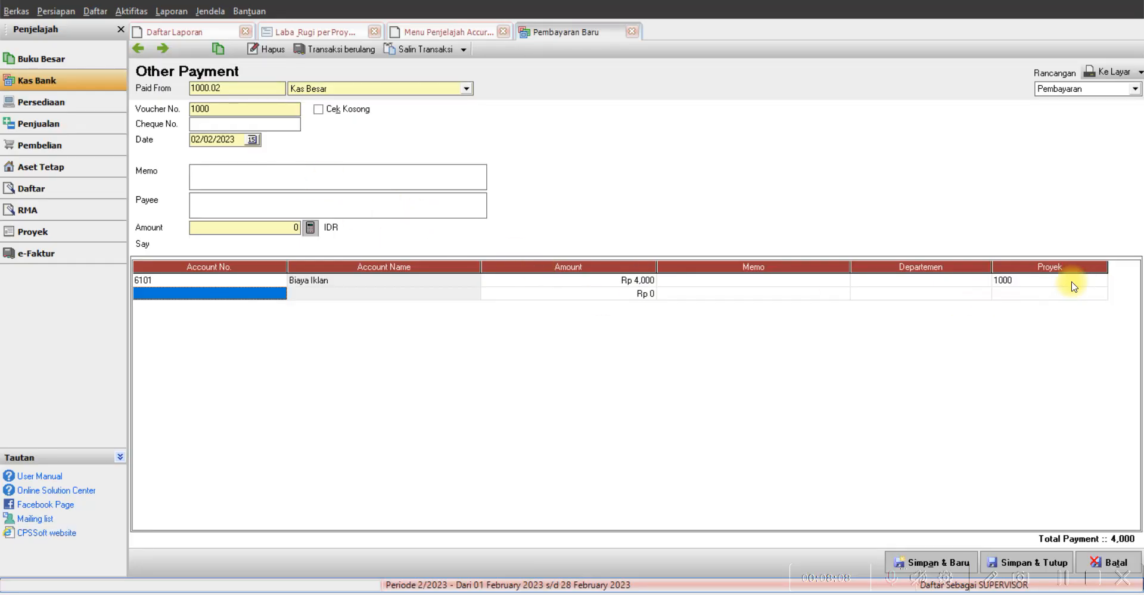
double_click(381, 285)
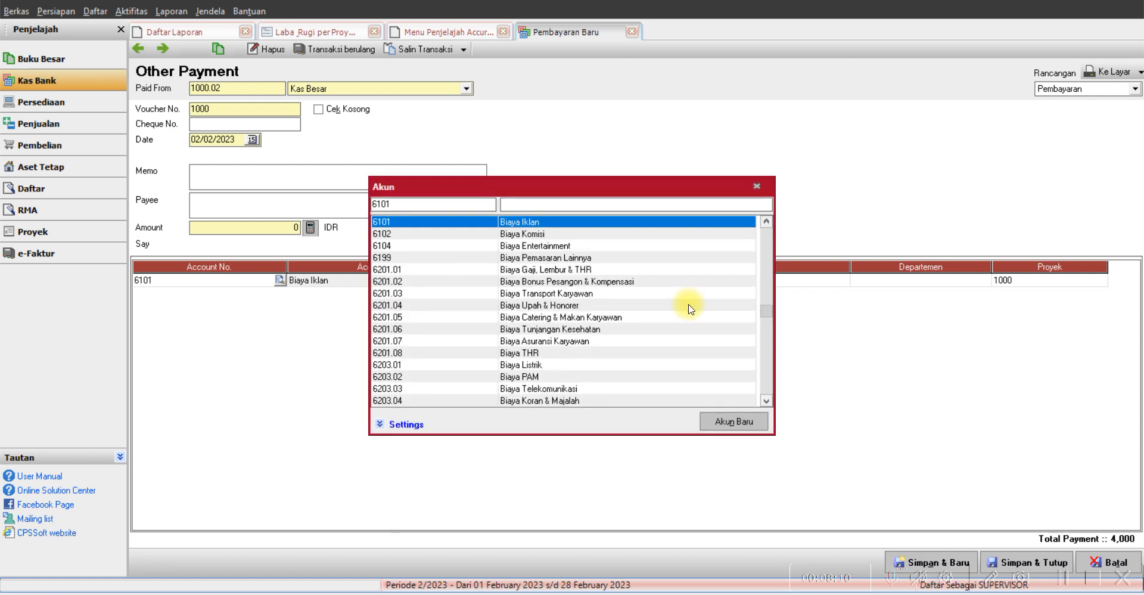
left_click(758, 183)
left_click(1045, 283)
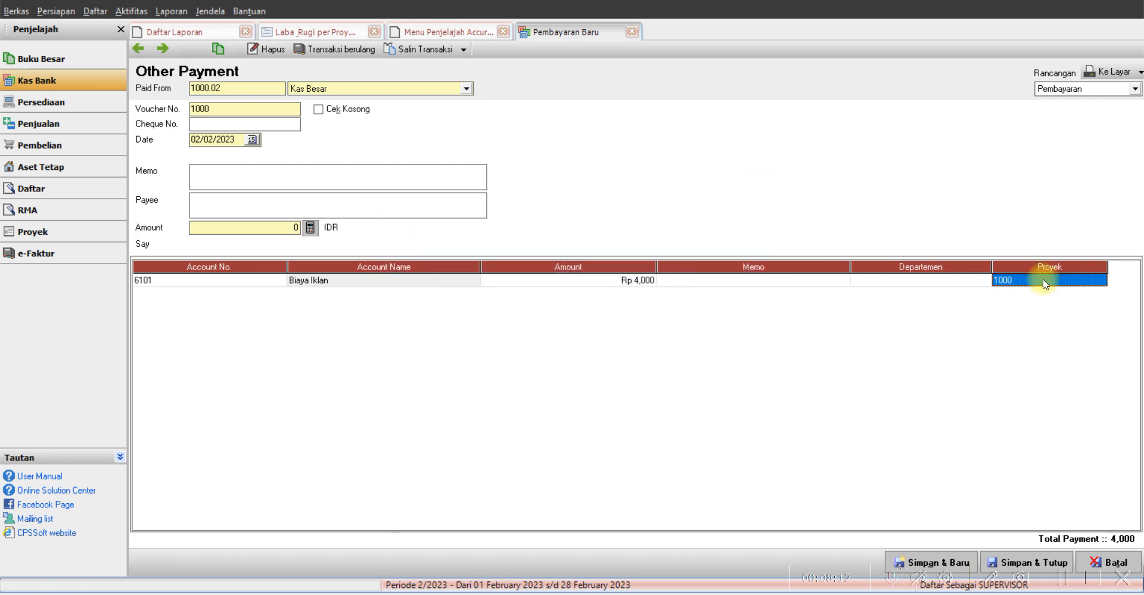
key("Return")
Find the account with "iklan", add 6101 Biaya Iklan as the second payment line and select its amount
left_click(279, 294)
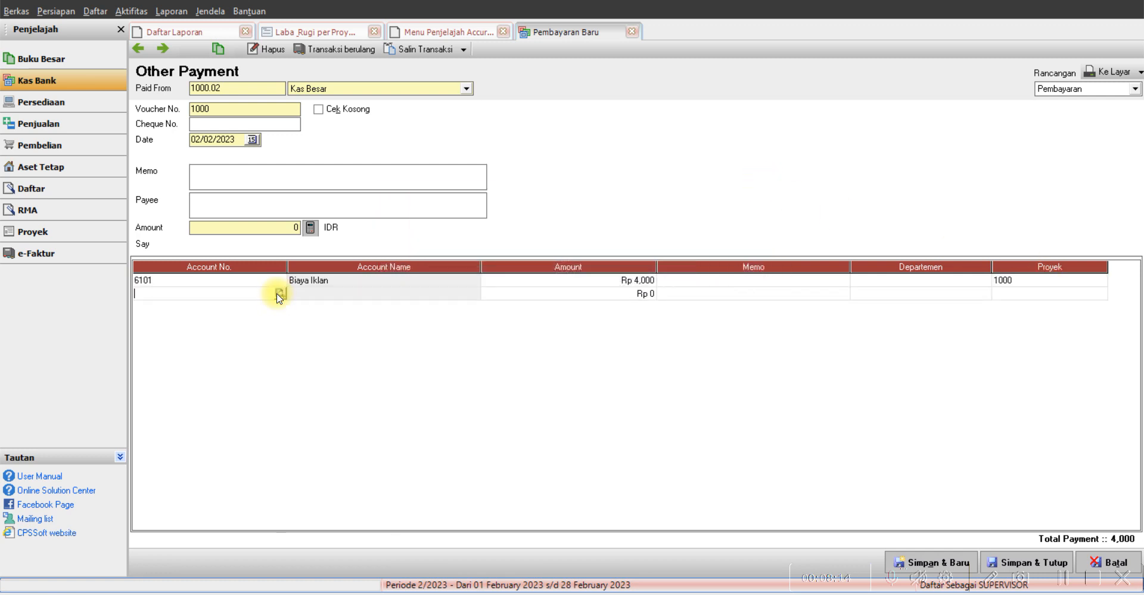
left_click(279, 294)
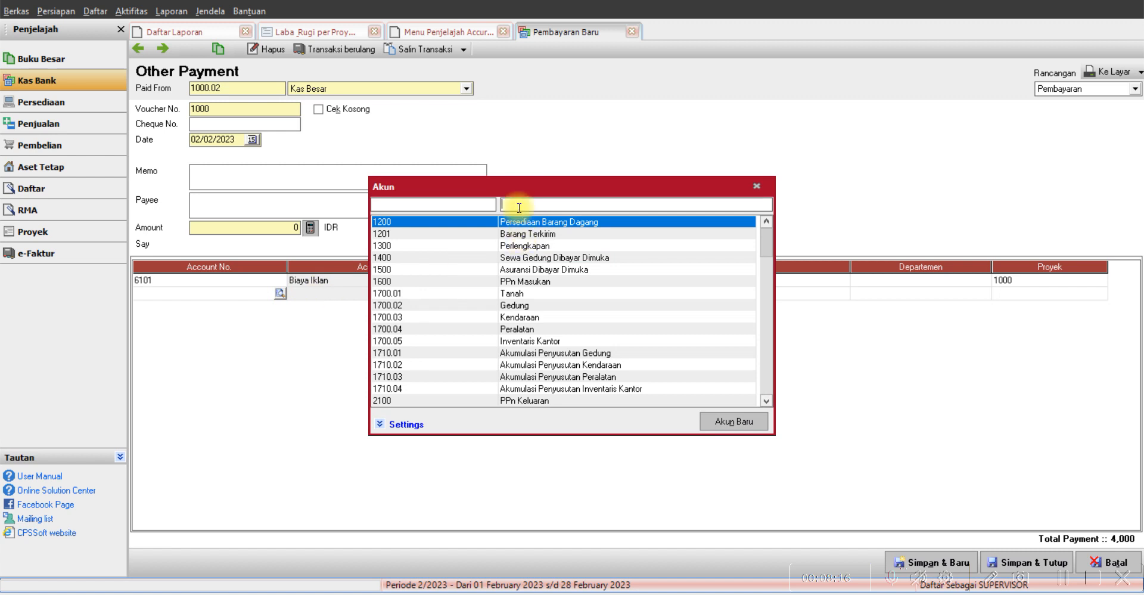
type("iklan")
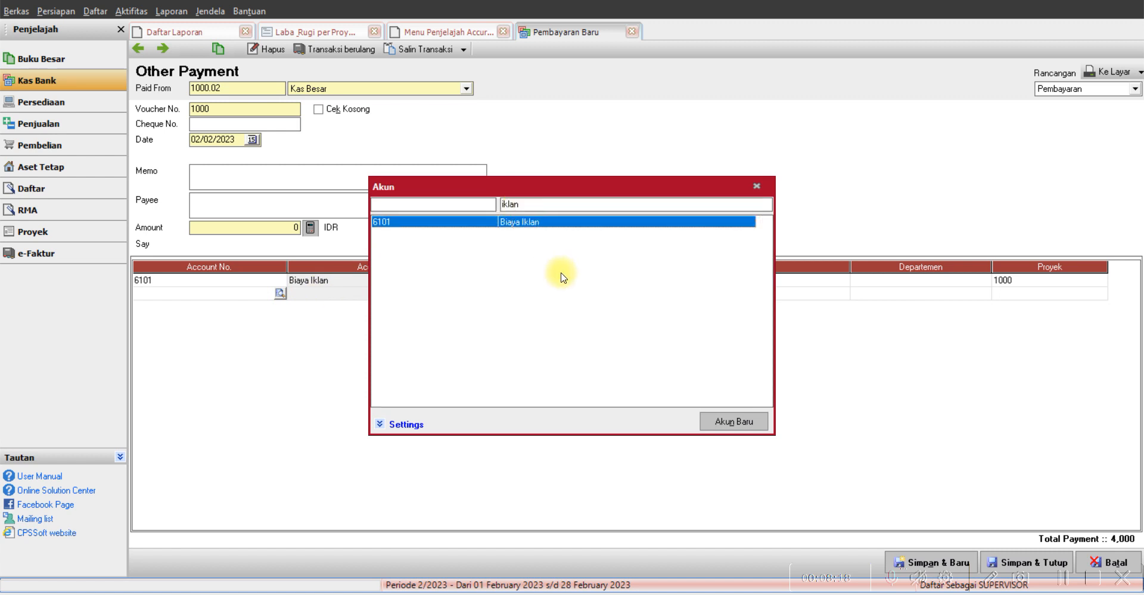
double_click(527, 224)
left_click(602, 292)
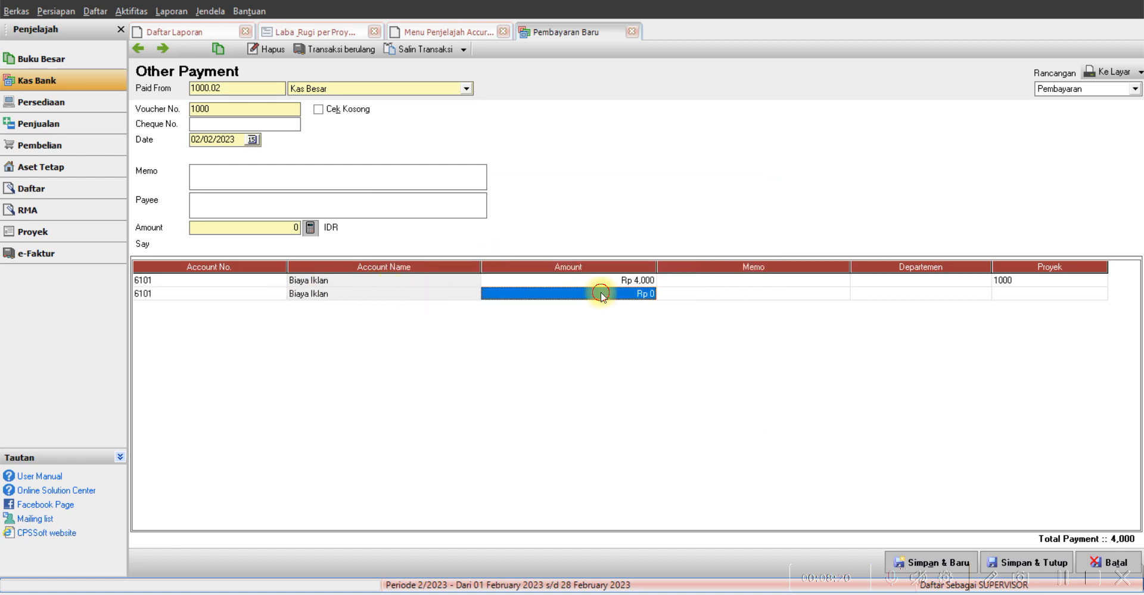
Set the second Biaya Iklan line's amount to 4000 and assign it to project 1001
type("40")
key("Tab")
key("Tab")
key("Tab")
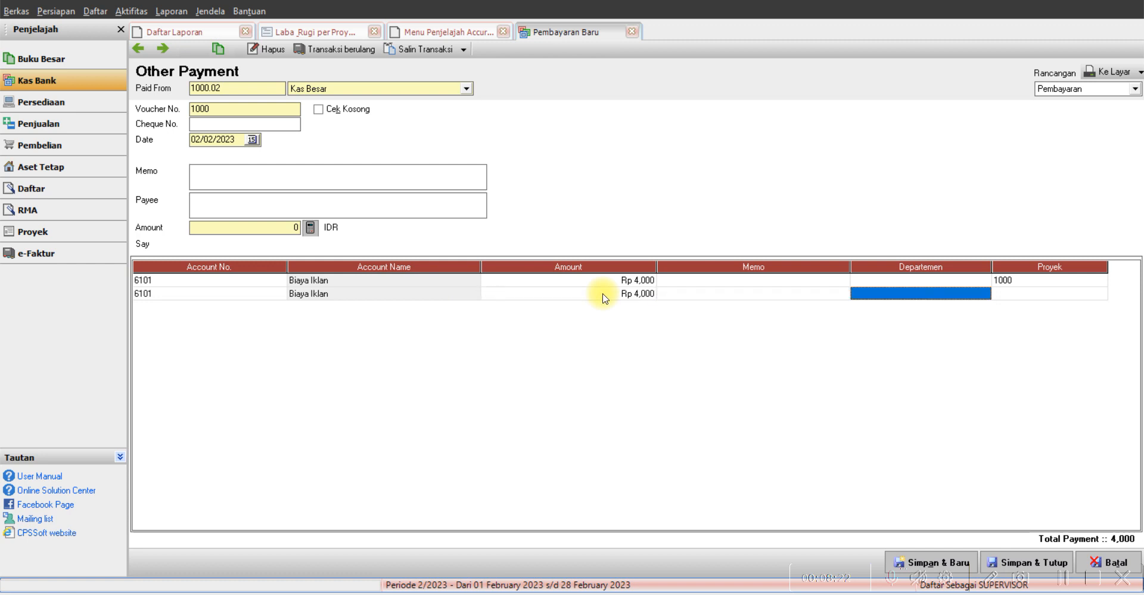
left_click(571, 273)
double_click(572, 273)
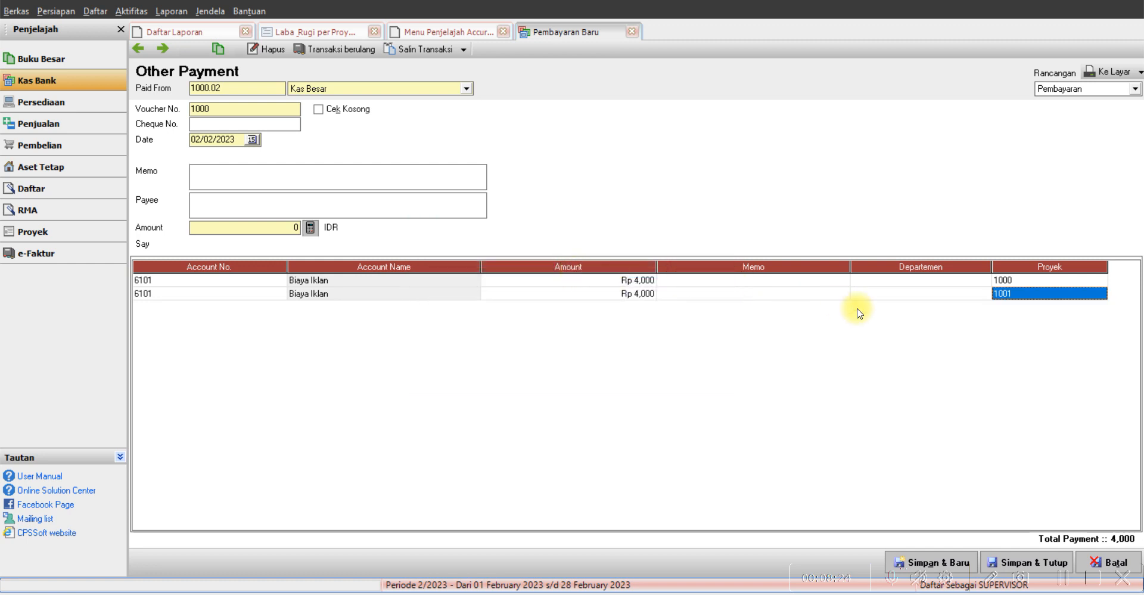
Find the account with "iklan" and add 6101 Biaya Iklan as the third payment line
key("Tab")
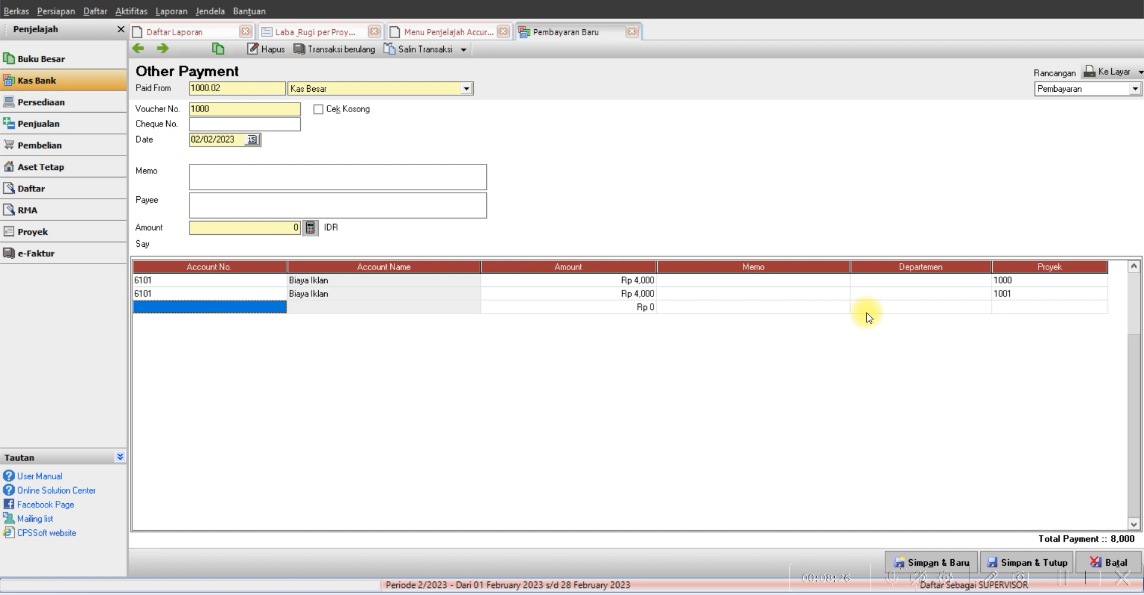
double_click(184, 309)
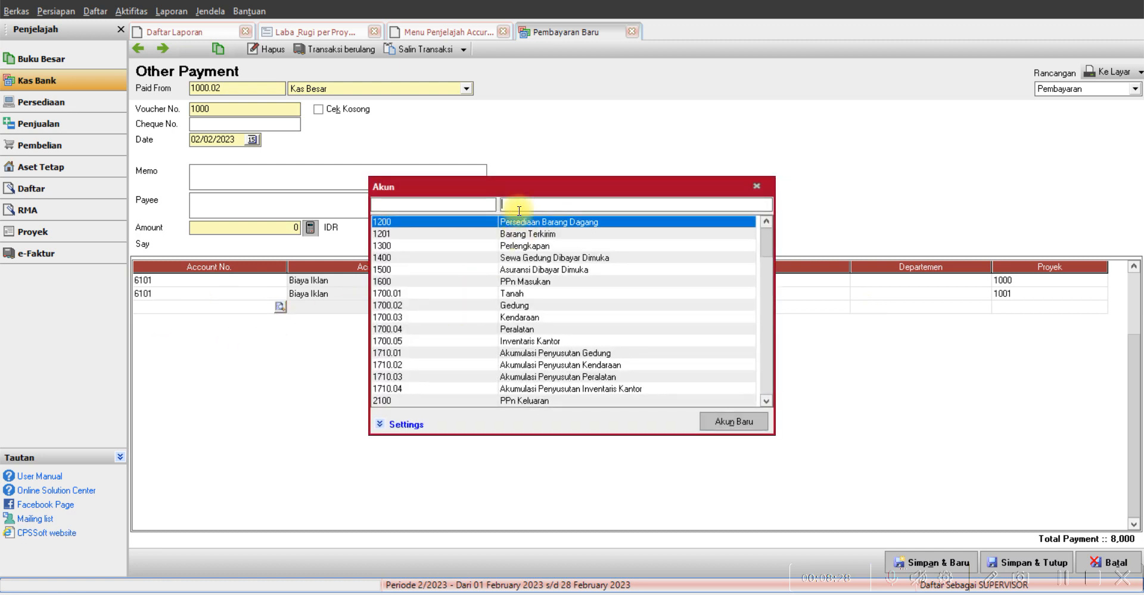
type("iklan")
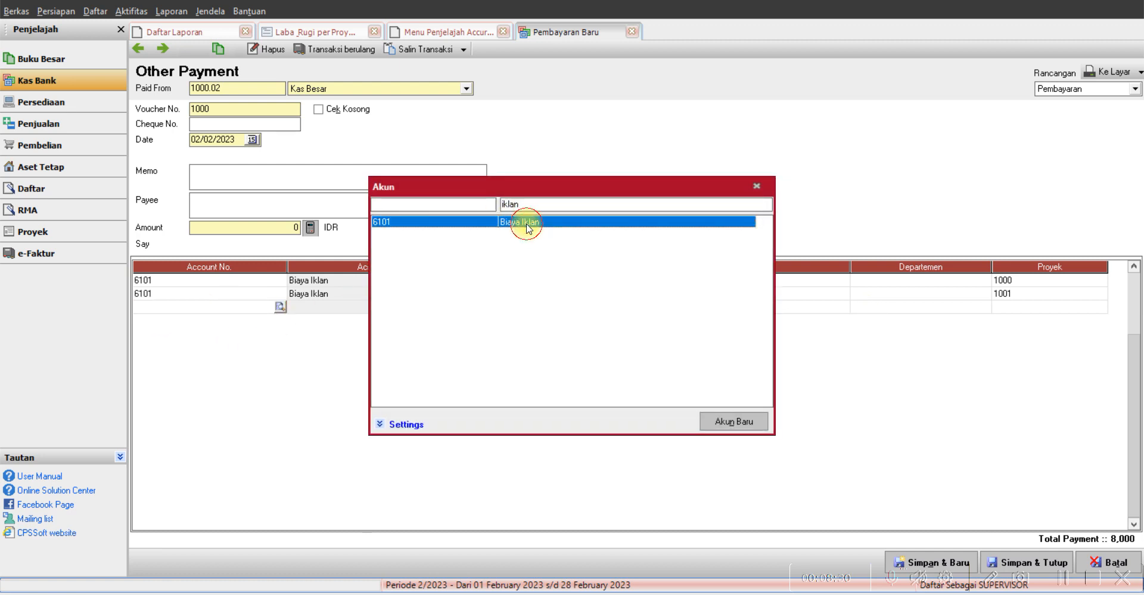
double_click(535, 223)
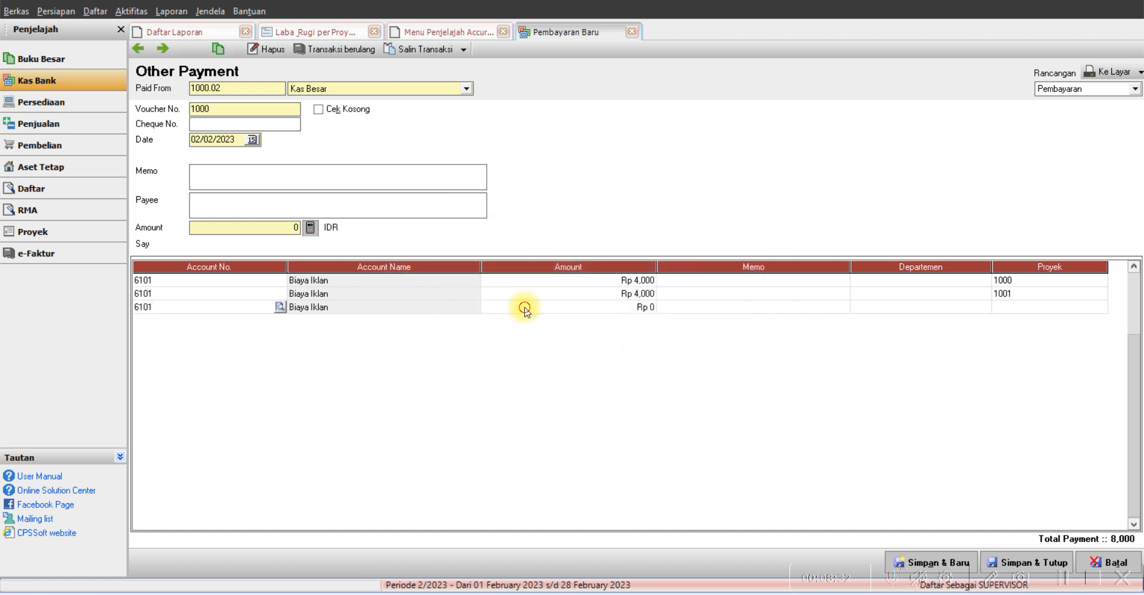
Set the third Biaya Iklan line's amount to 4000 and assign it to project 1002
left_click(523, 306)
type("4")
type("00")
key("Tab")
key("Tab")
key("Tab")
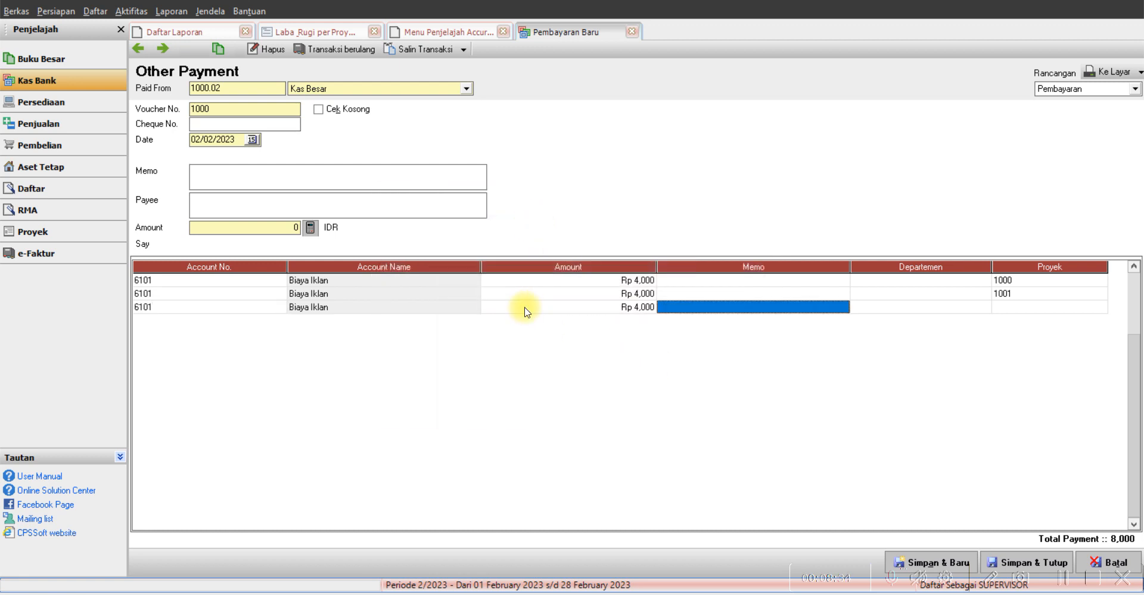
double_click(552, 286)
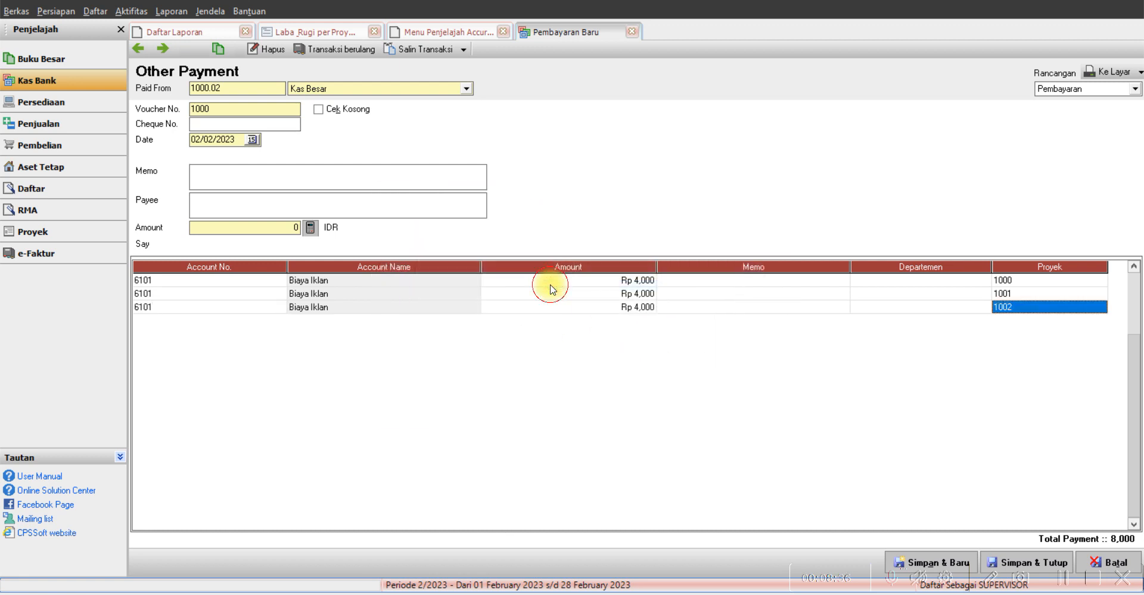
Enter the memo "Biaya Iklan Pameran" and try to save and close the payment
left_click(274, 188)
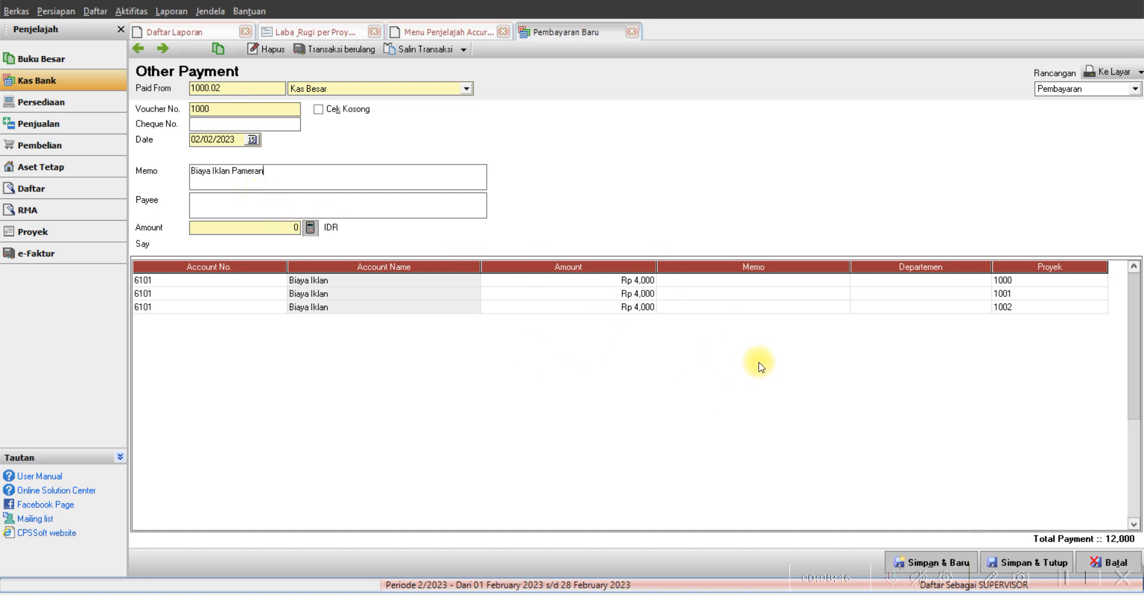
left_click(821, 359)
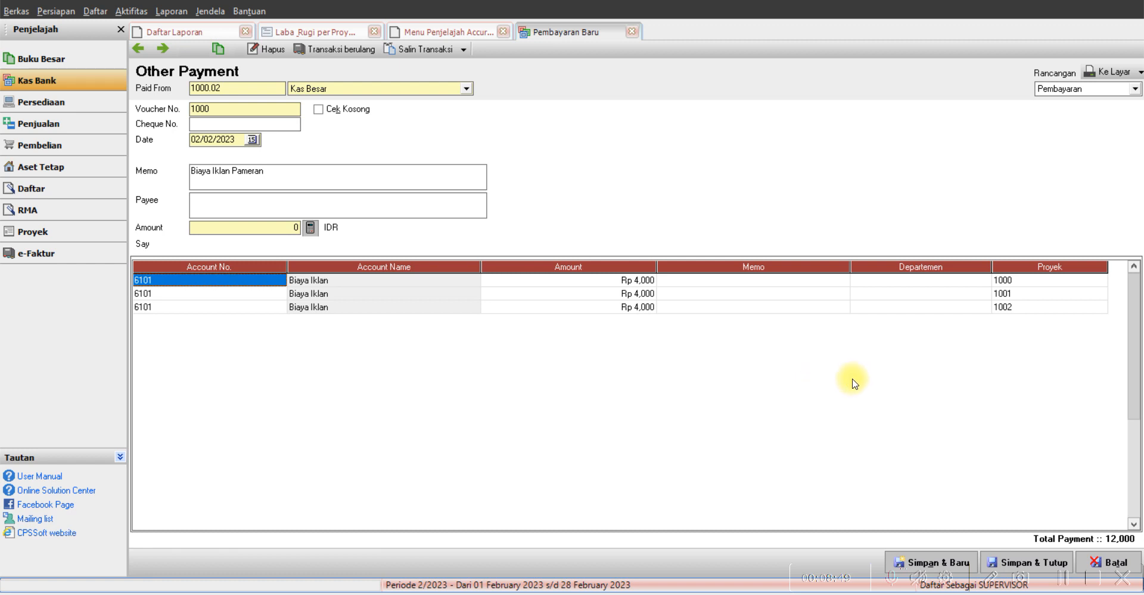
left_click(1026, 561)
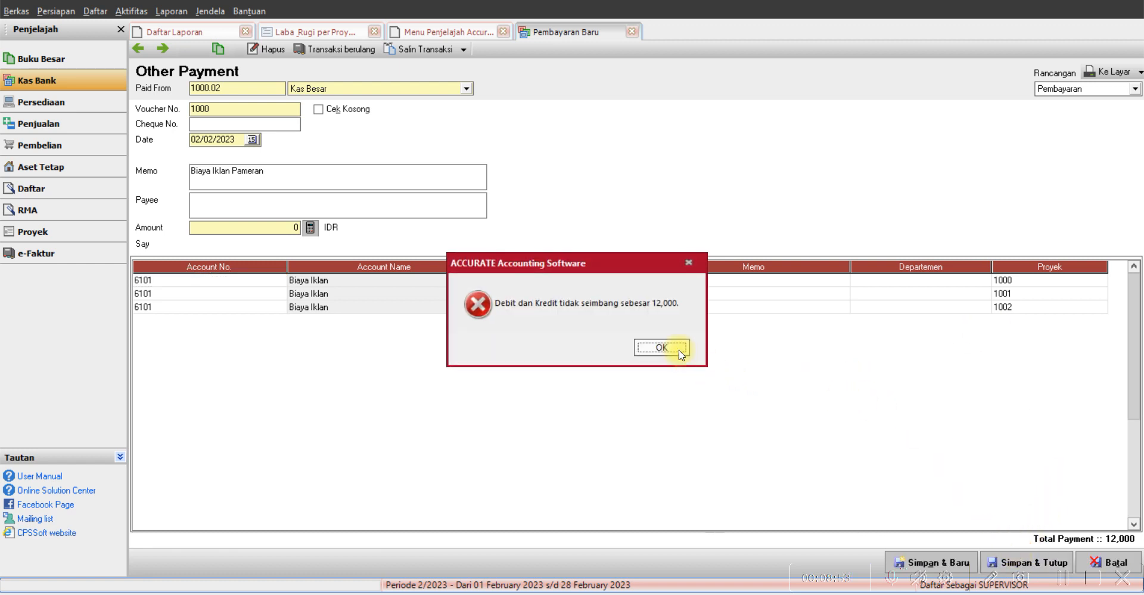
left_click(678, 351)
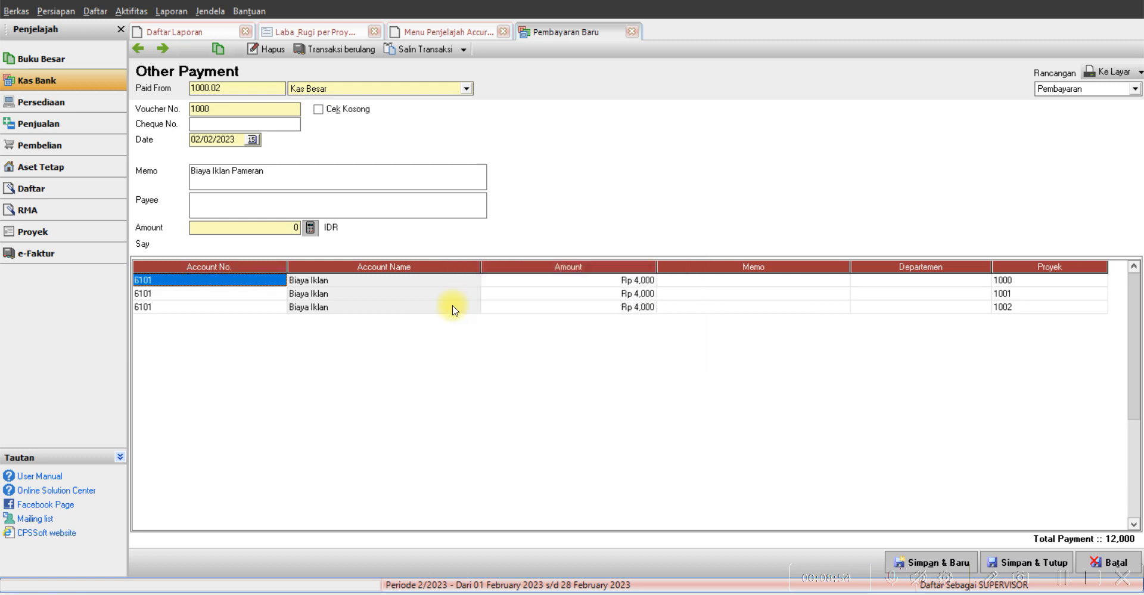
Calculate the payment's header amount from its lines, and save and close the advertising payment
left_click(314, 232)
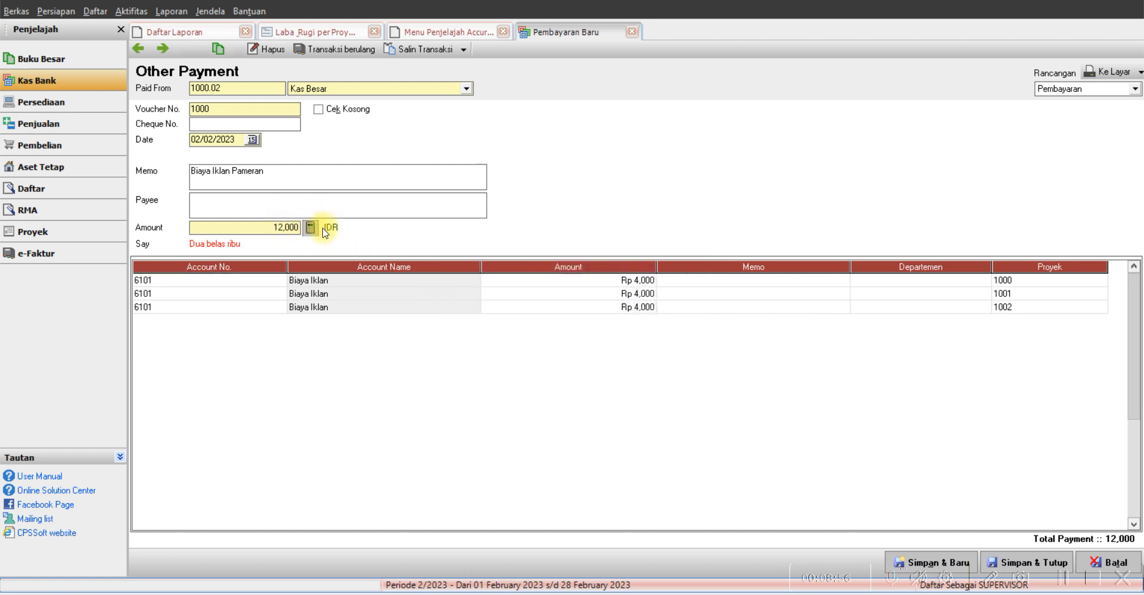
left_click(1025, 562)
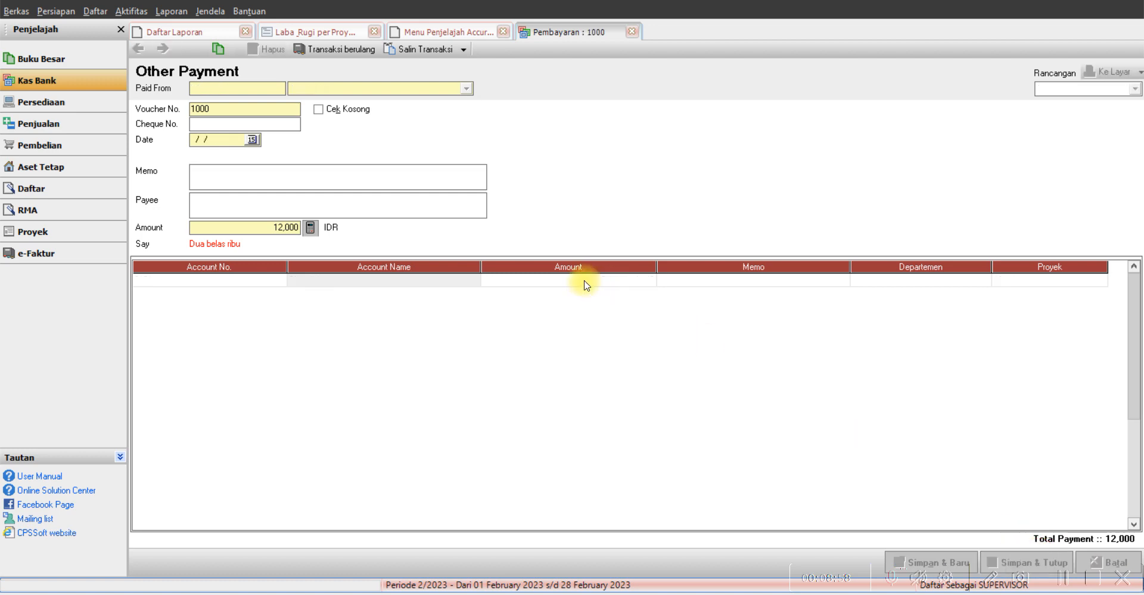
Refresh the Laba & Rugi per Proyek report and compare its Biaya Iklan figures with the Excel cost table
left_click(345, 37)
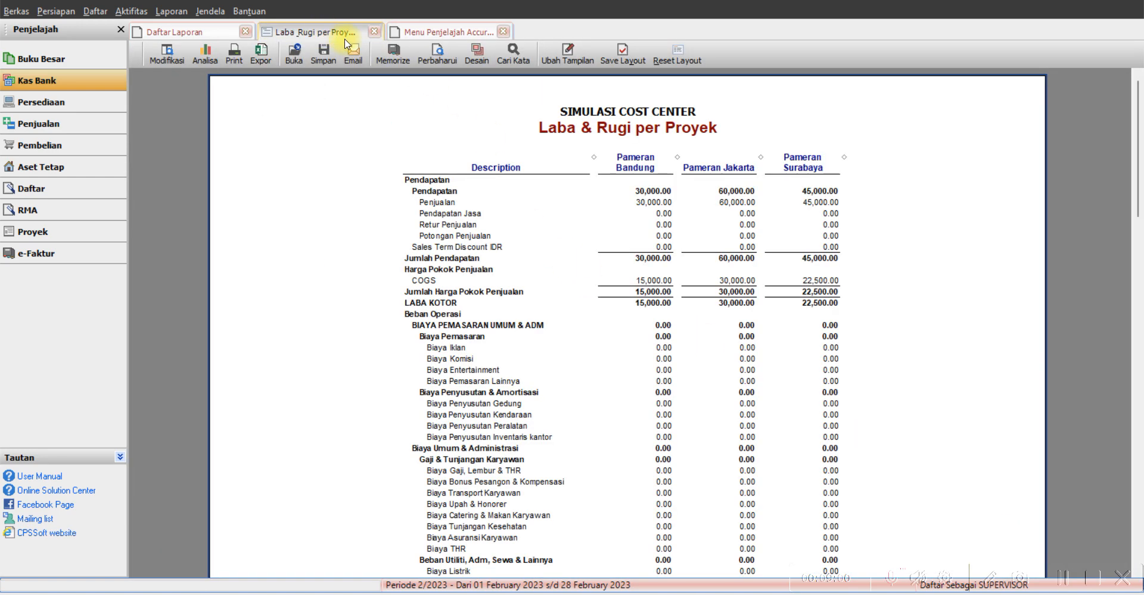
left_click(428, 55)
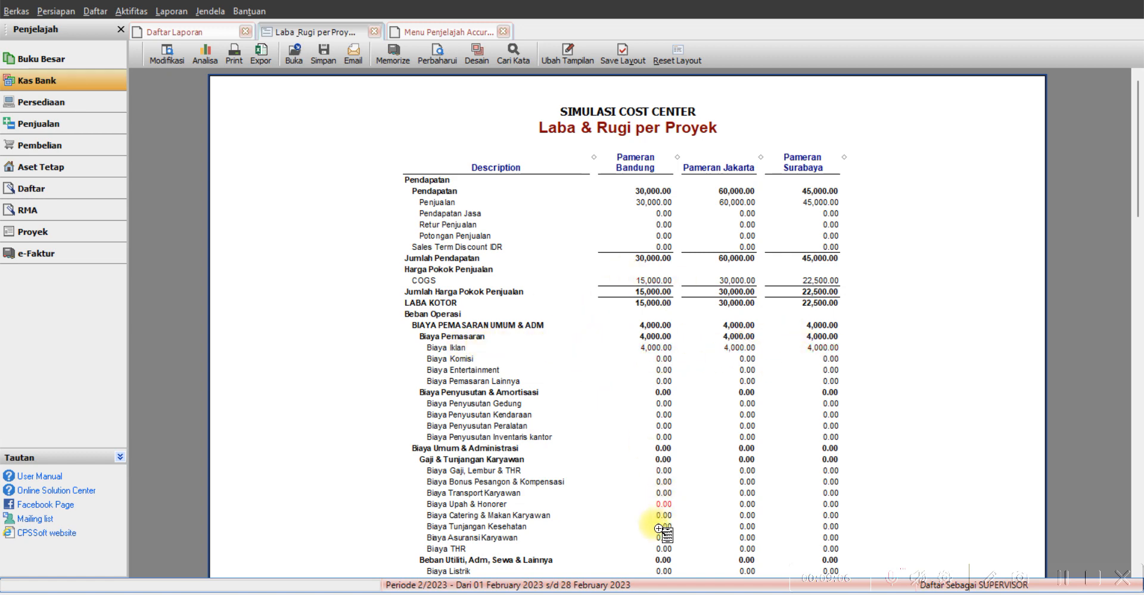
left_click(672, 594)
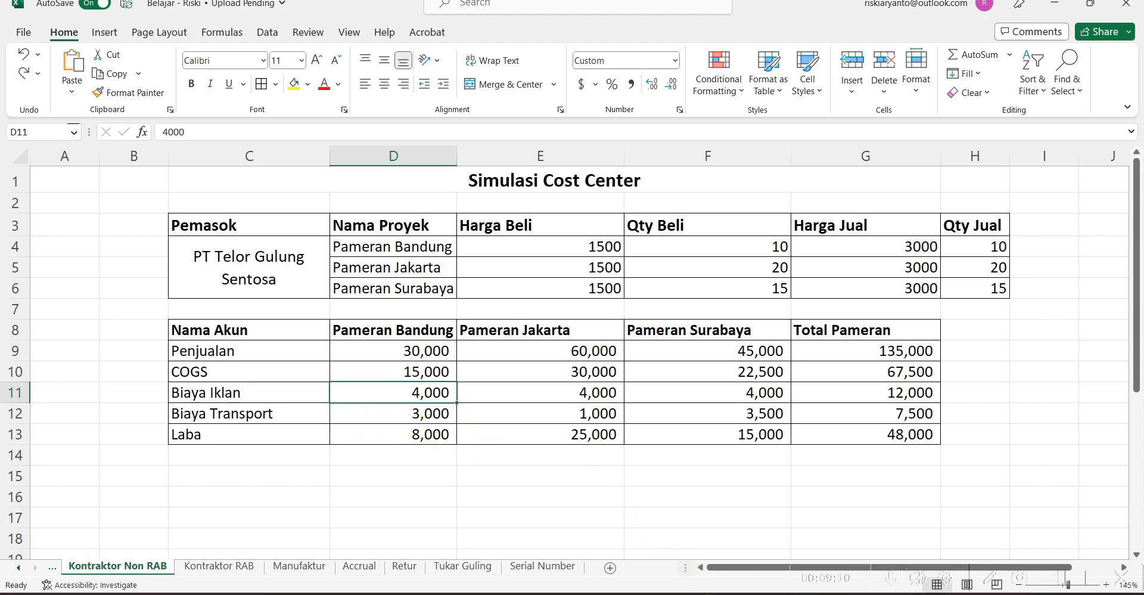
left_click(690, 593)
Create a new cash payment from Kas Besar with the memo "Biaya Transportasi Pameran"
left_click(429, 32)
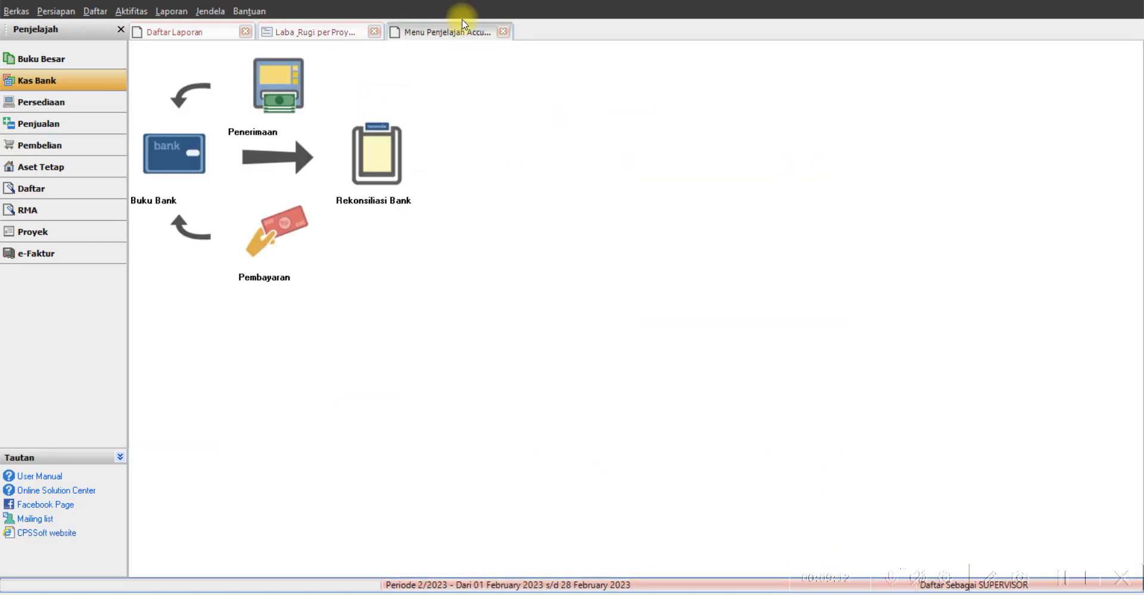
left_click(256, 237)
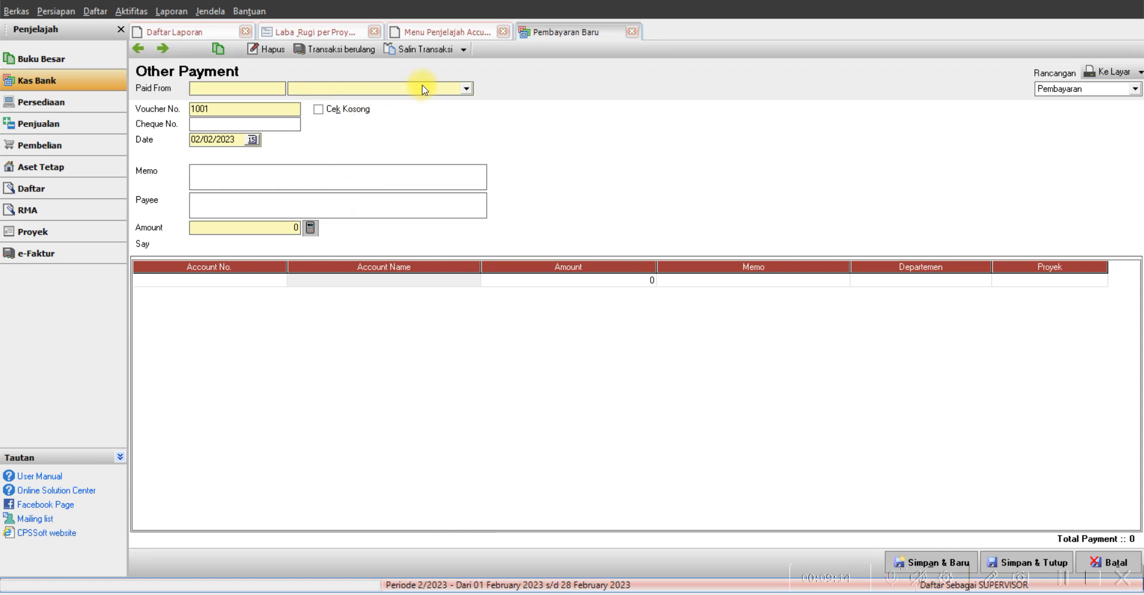
left_click(453, 88)
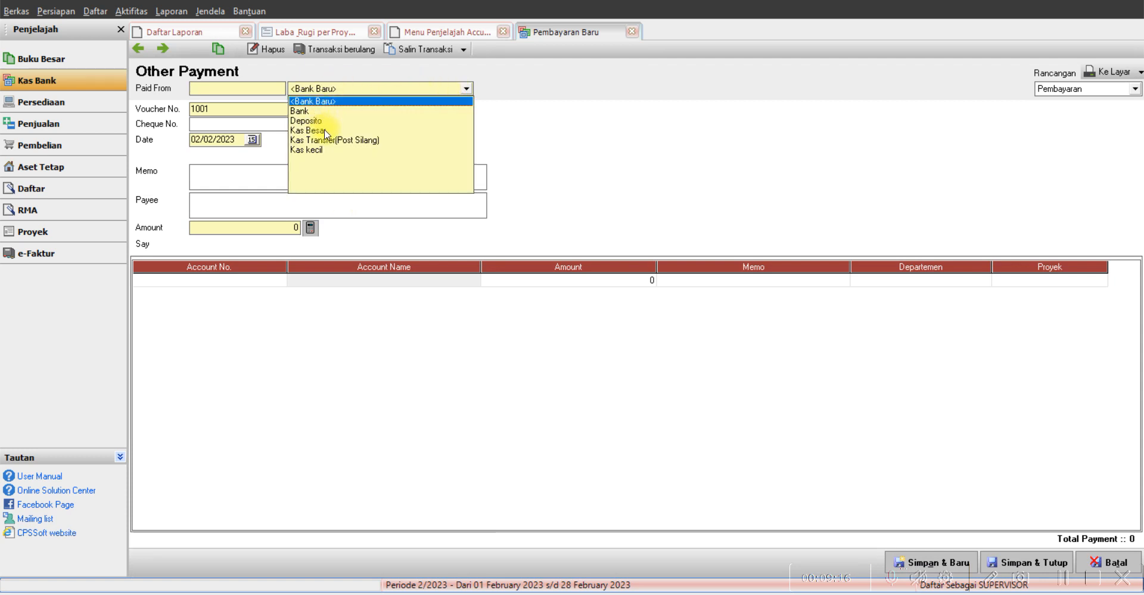
left_click(325, 132)
left_click(249, 167)
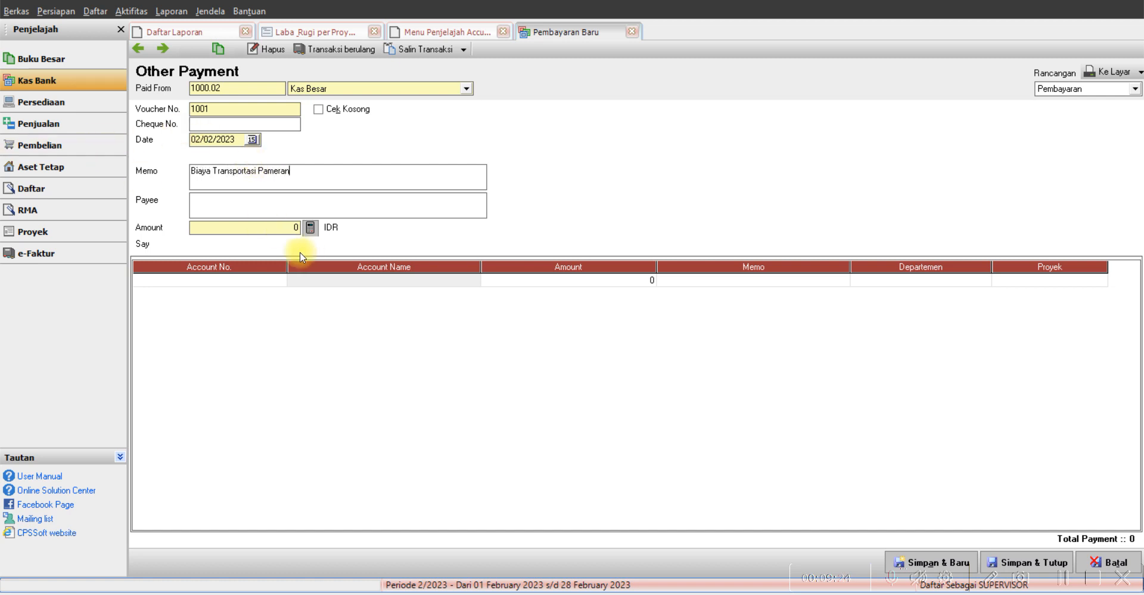
Find the account with "tran" and add 6201.03 Biaya Transport Karyawan as the first payment line
left_click(217, 278)
left_click(266, 280)
left_click(525, 205)
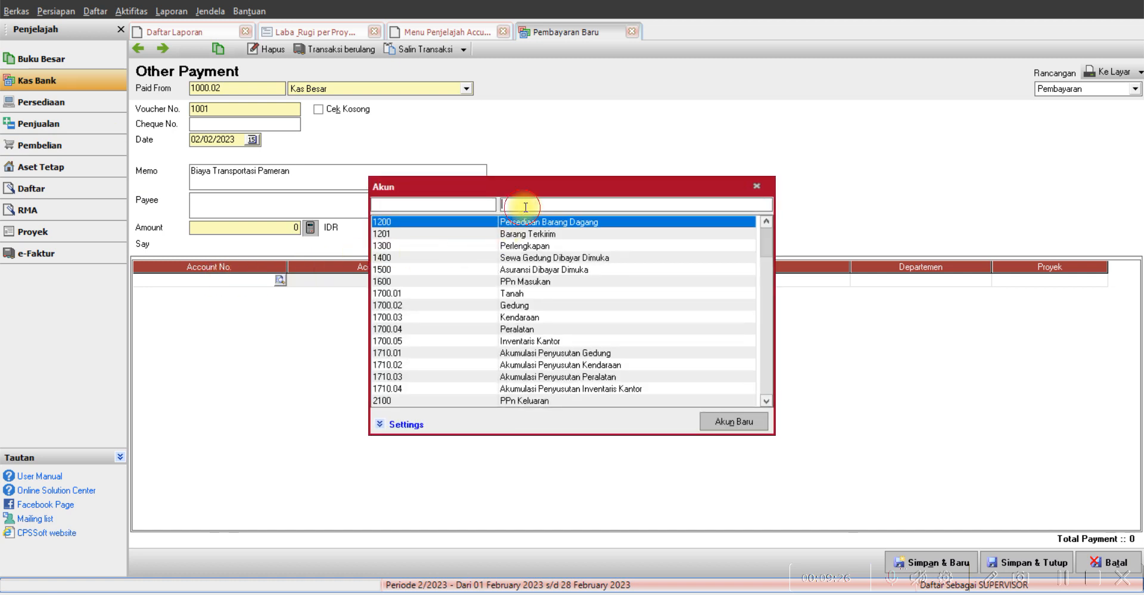
type("tran")
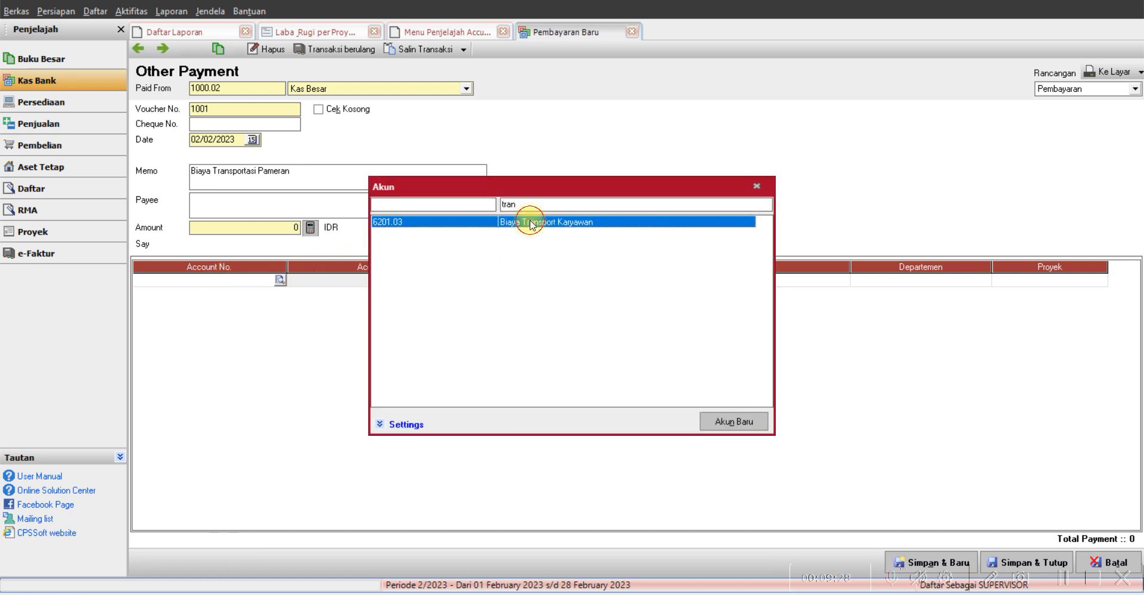
double_click(530, 224)
Set the first transport line's amount to 3000, following the Pameran Bandung column in Excel, and assign it to project 1000
left_click(638, 279)
key("alt+Tab")
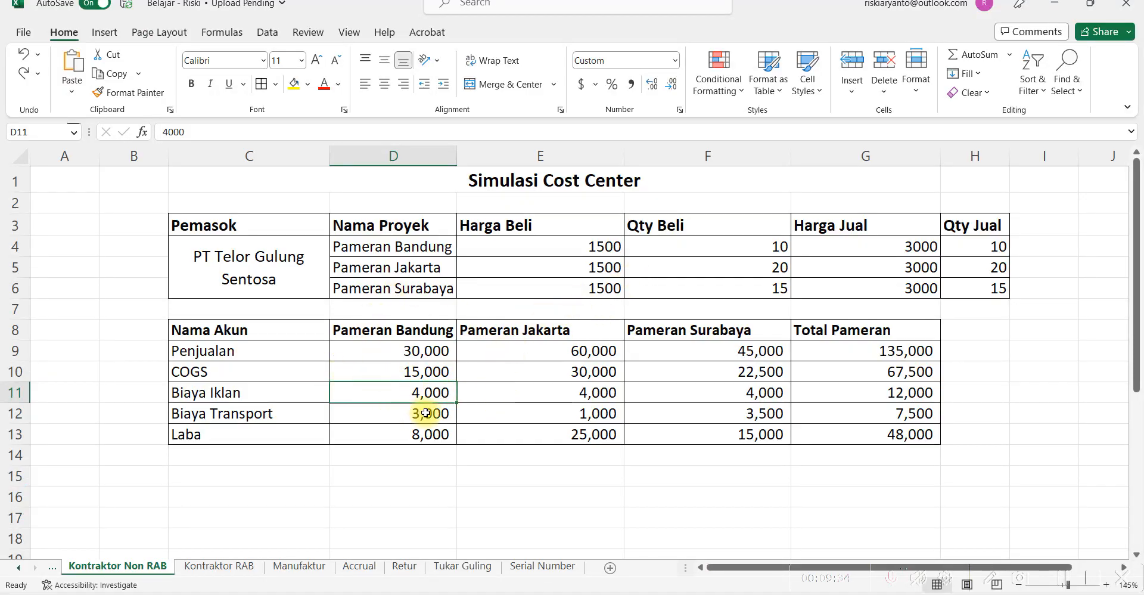
left_click(575, 411)
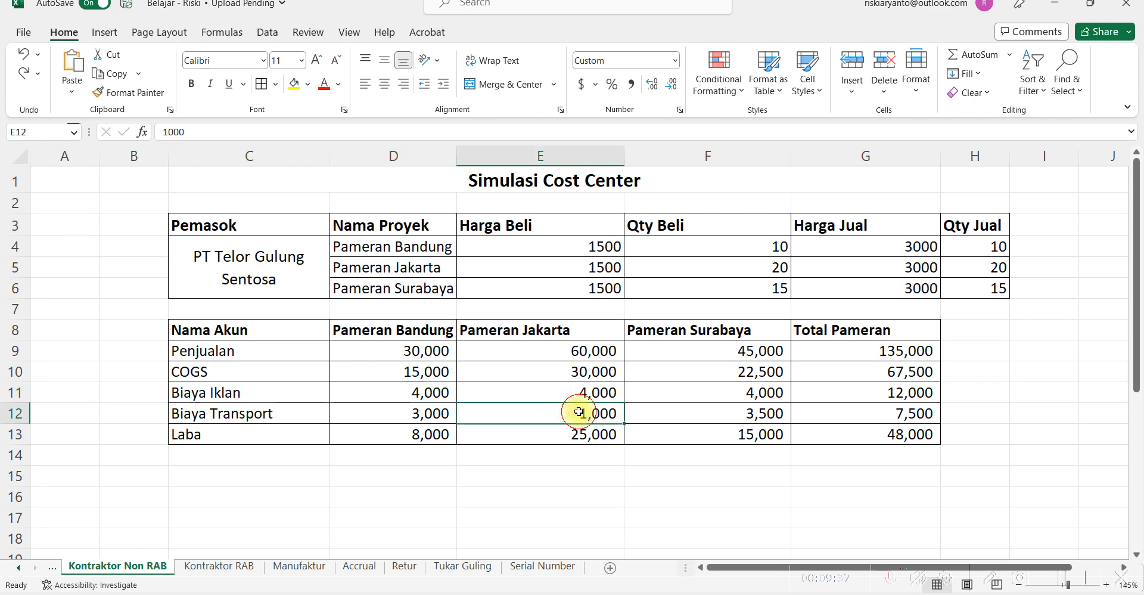
left_click(432, 412)
key("alt+Tab")
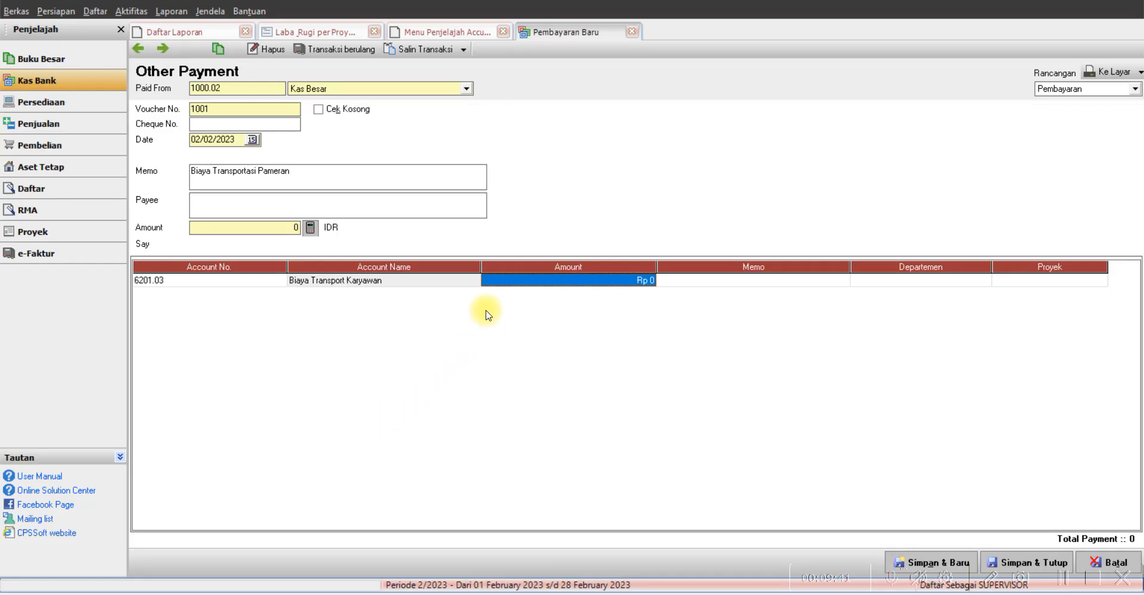
type("3000")
key("Tab")
key("Tab")
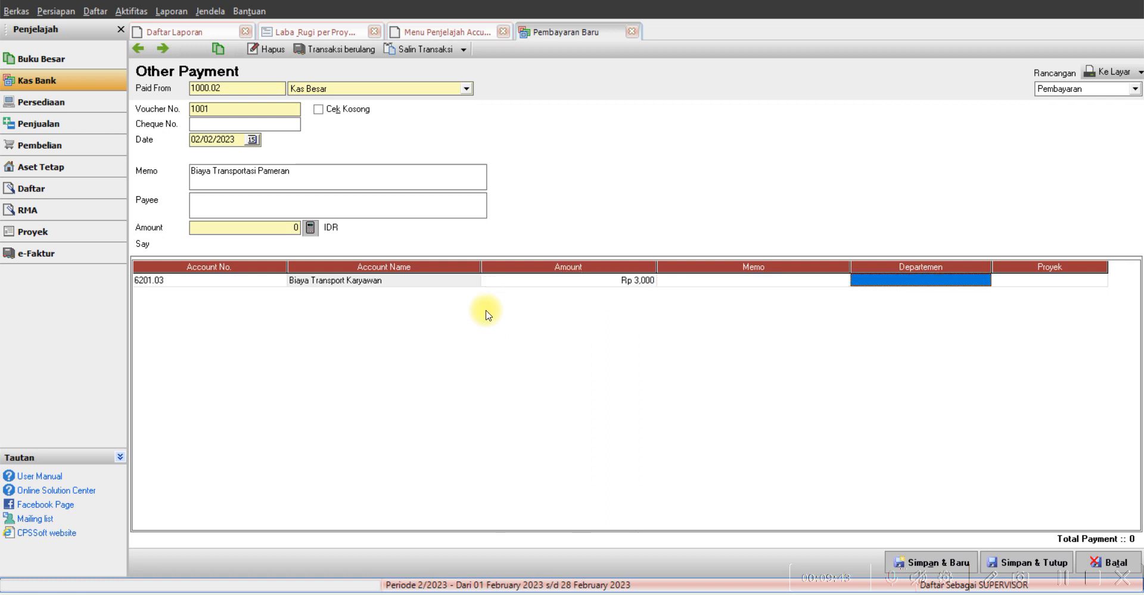
key("Tab")
double_click(521, 262)
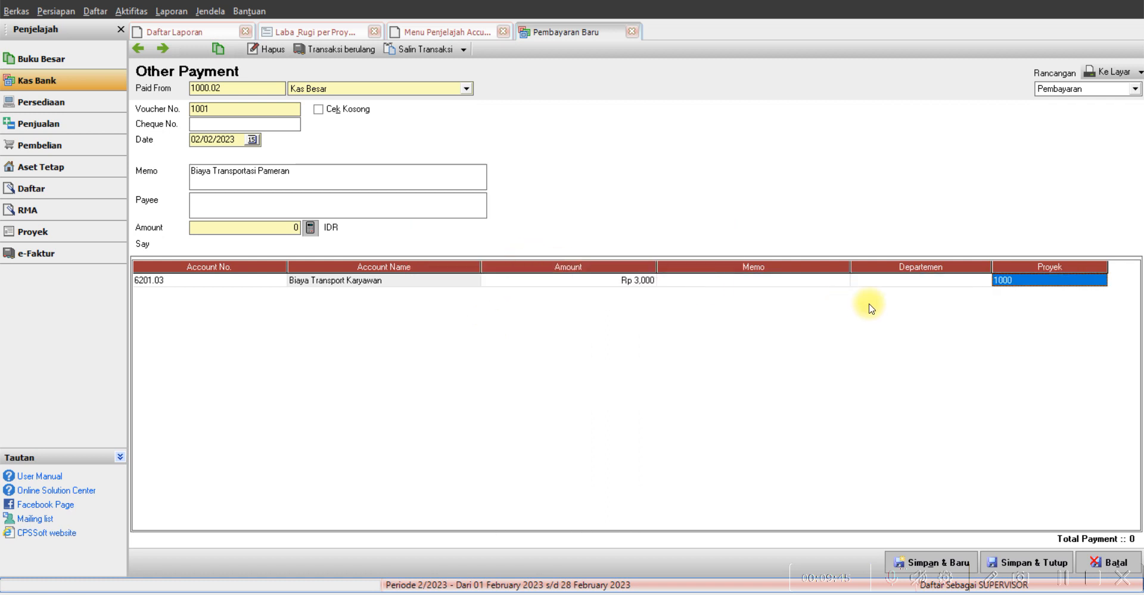
Find the account with "trans" and add 6201.03 Biaya Transport Karyawan as the second payment line
key("Tab")
left_click(224, 294)
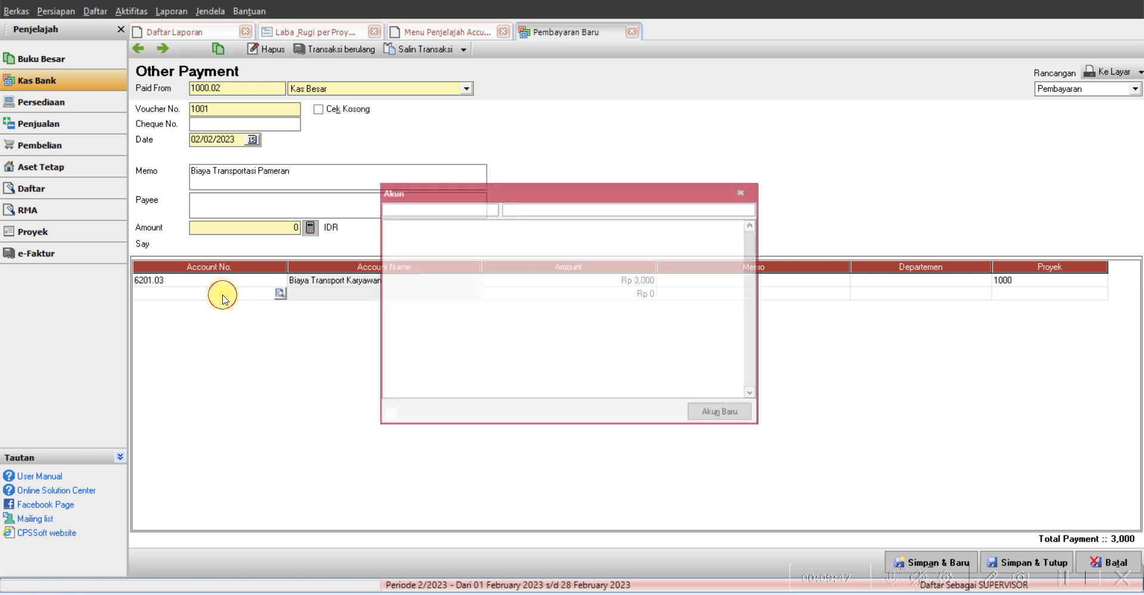
left_click(521, 204)
type("10")
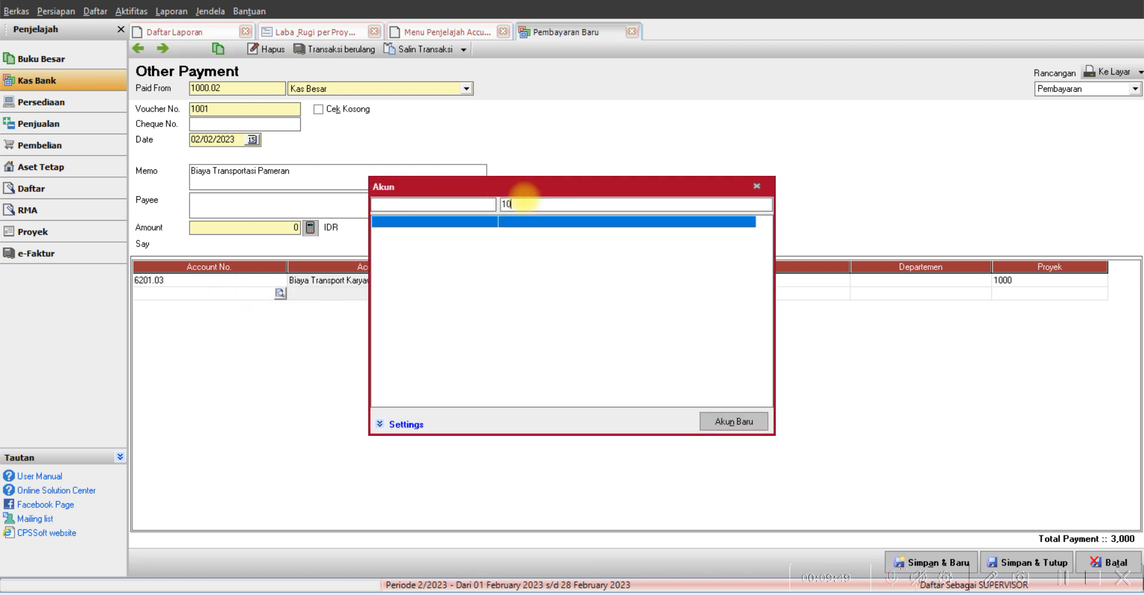
key("BackSpace")
key("BackSpace")
key("BackSpace")
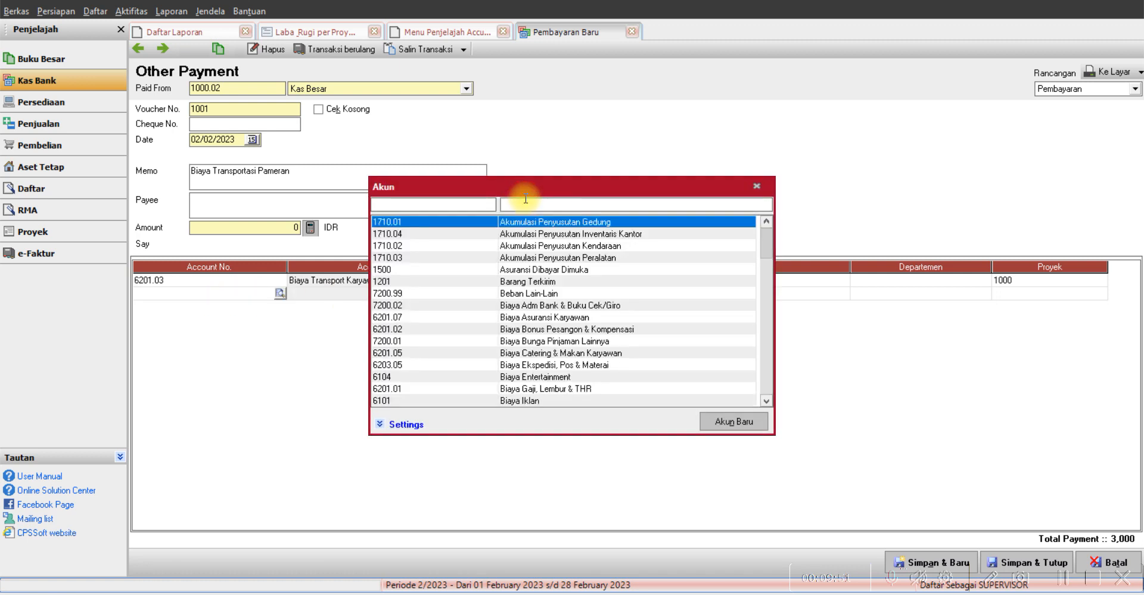
type("trans")
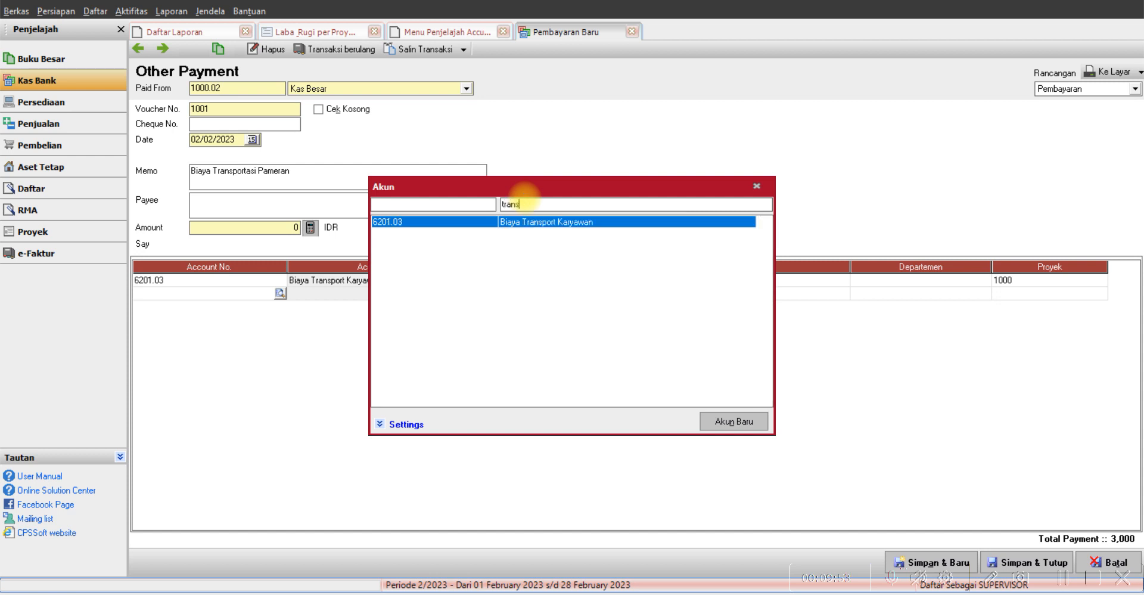
left_click(541, 226)
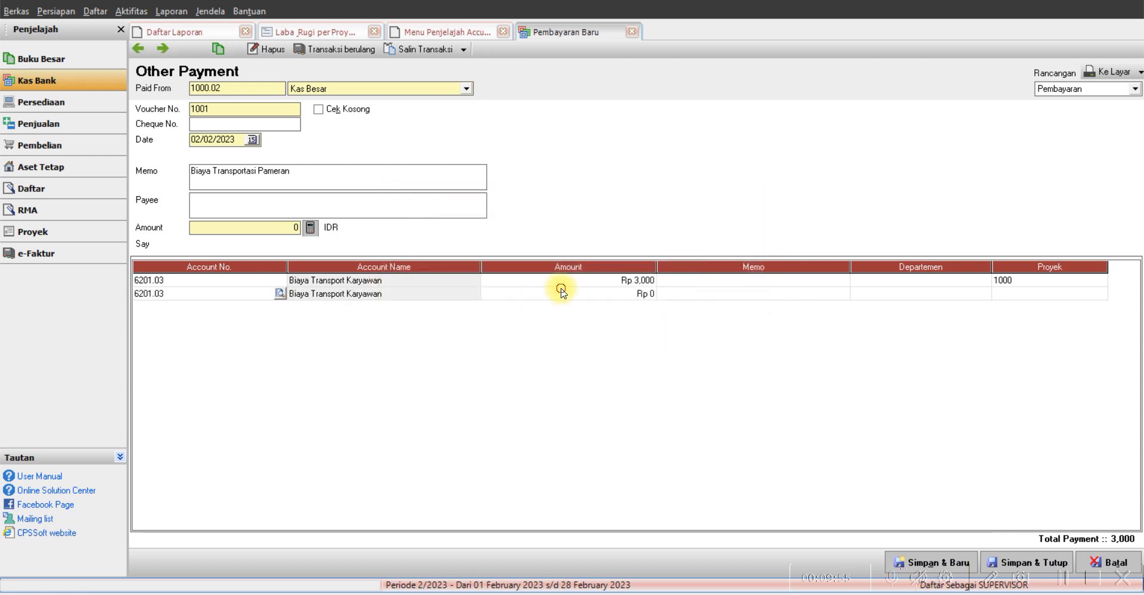
Set the second transport line's amount to 1000 and assign it to project 1001
left_click(560, 293)
type("100")
key("Tab")
key("Tab")
key("Tab")
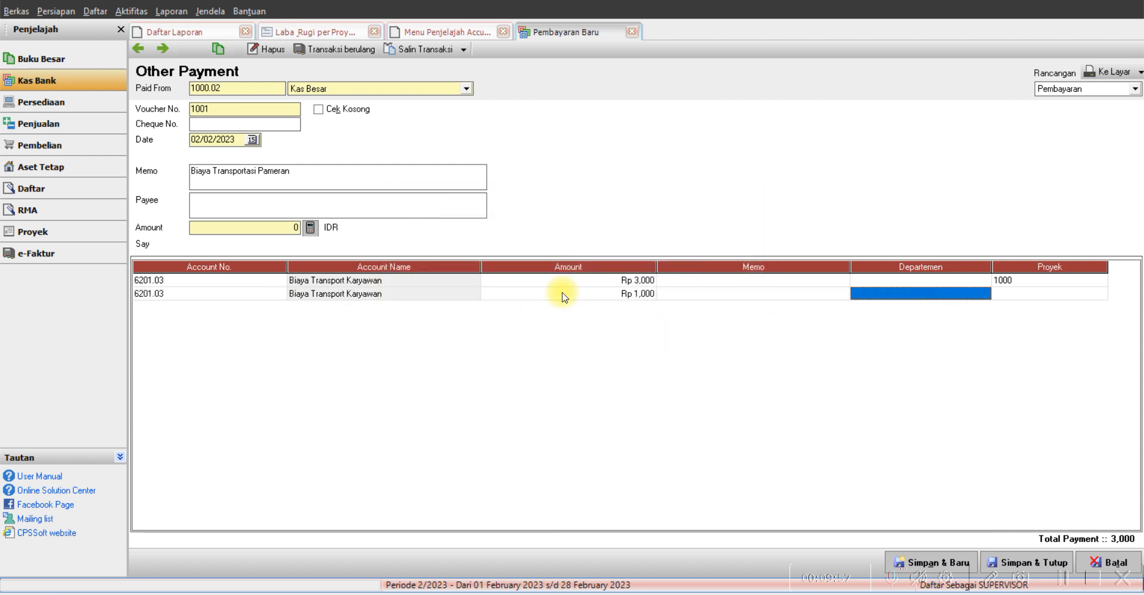
left_click(546, 273)
double_click(546, 273)
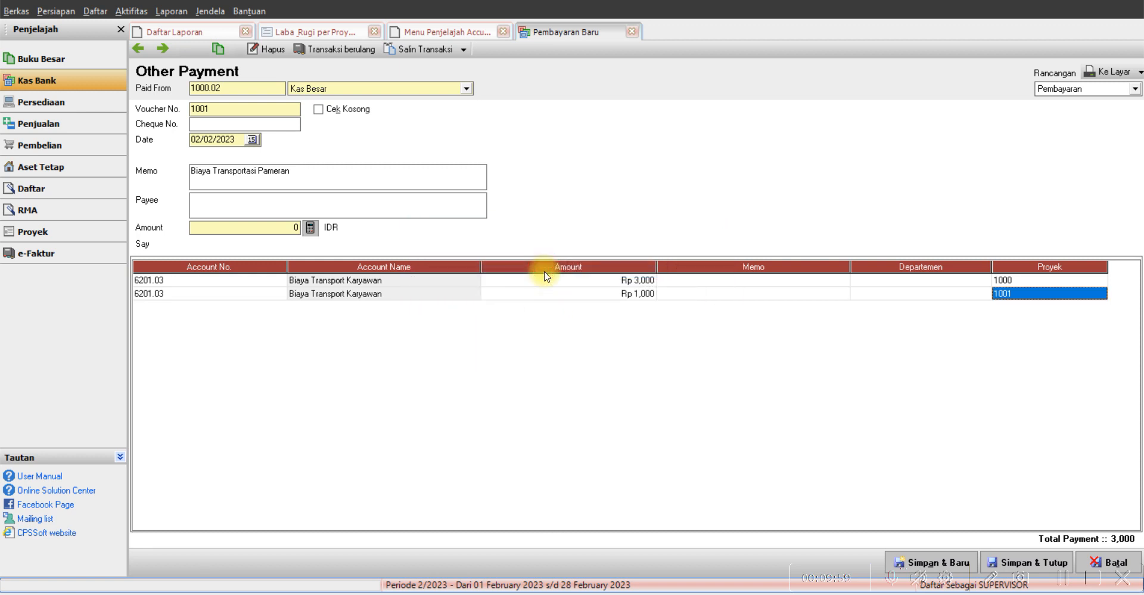
Find the account with "tran" and add 6201.03 Biaya Transport Karyawan as the third payment line
key("Tab")
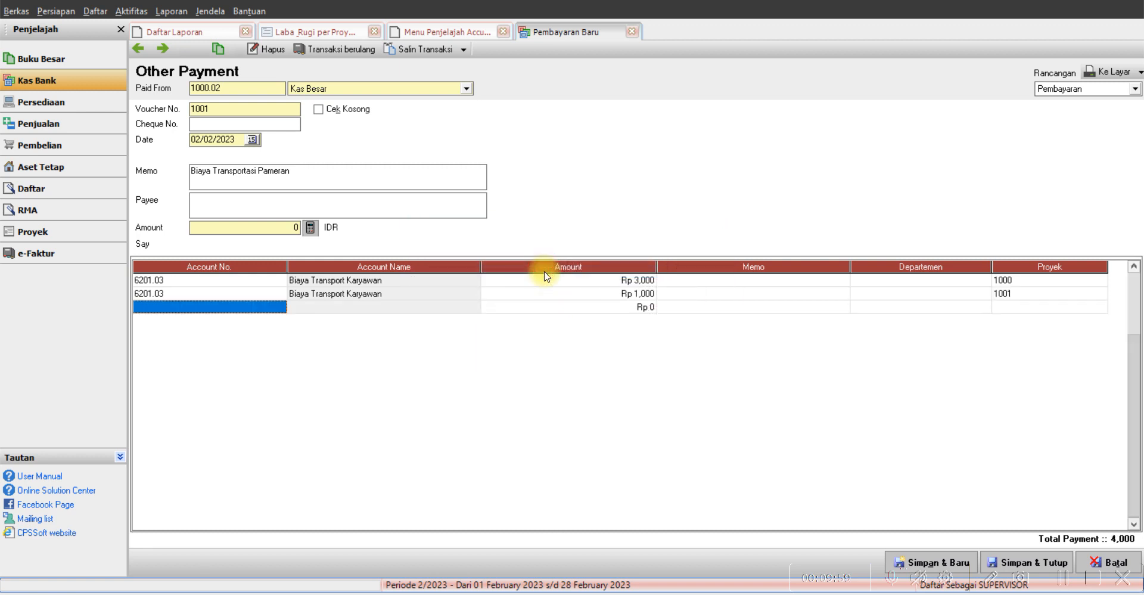
double_click(209, 306)
type("tr")
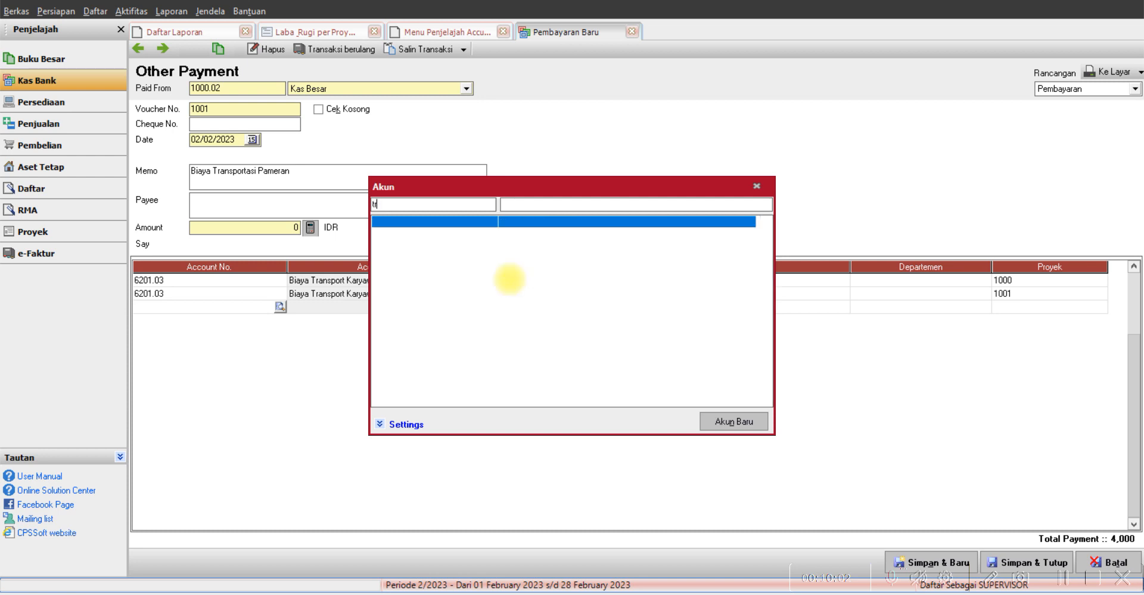
key("BackSpace")
key("BackSpace")
key("Tab")
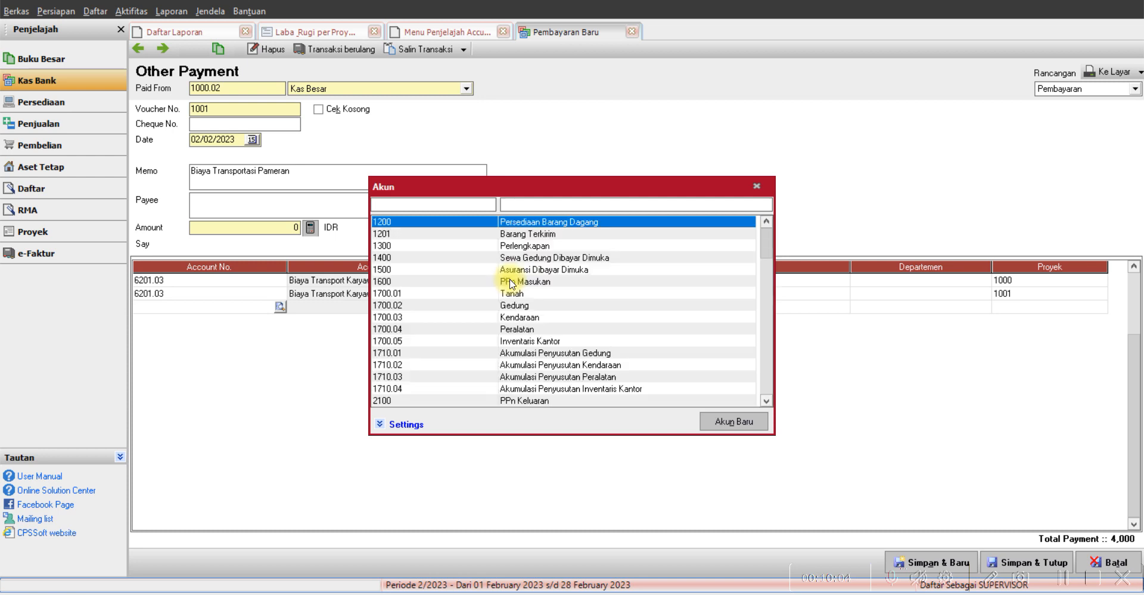
type("tran")
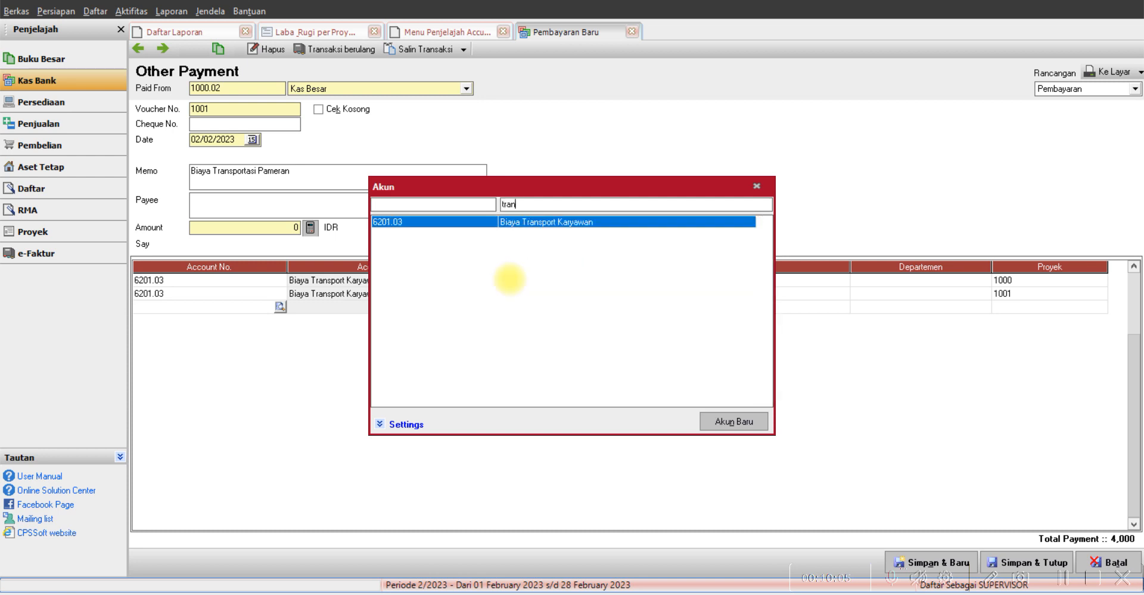
double_click(517, 225)
Set the third transport line's amount to 3500, following the Pameran Surabaya column in Excel, and assign it to project 1002
left_click(589, 311)
key("alt+Tab")
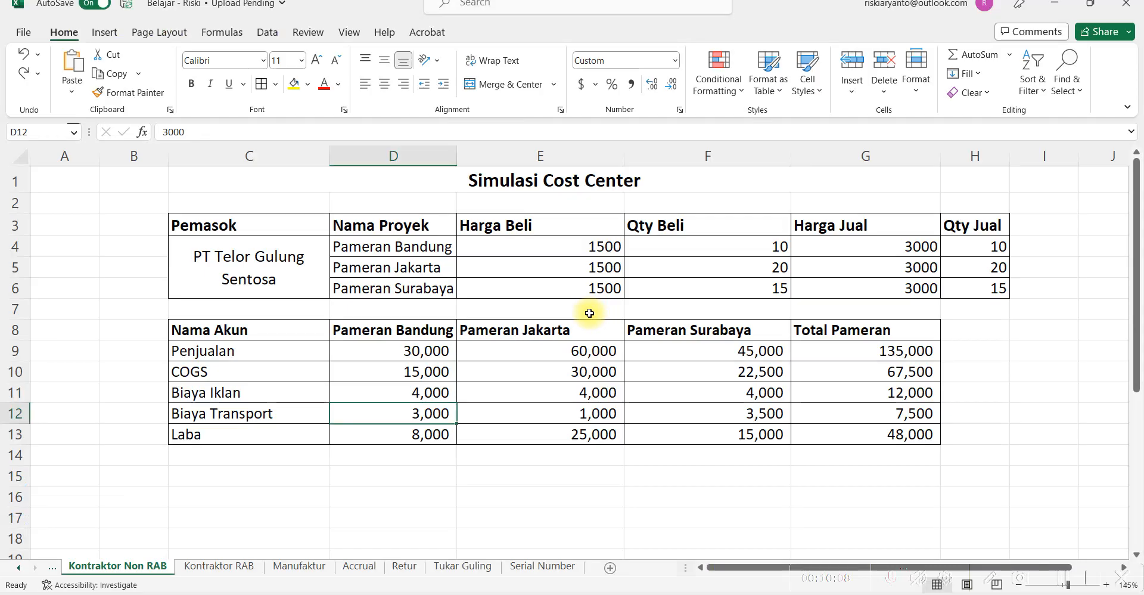
left_click(764, 419)
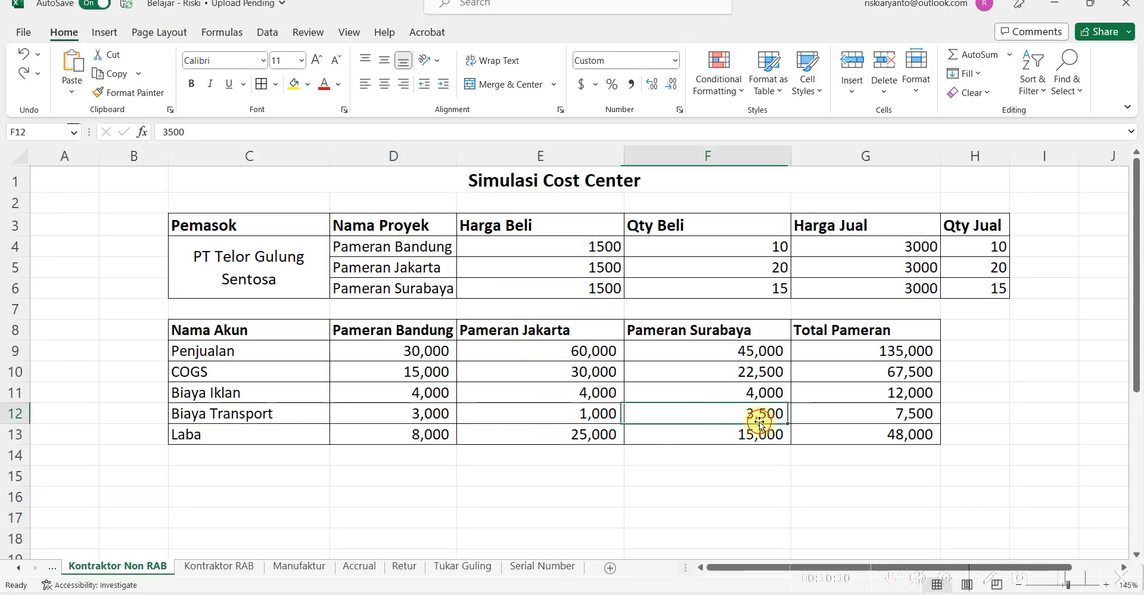
key("alt+Tab")
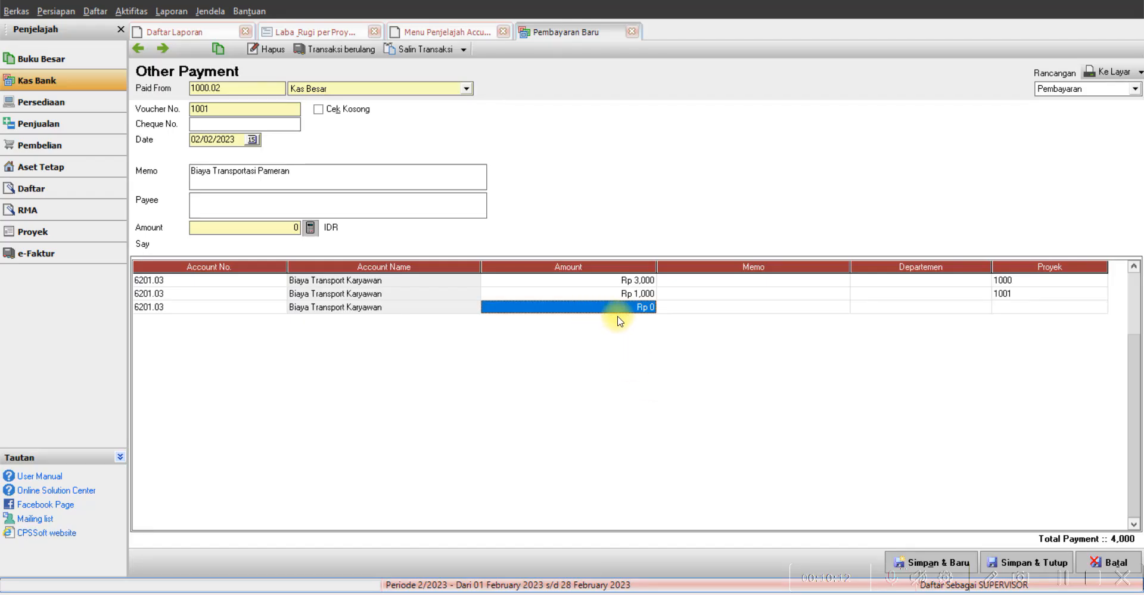
type("35")
key("Tab")
key("Tab")
key("Tab")
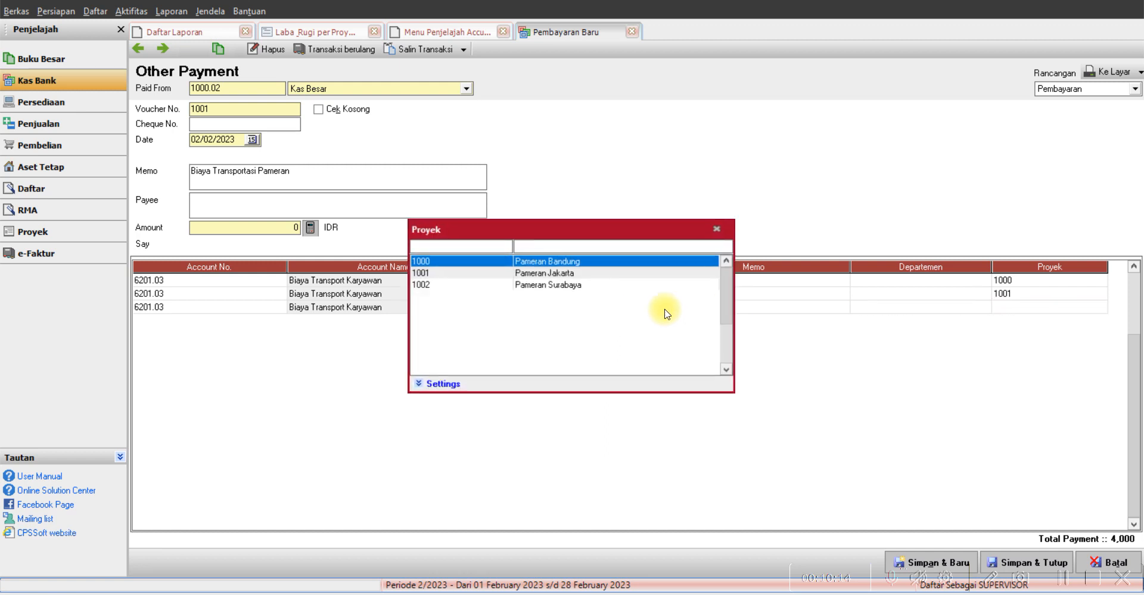
left_click(566, 285)
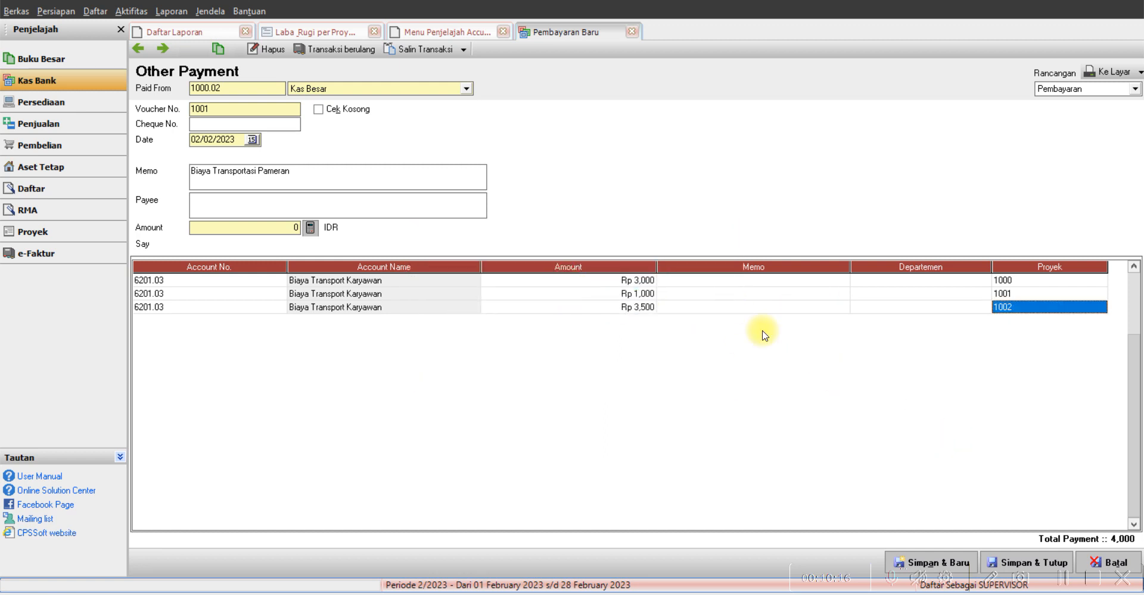
Calculate the payment's amount from its lines, and save and close the payment
left_click(310, 228)
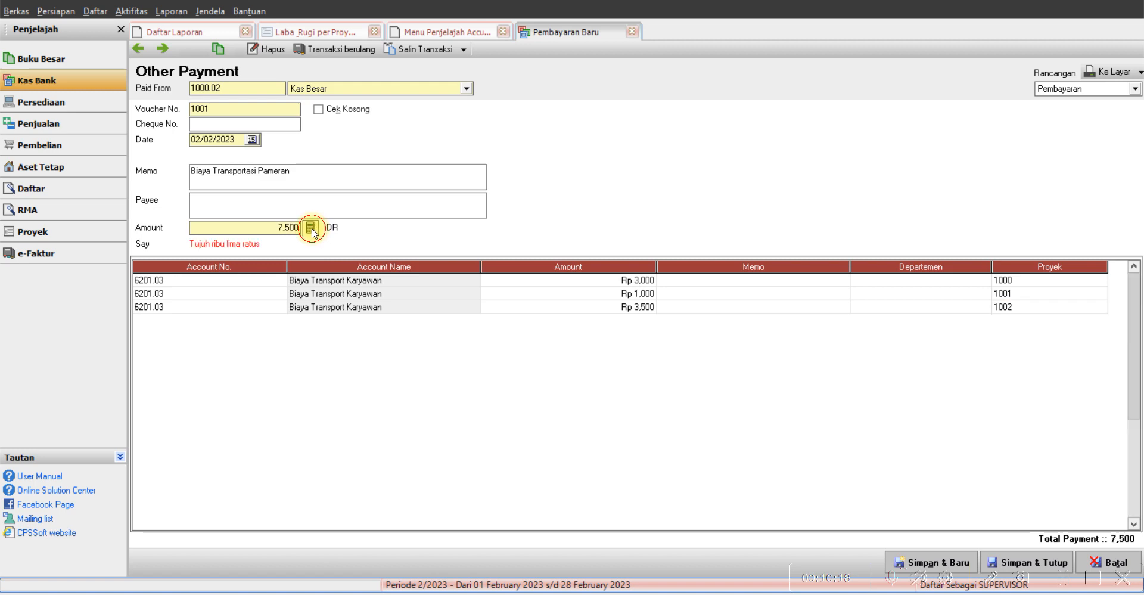
left_click(1016, 560)
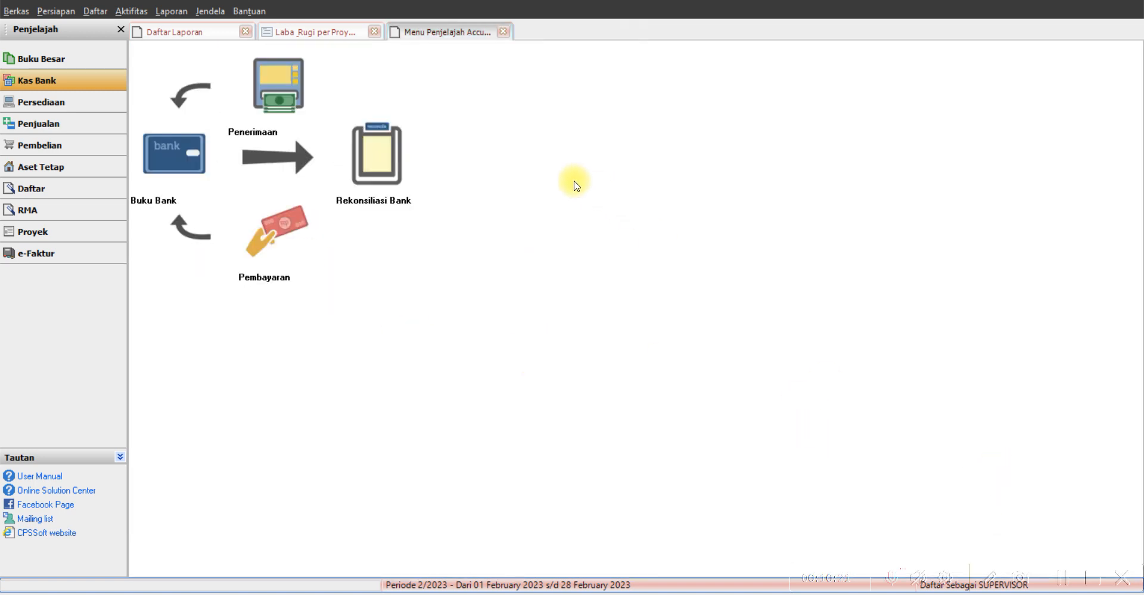
Refresh the Laba & Rugi per Proyek report and examine the transport costs and operating income of each exhibition
left_click(325, 31)
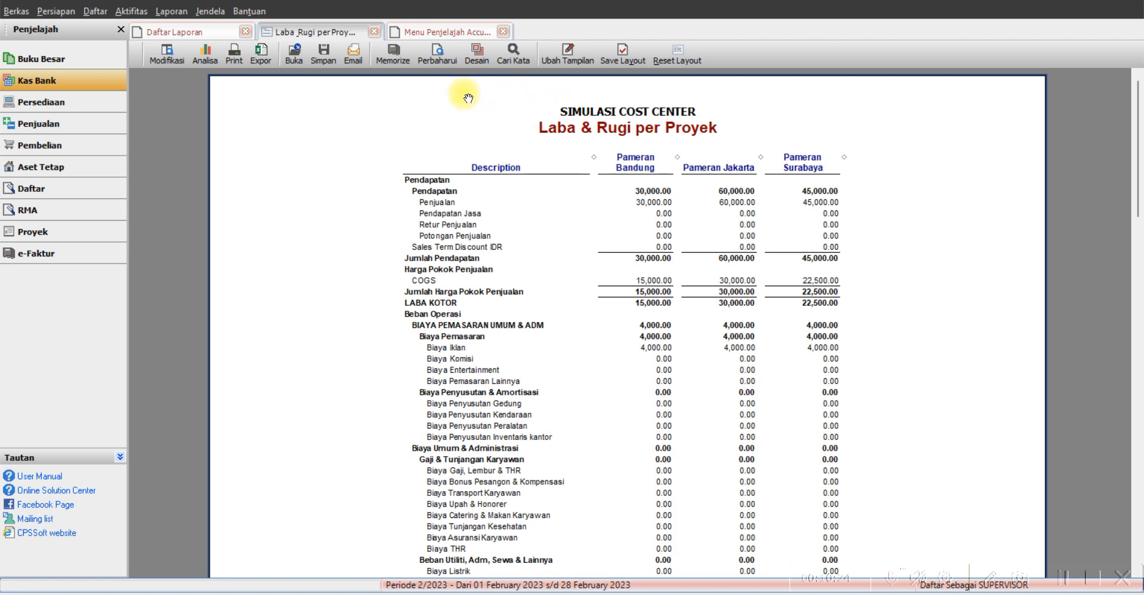
left_click(437, 52)
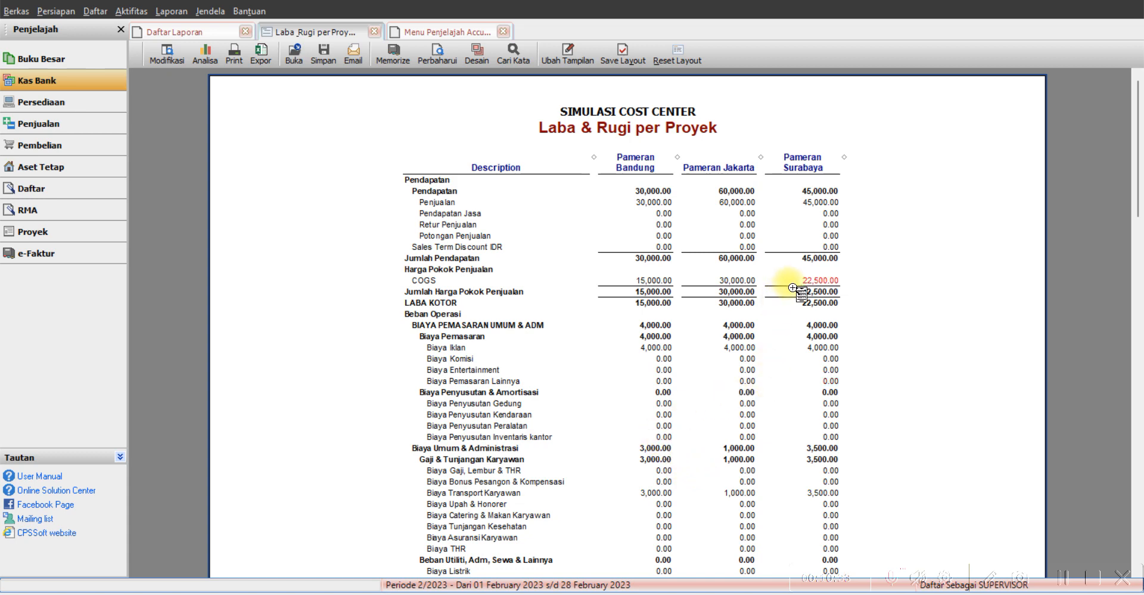
scroll(802, 294, "down", 1)
scroll(807, 288, "down", 10)
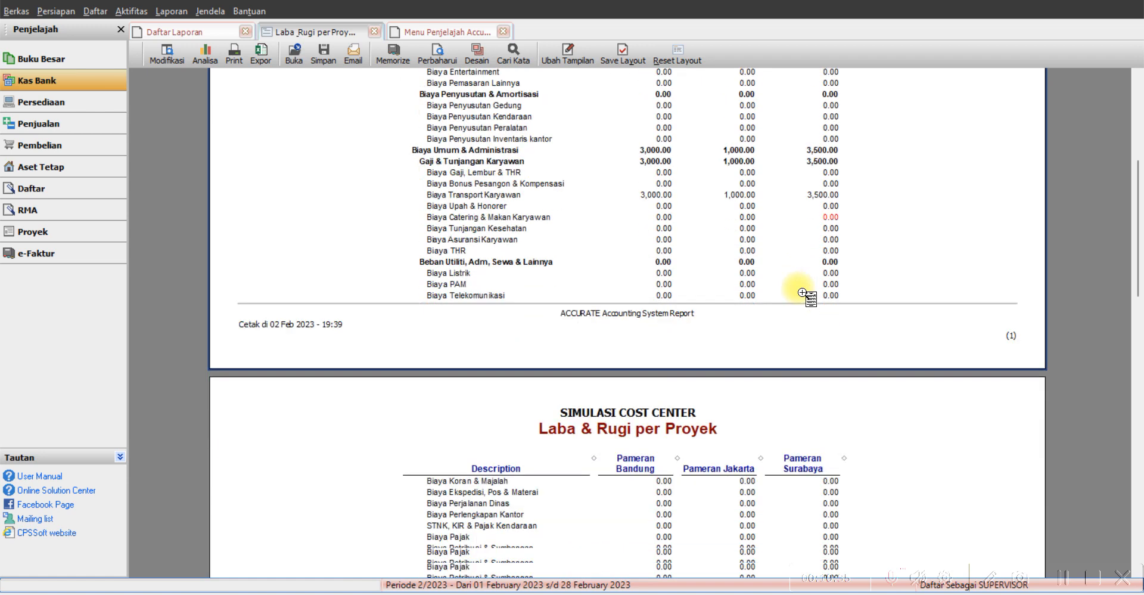
scroll(800, 292, "down", 2)
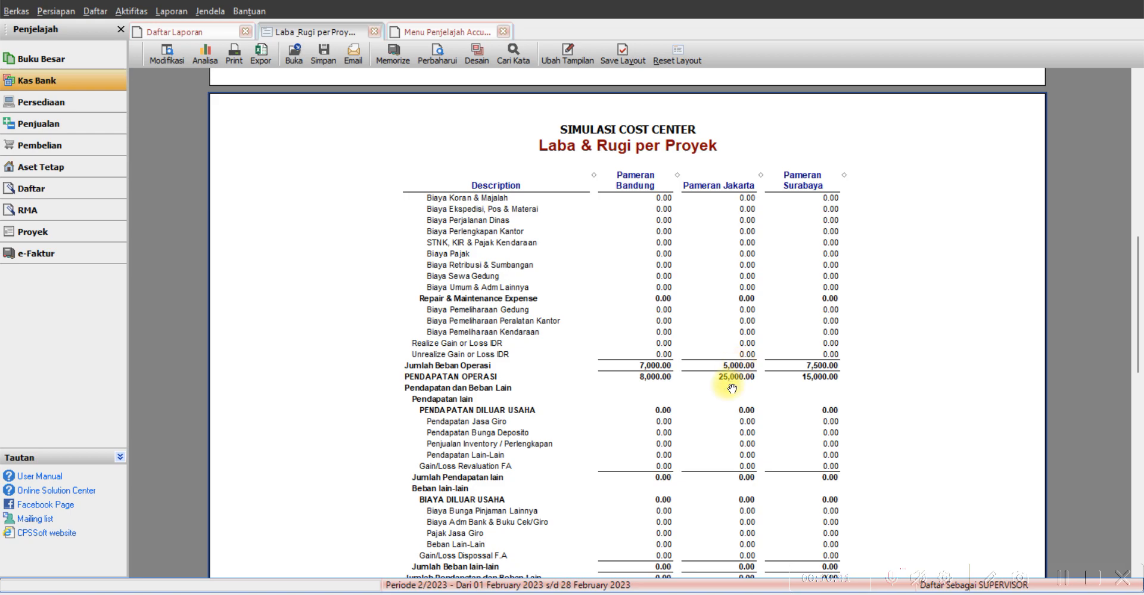
Compare the report's net profit per exhibition with the Laba row in the Excel simulation sheet and return to the report's beginning
key("alt+Tab")
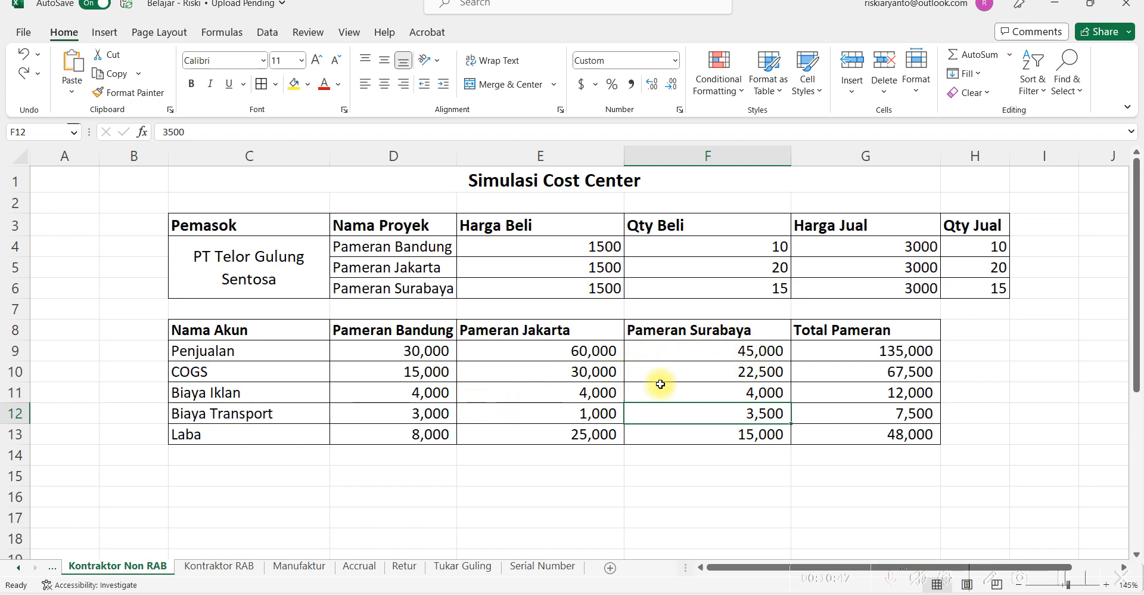
key("alt+Tab")
scroll(724, 391, "down", 5)
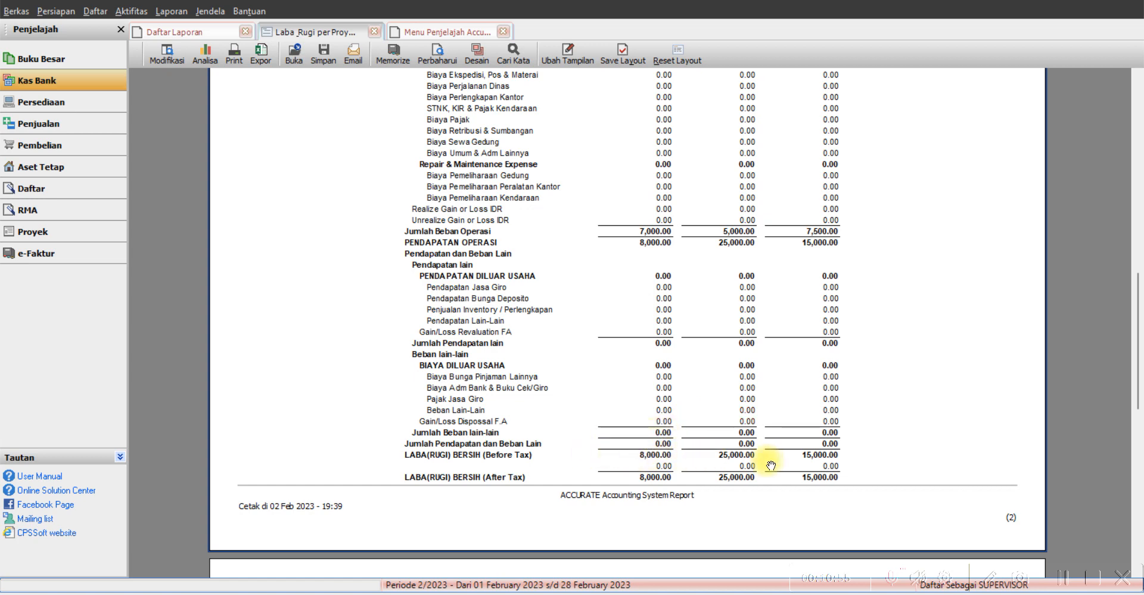
key("alt+Tab")
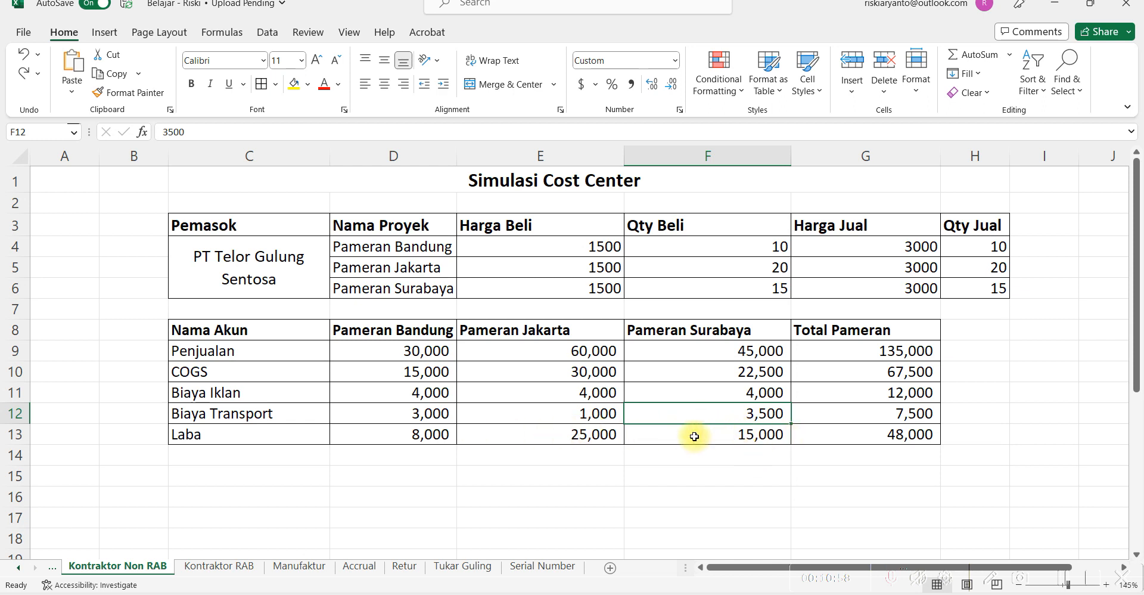
key("alt+Tab")
scroll(739, 411, "up", 15)
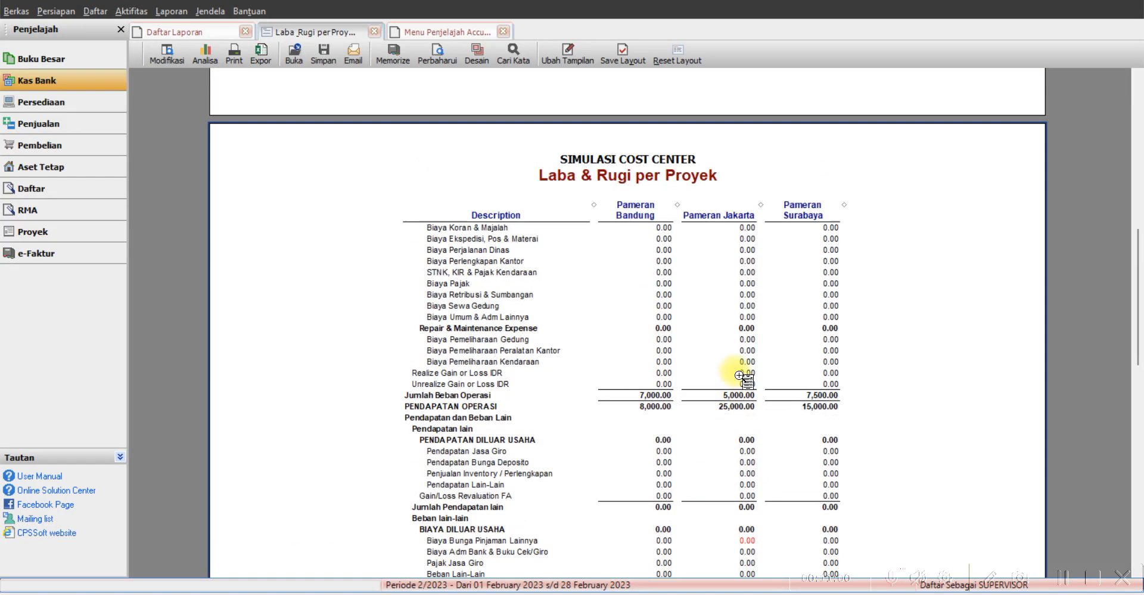
scroll(737, 379, "up", 3)
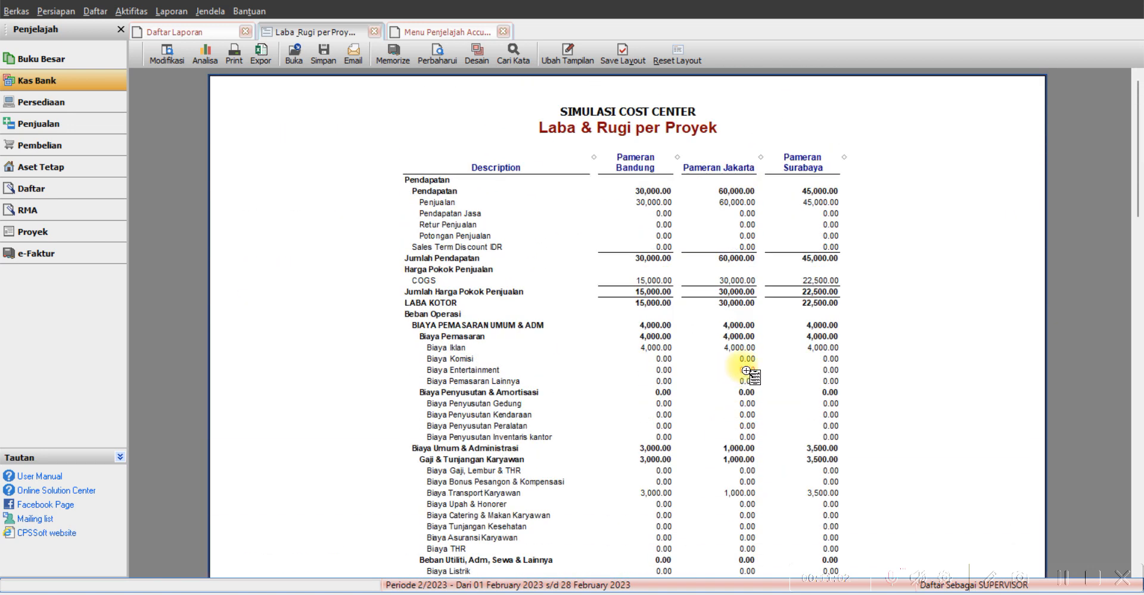